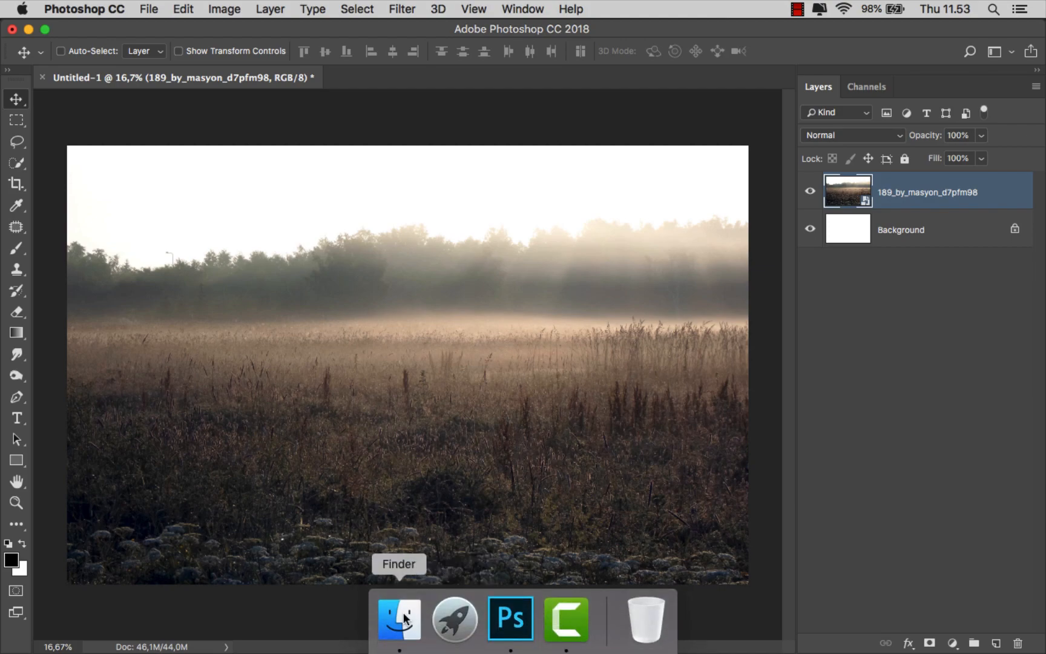
- Place the forest_stock_35 image above the field photo and scale it to about 270% to cover the canvas
click(397, 619)
drag(267, 122, 427, 455)
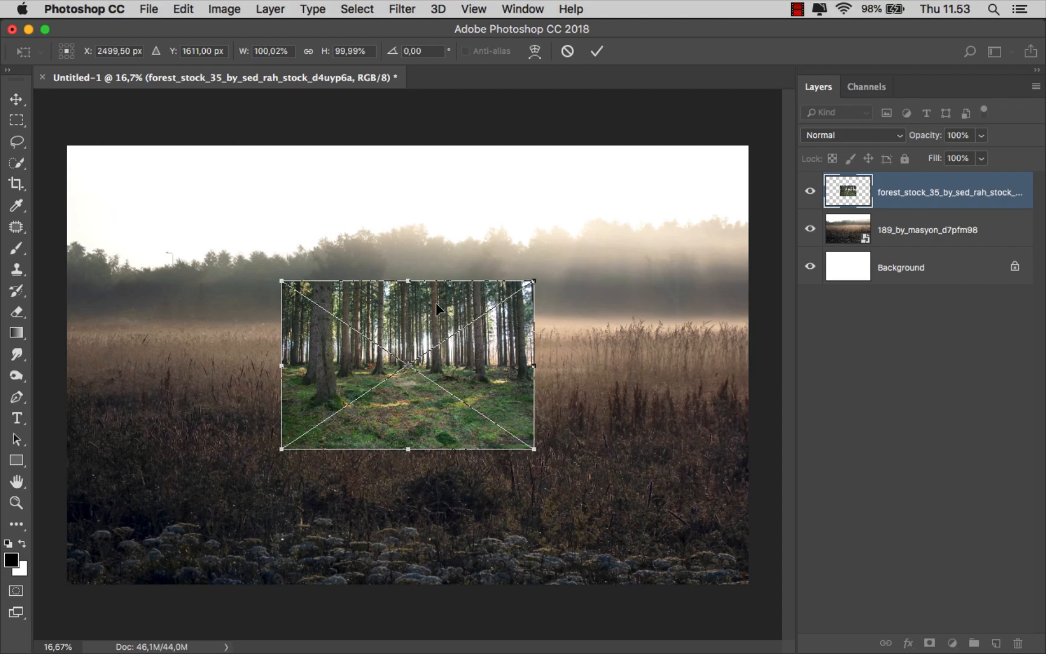
drag(533, 280, 743, 119)
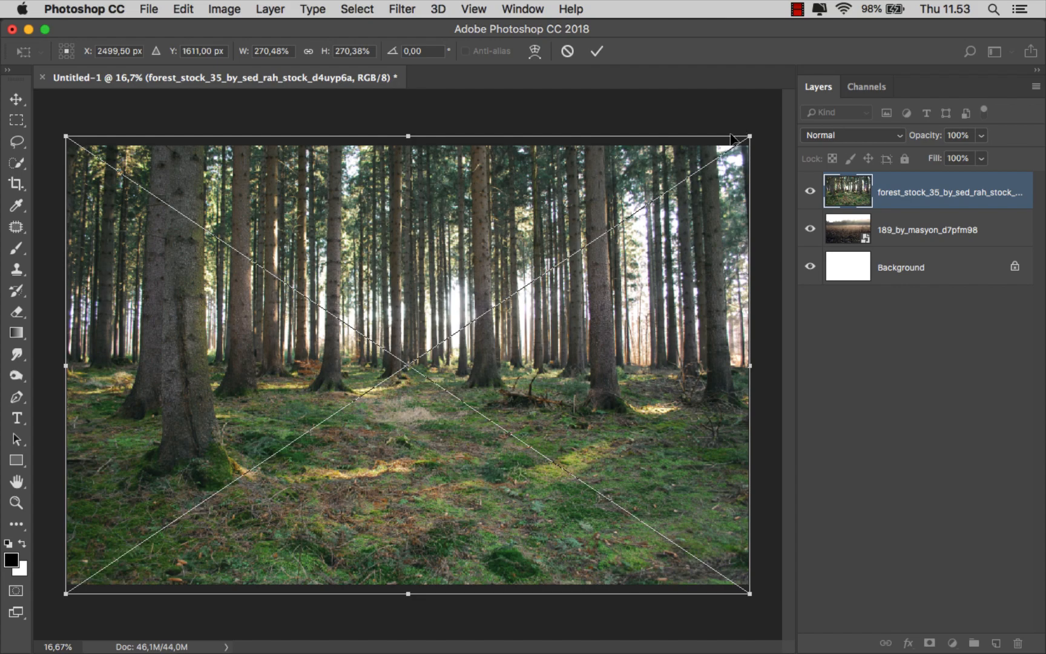
- Flip the placed forest image horizontally, move it up so its lower edge meets the canvas edge, and commit the placement
right_click(520, 306)
click(581, 500)
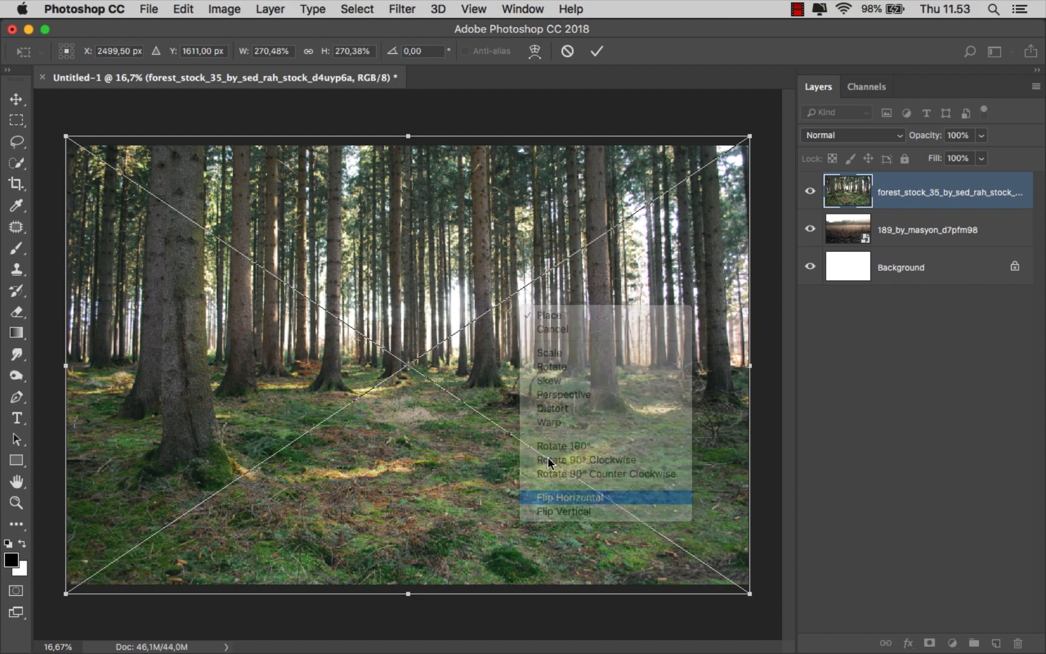
drag(511, 378, 509, 369)
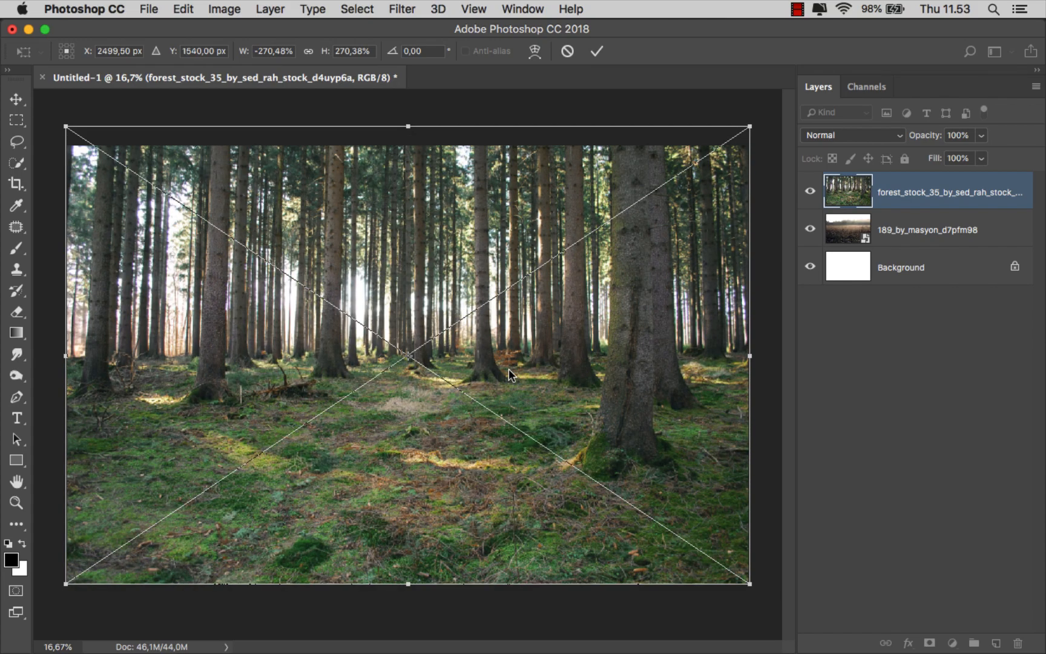
click(597, 51)
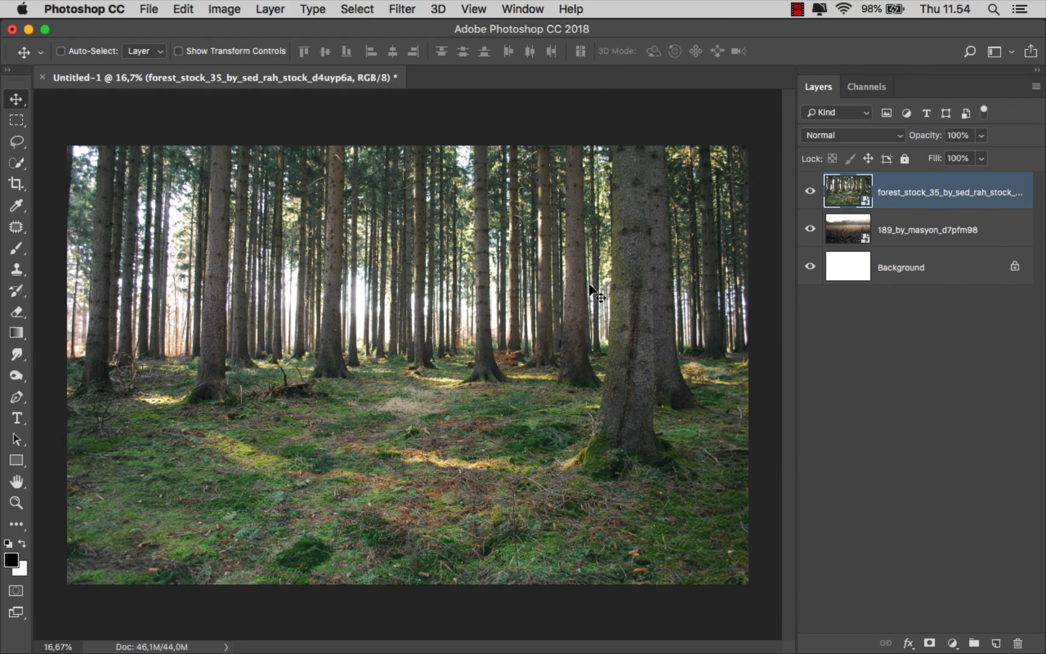
- Add a black layer mask to the forest layer and reveal its ground with white-to-transparent linear gradients drawn upward from the canvas bottom
click(929, 643)
key(super+i)
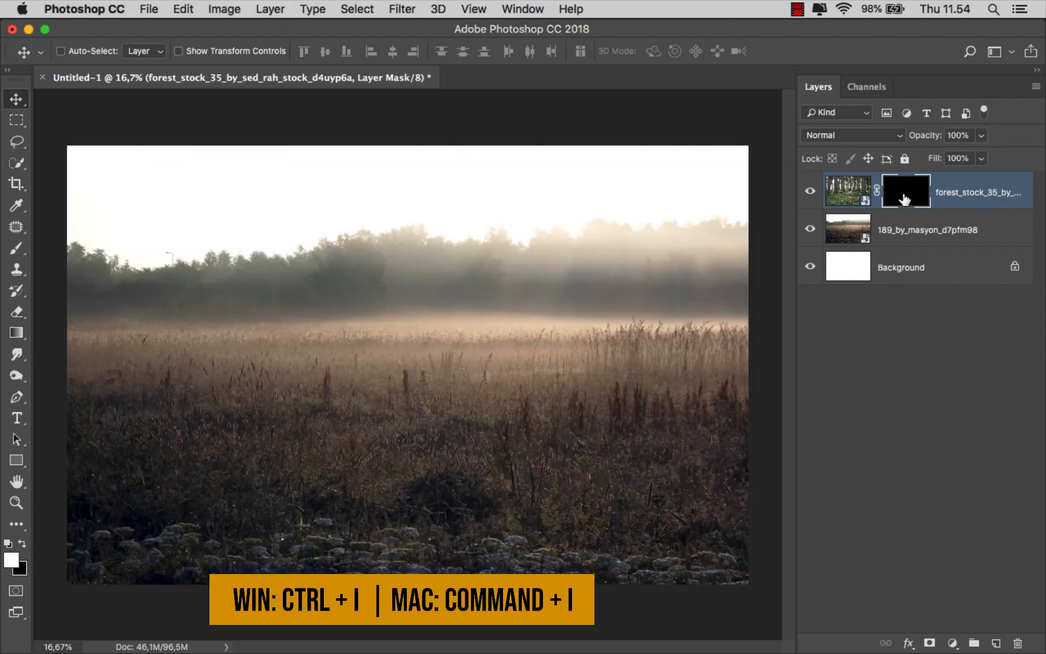
click(17, 332)
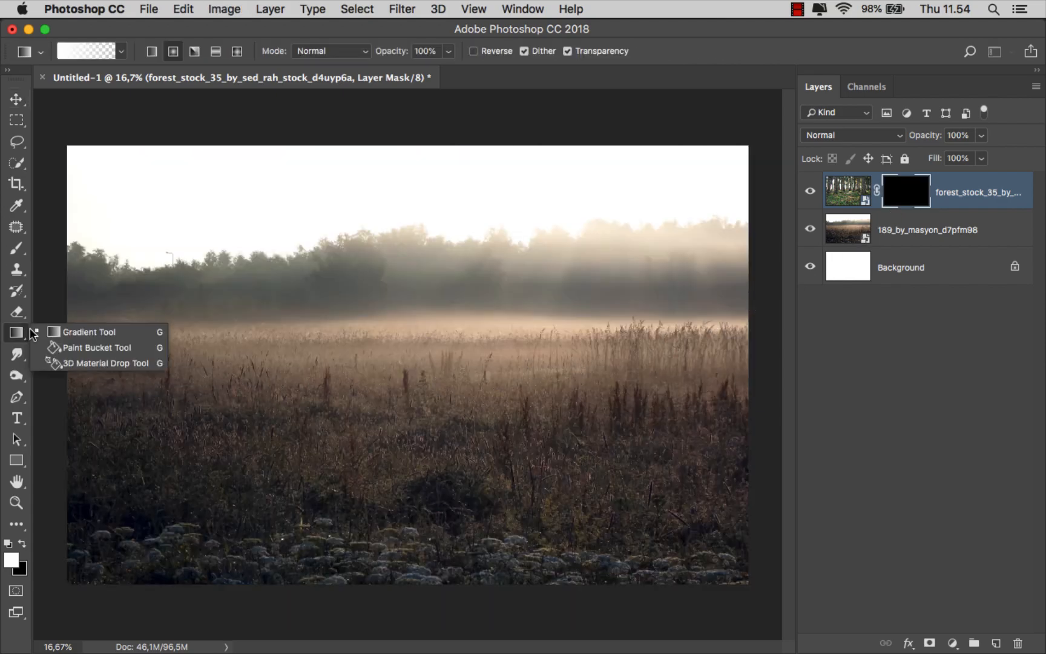
click(62, 332)
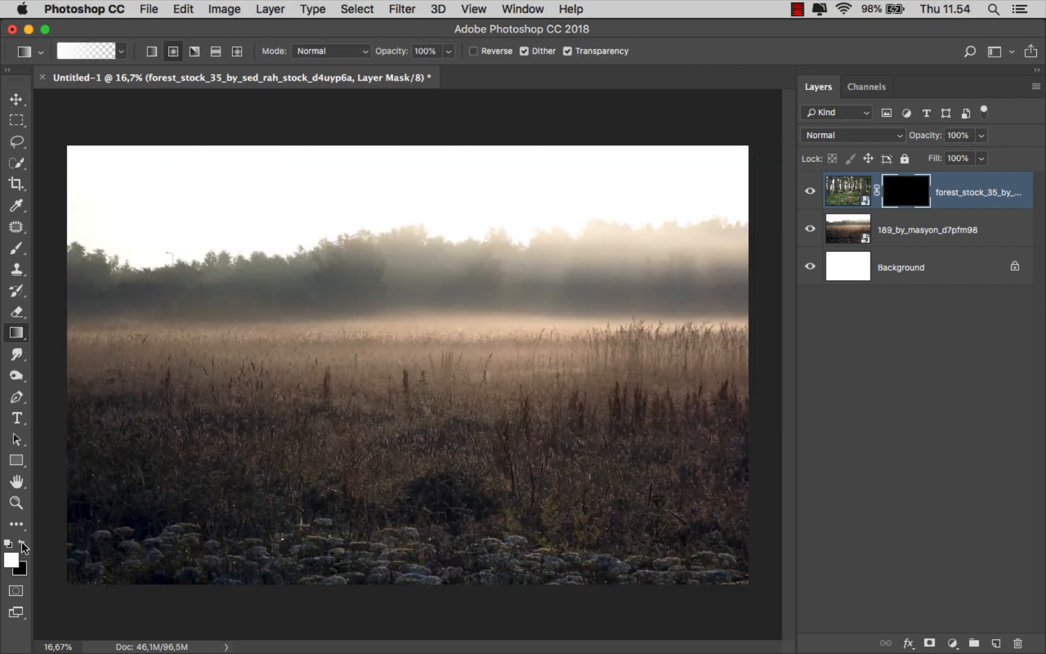
click(121, 52)
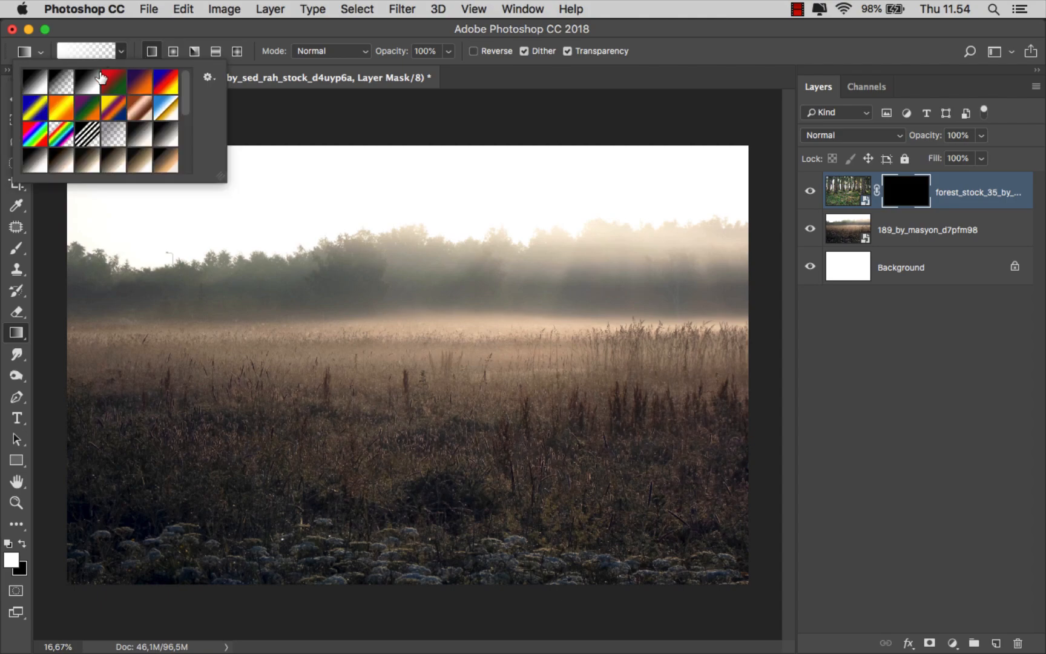
click(330, 28)
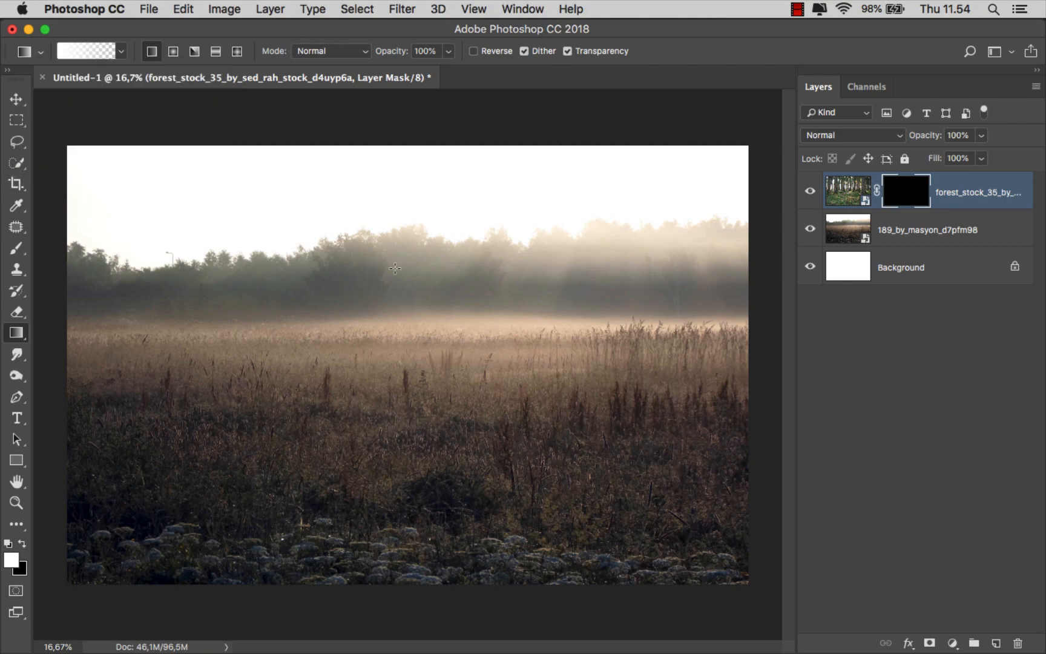
drag(419, 605, 422, 432)
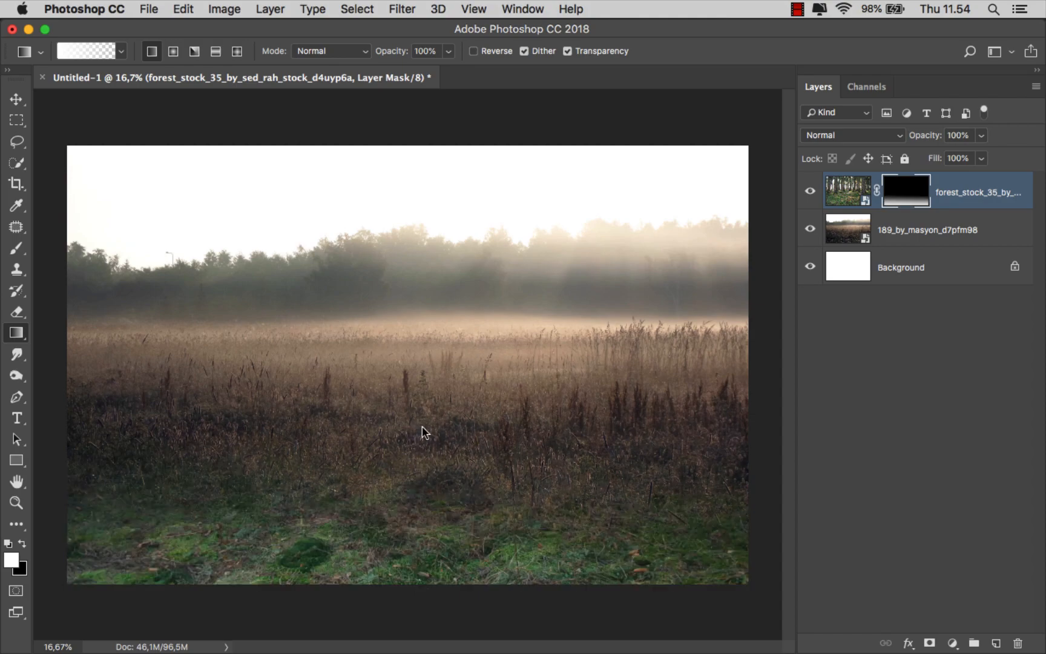
drag(412, 609, 410, 429)
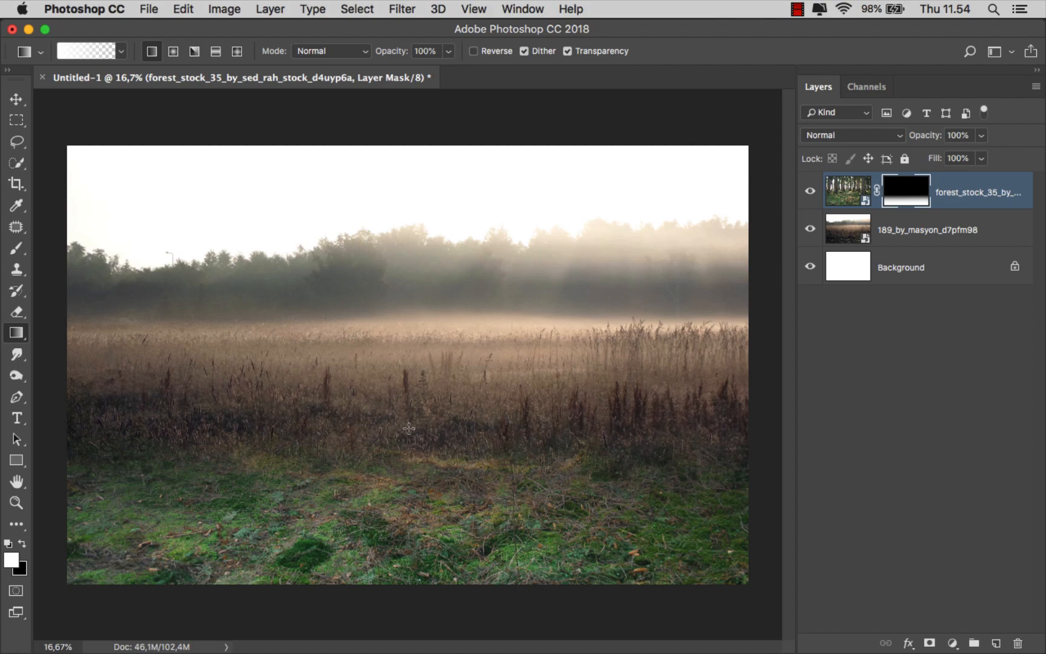
drag(407, 598, 404, 408)
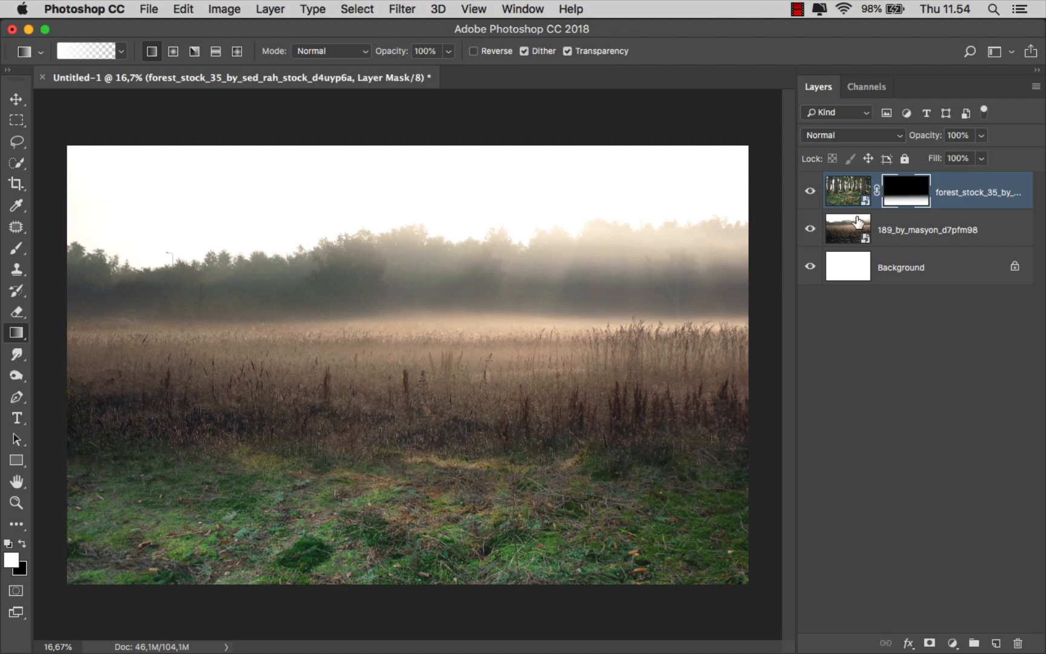
- Apply a Gaussian Blur with an 11-pixel radius to the 189_by_masyon field layer
click(951, 188)
click(933, 230)
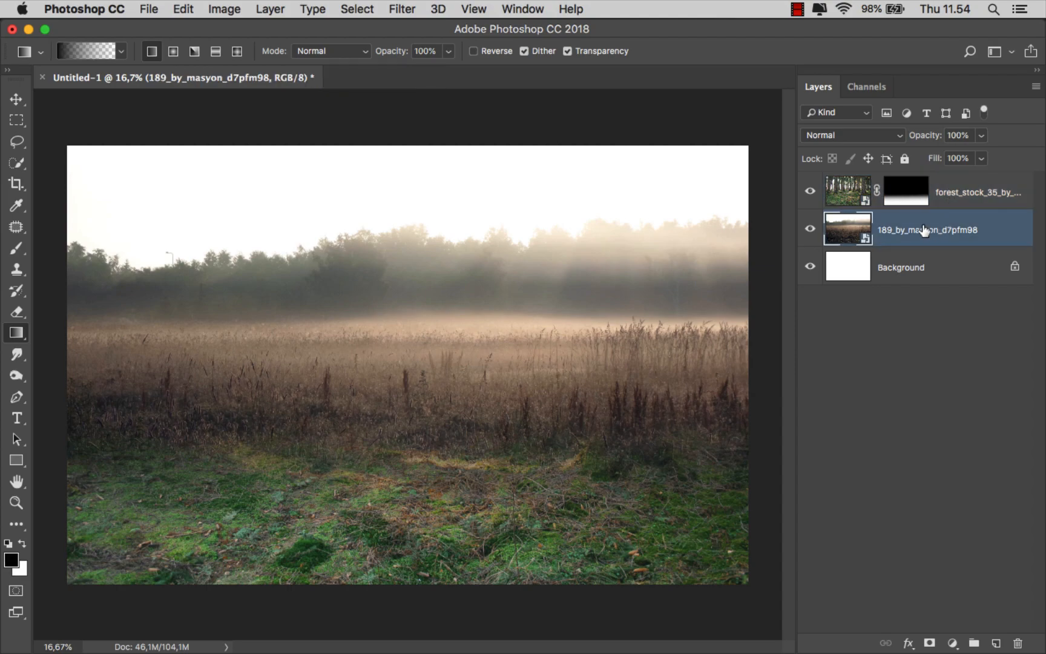
click(399, 17)
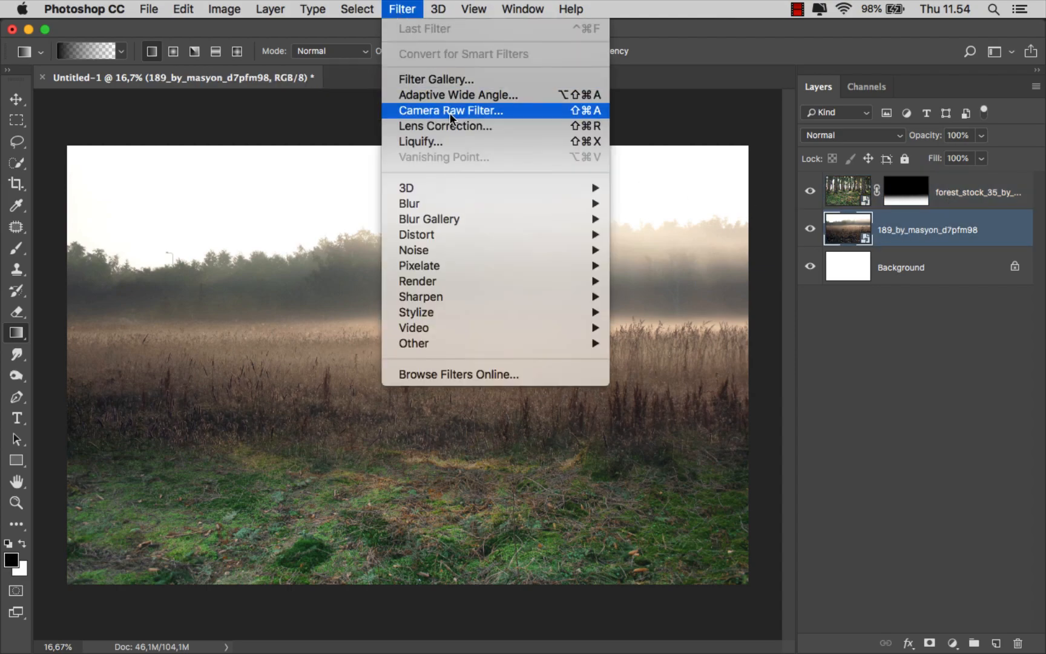
mouse_move(495, 203)
click(700, 266)
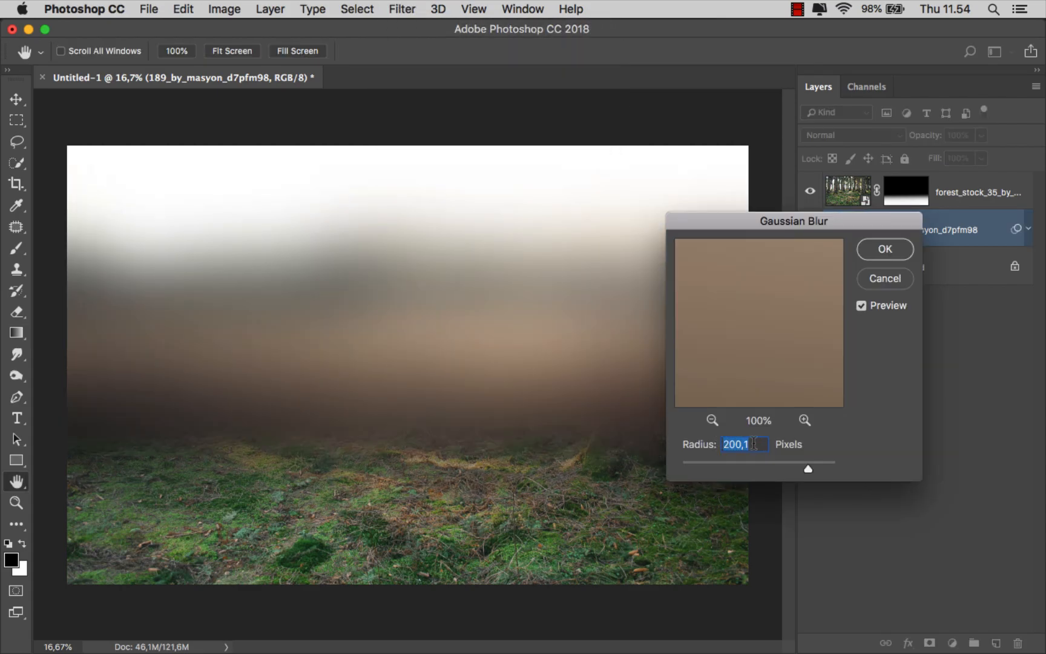
text(11)
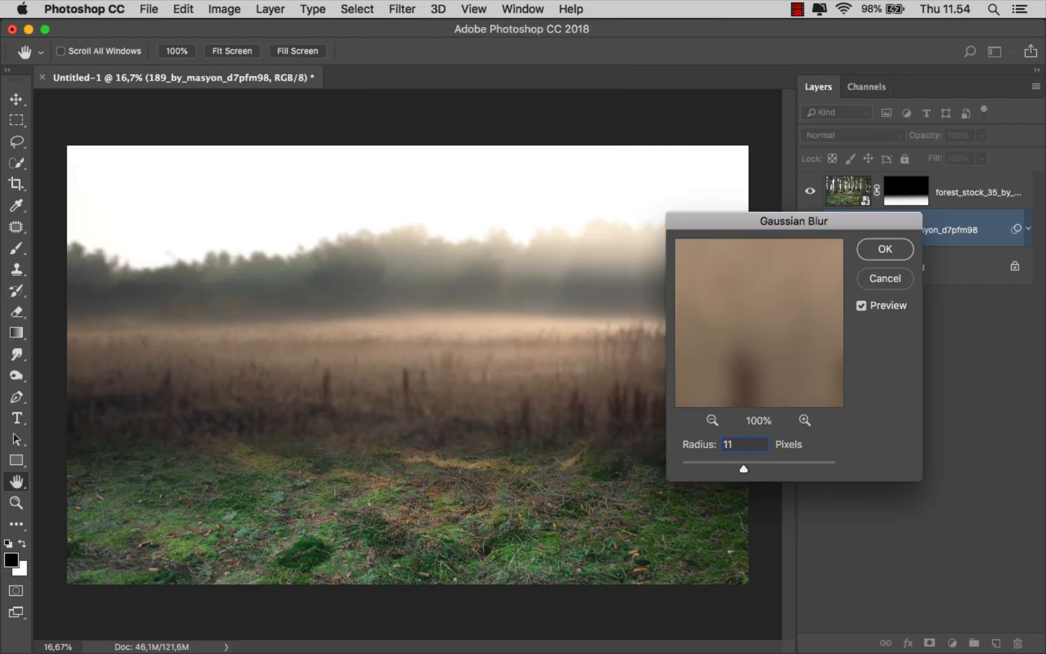
click(885, 249)
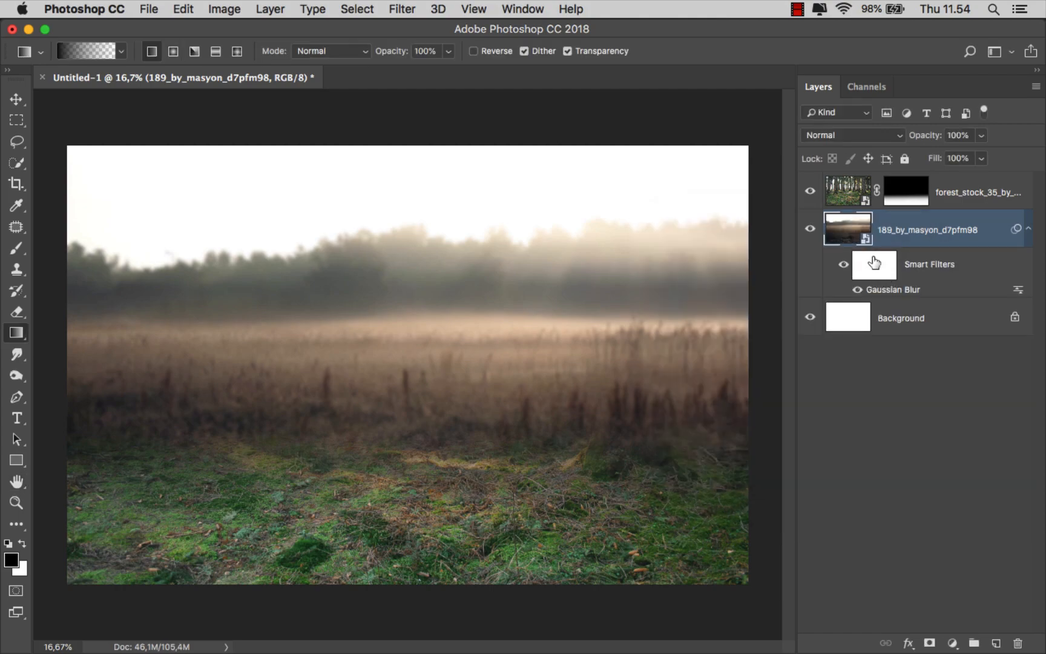
- Mask the blur off the foreground by drawing black-to-transparent linear gradients upward on the field layer's smart filter mask
click(874, 268)
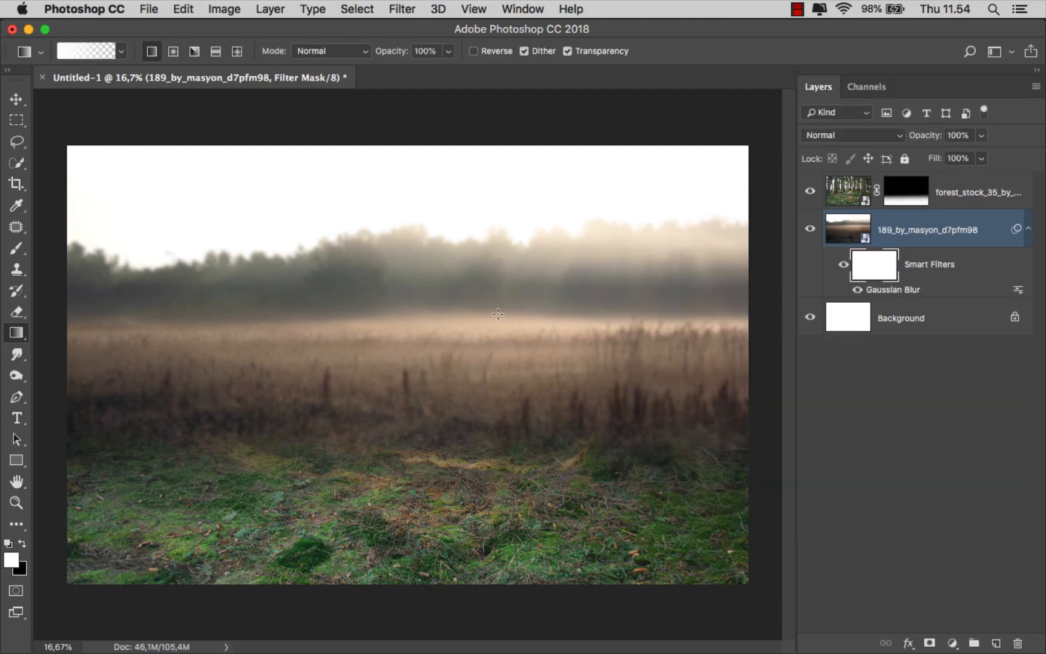
right_click(20, 334)
click(45, 335)
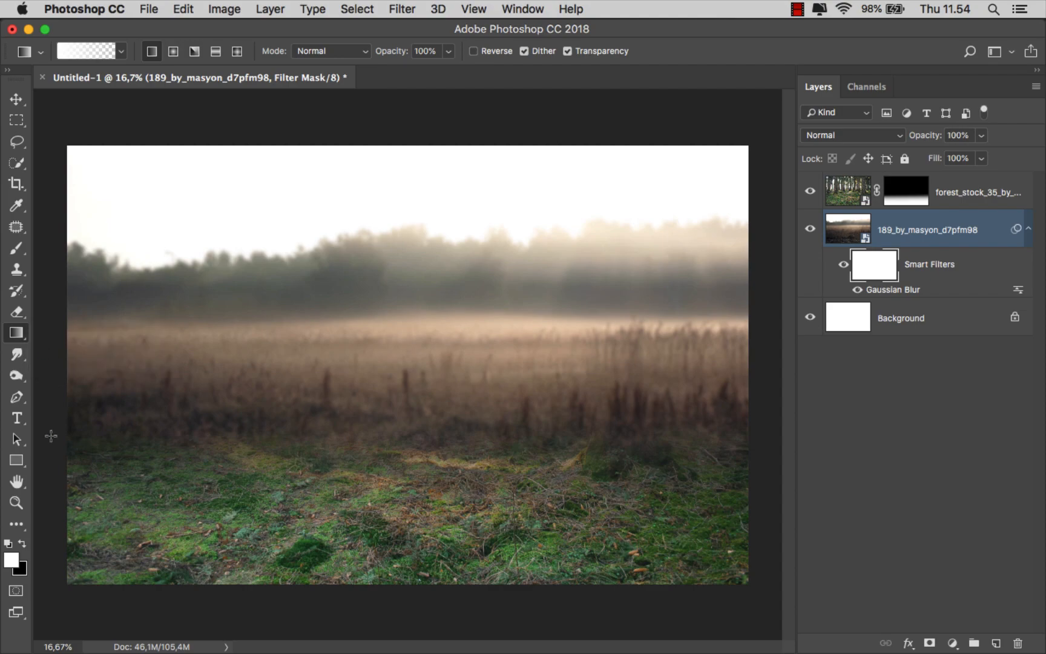
click(22, 544)
drag(414, 463, 414, 311)
drag(409, 493, 408, 270)
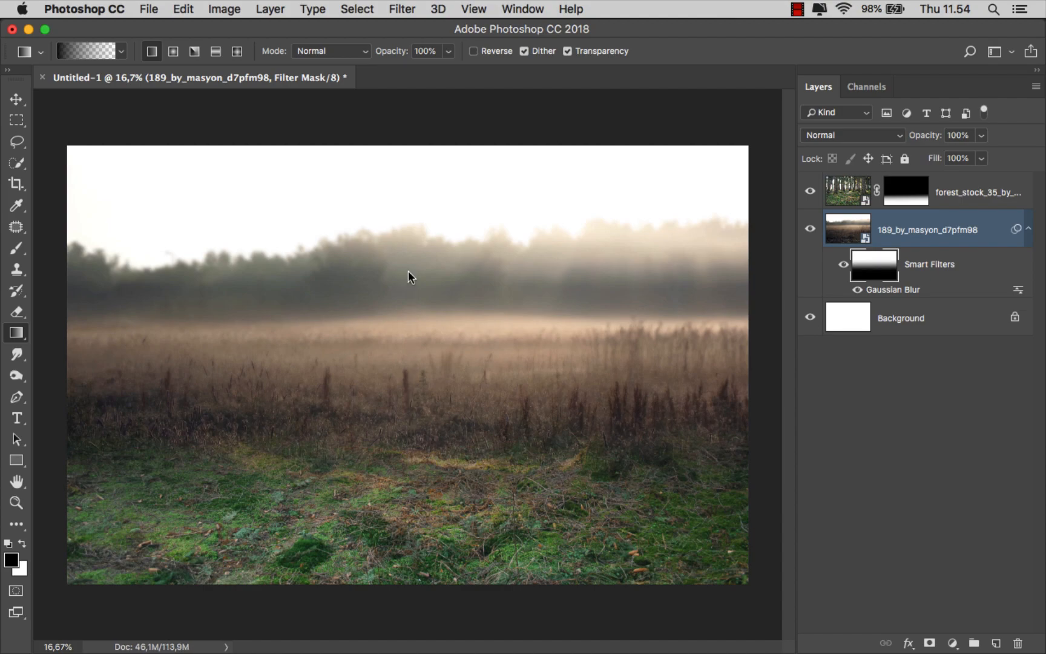
- Add a Selective Color adjustment layer above the forest layer and clip it to that layer
click(904, 235)
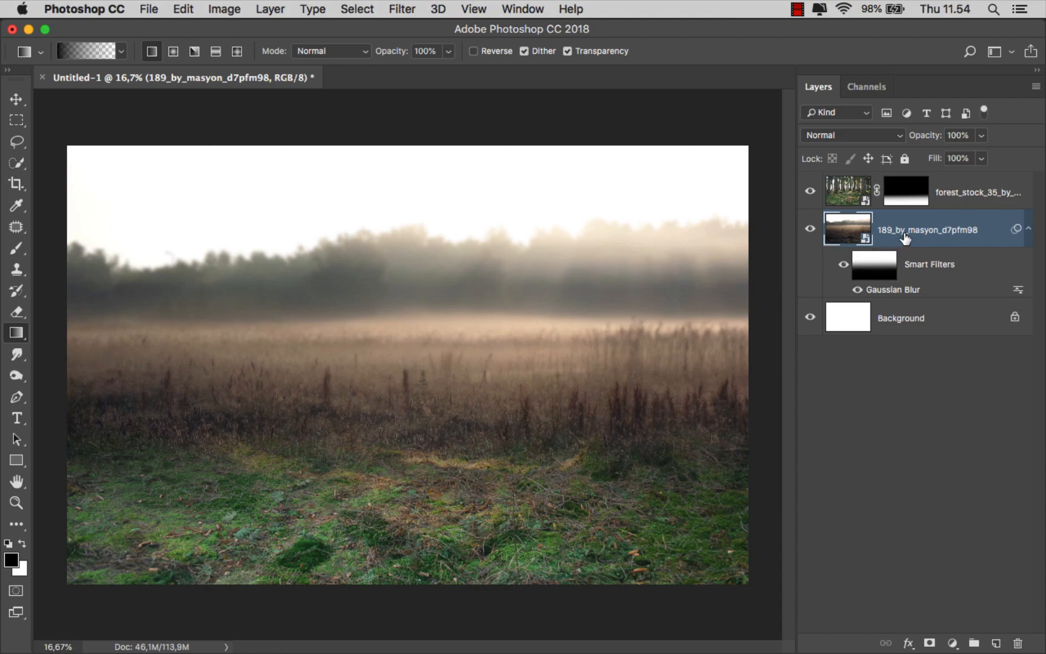
key(v)
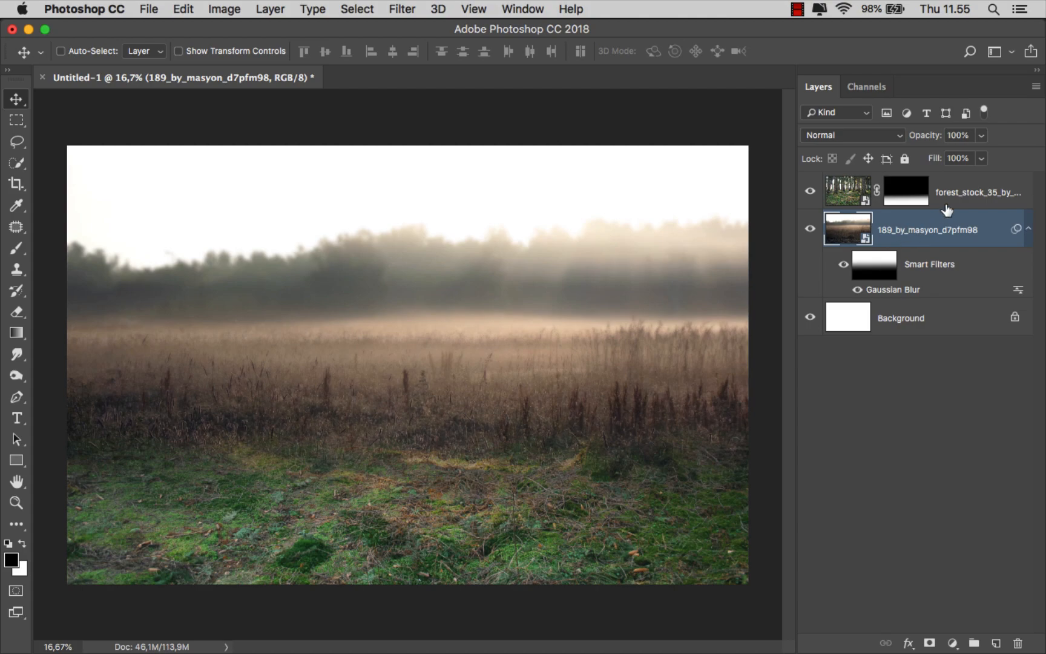
click(956, 199)
click(953, 643)
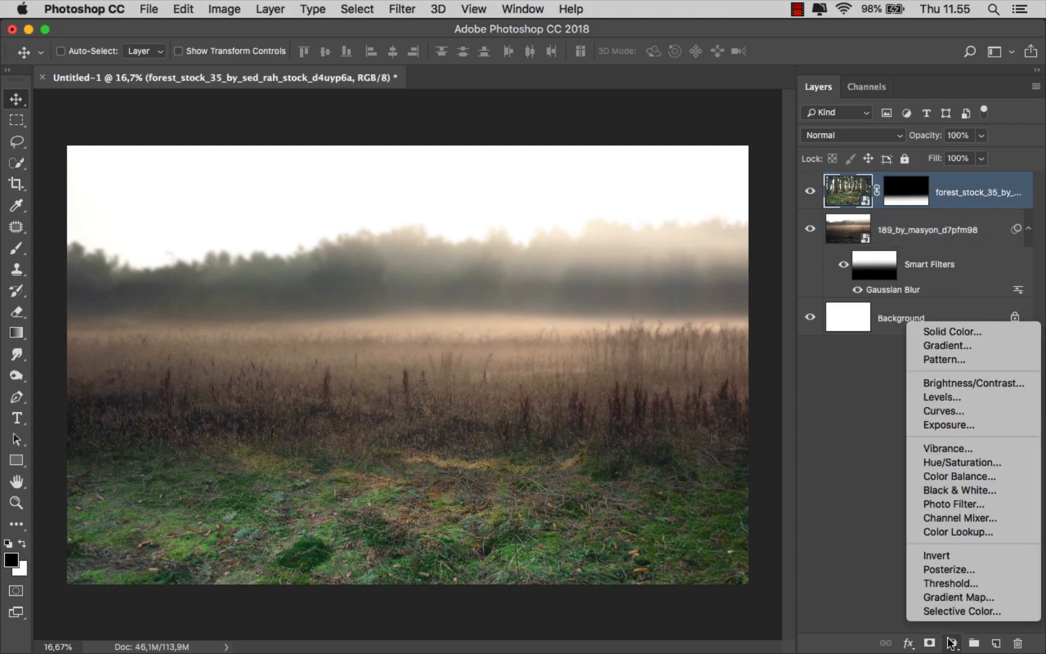
click(955, 609)
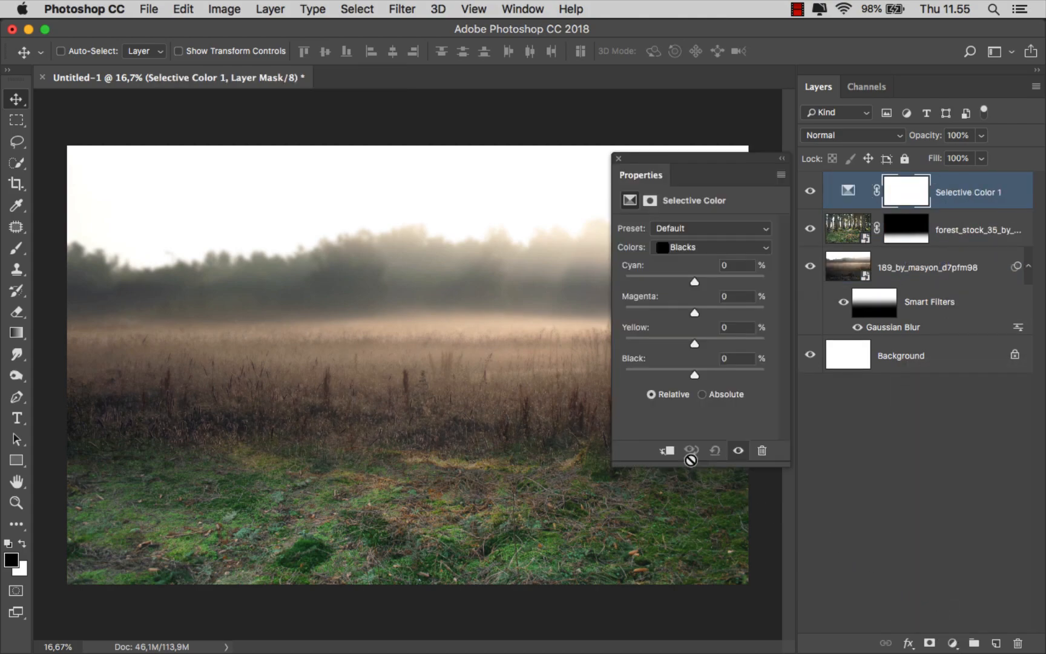
click(667, 450)
scroll(585, 419, up, 1)
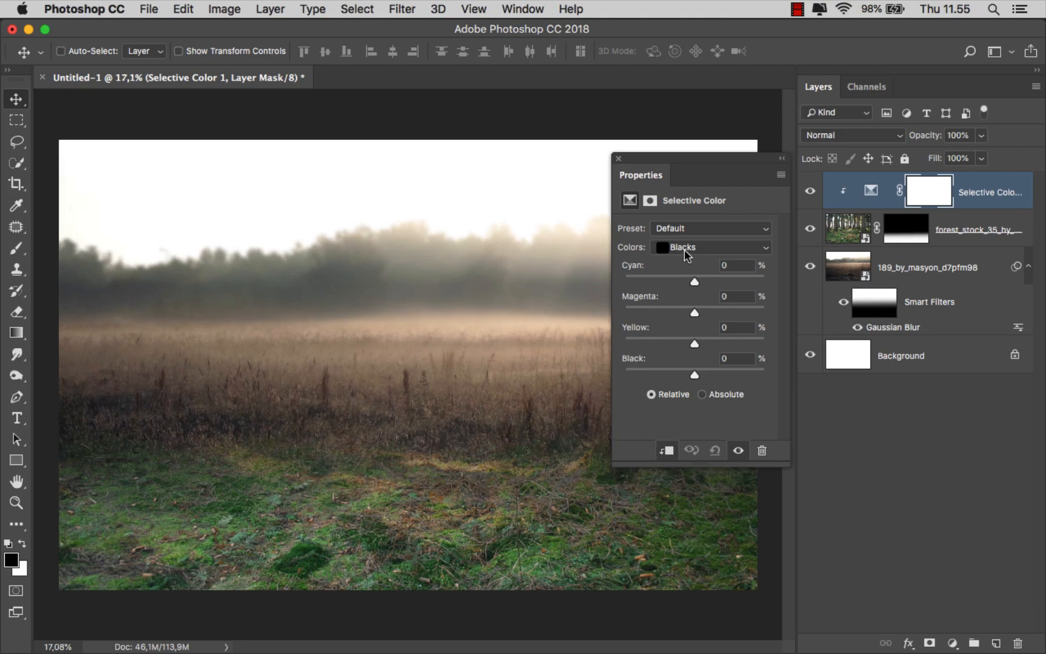
- Set Cyan to -100% for the Yellows in the Selective Color adjustment
click(684, 248)
click(700, 148)
click(677, 246)
click(682, 257)
drag(689, 282, 592, 276)
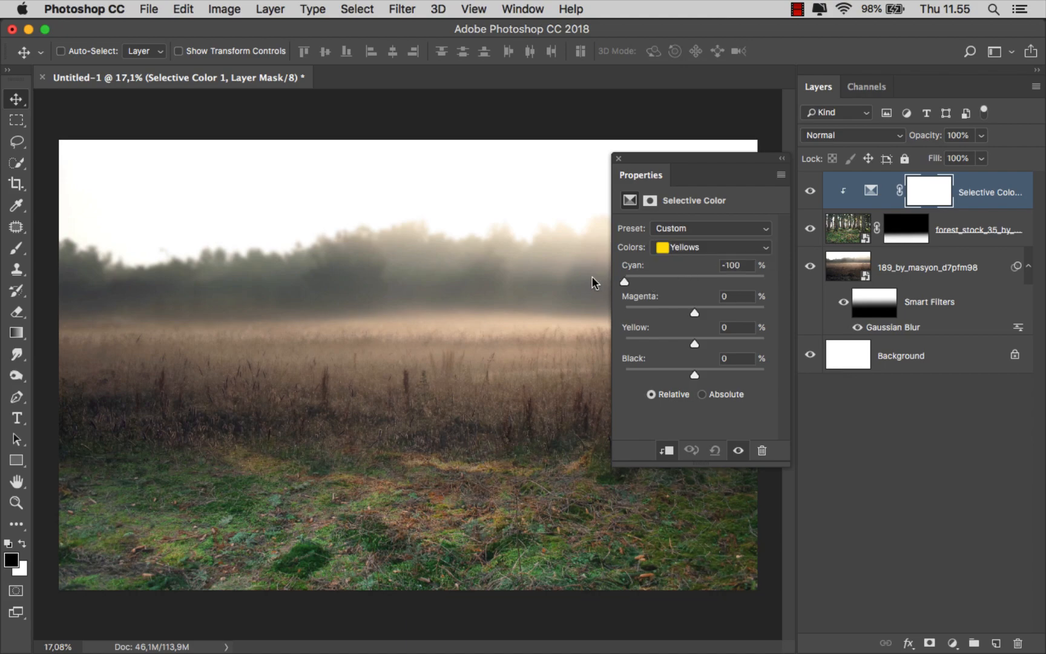
- For the Greens, set Cyan to -100%, Magenta to +100% and Black to +52%
click(701, 250)
click(705, 257)
drag(694, 280, 616, 275)
drag(694, 312, 767, 310)
drag(694, 375, 724, 377)
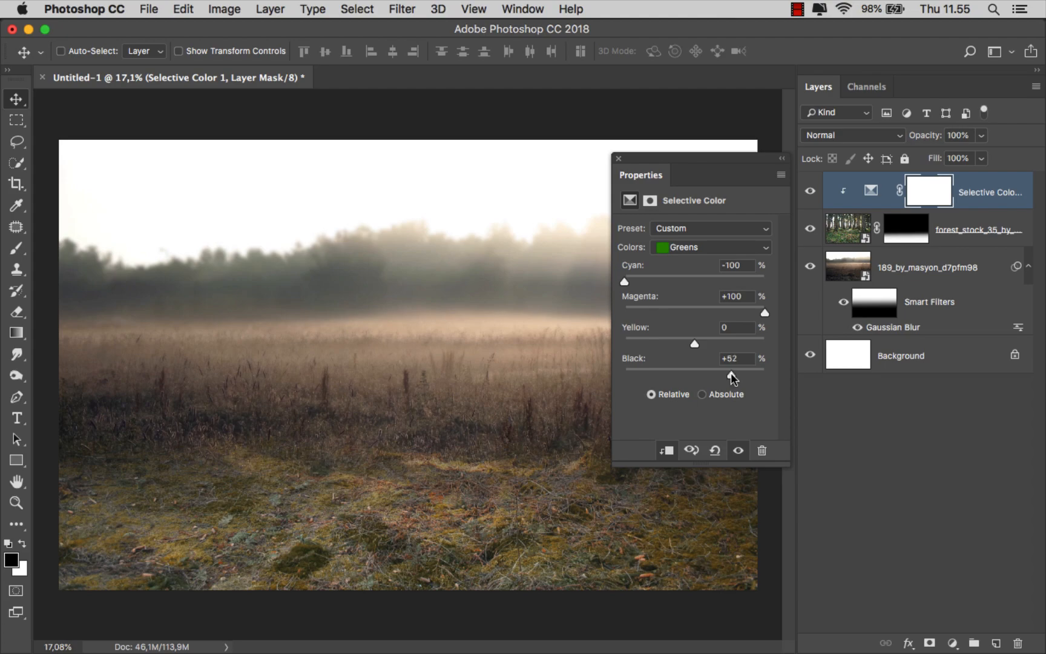
- For the Neutrals, set Black to +8% and lower Cyan slightly, then close the Selective Color settings
click(705, 247)
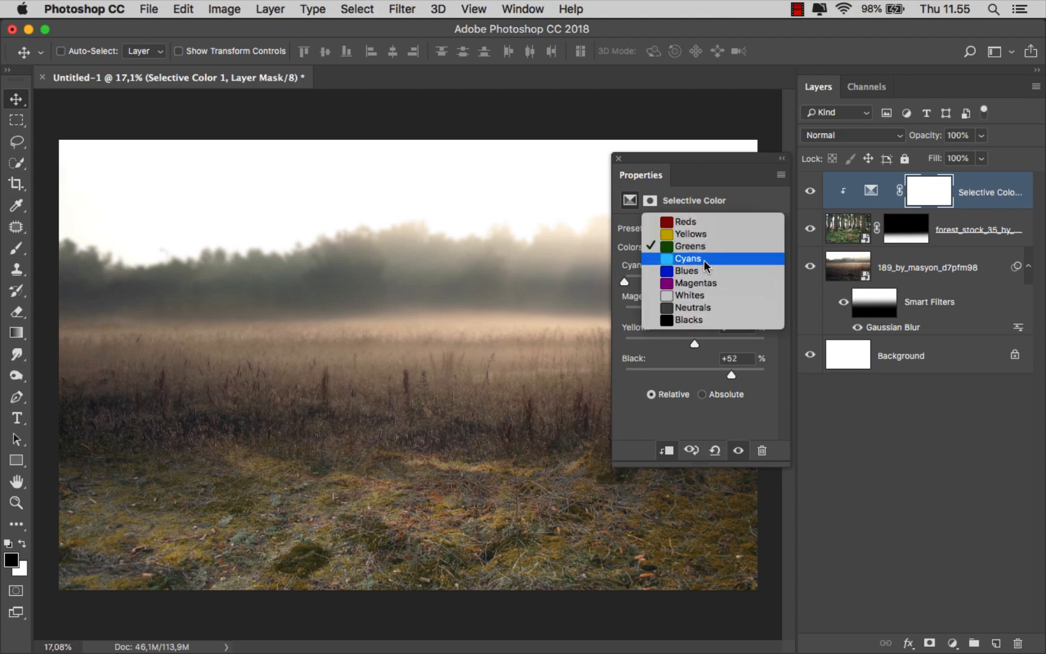
click(704, 308)
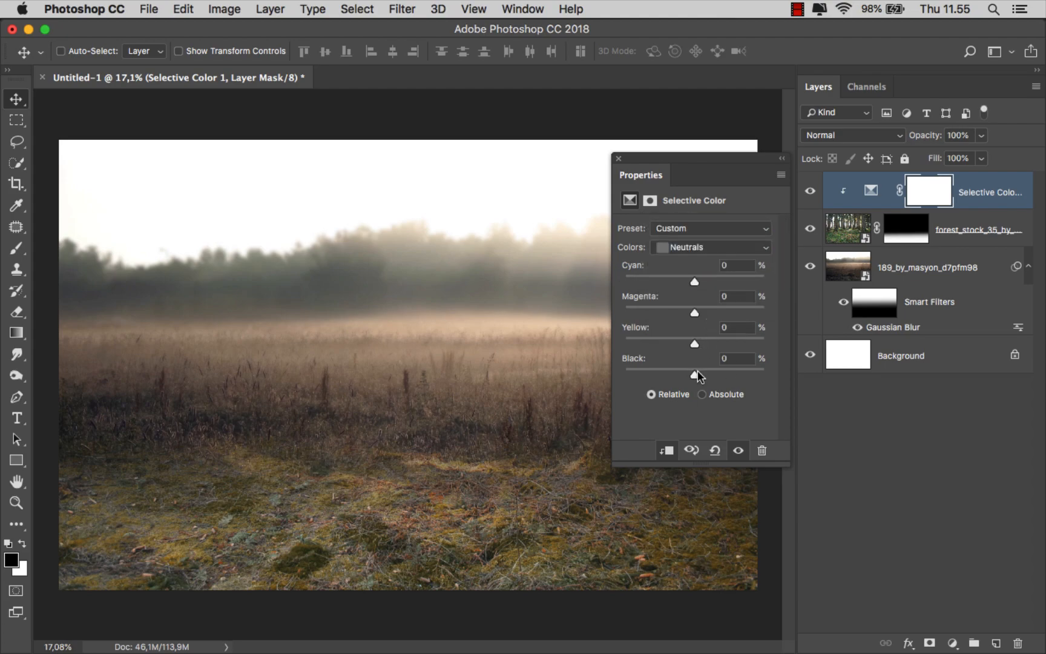
drag(700, 377, 703, 379)
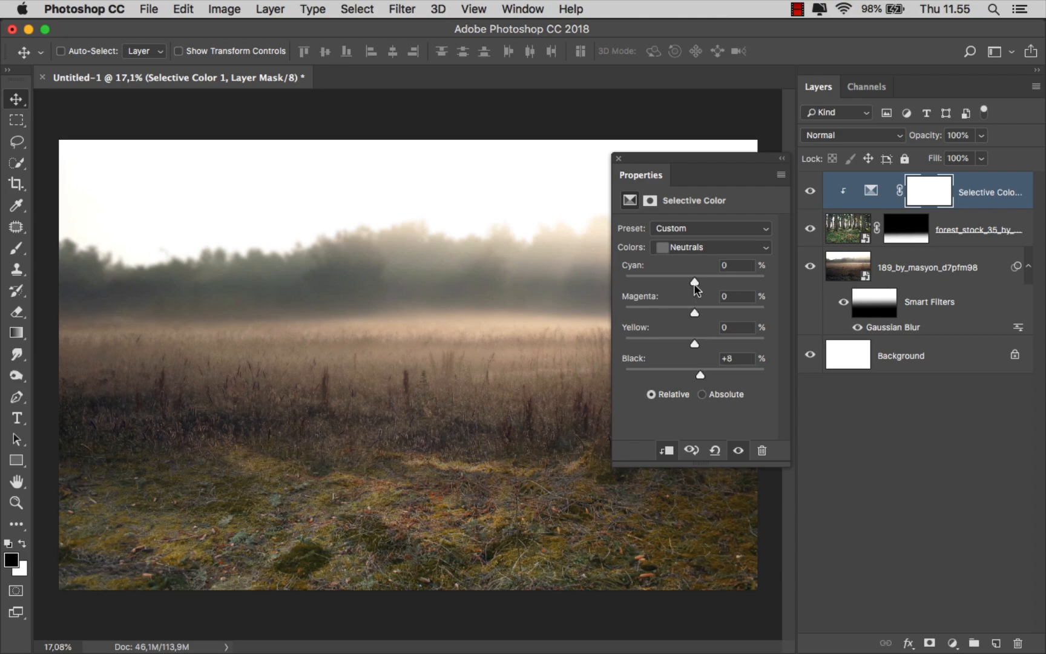
drag(687, 278, 686, 278)
click(711, 247)
click(690, 261)
click(619, 157)
- Hide and show the Selective Color layer to compare the ground's colour before and after
click(811, 200)
click(811, 204)
click(971, 206)
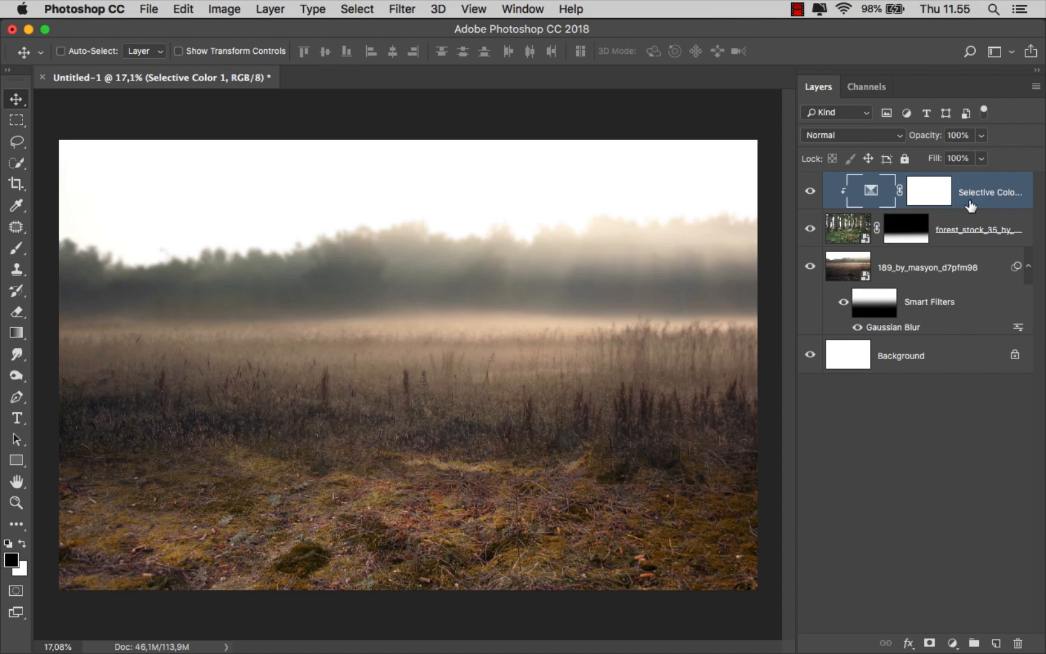
- Add an Exposure adjustment clipped to the field layer, with Exposure -1,09 and Gamma Correction 1,12
click(970, 272)
click(954, 642)
click(963, 425)
click(666, 451)
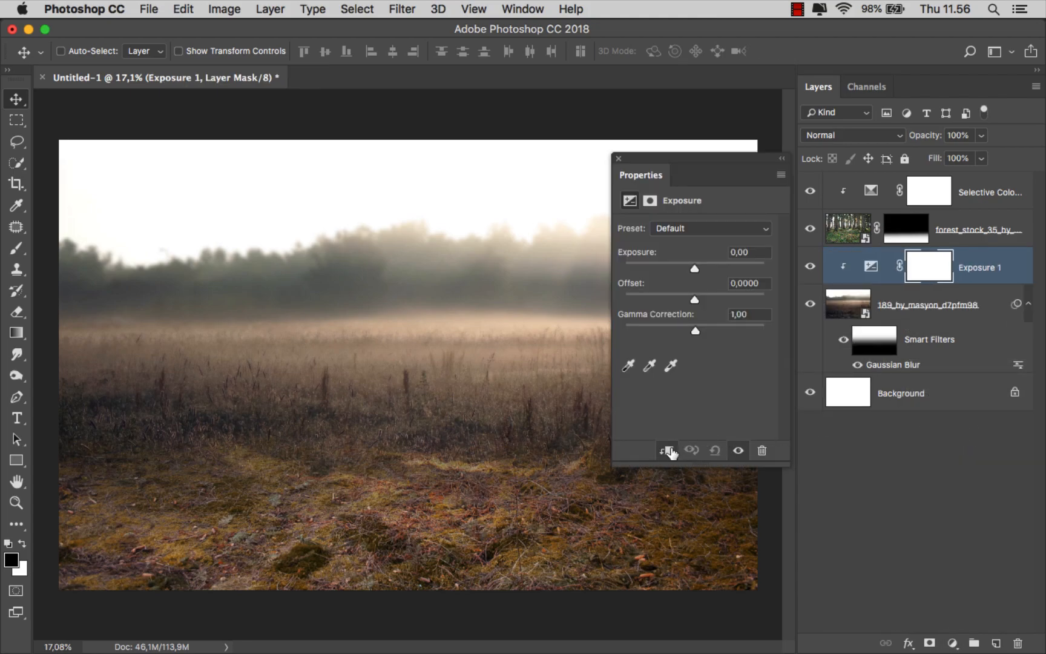
drag(693, 269, 683, 267)
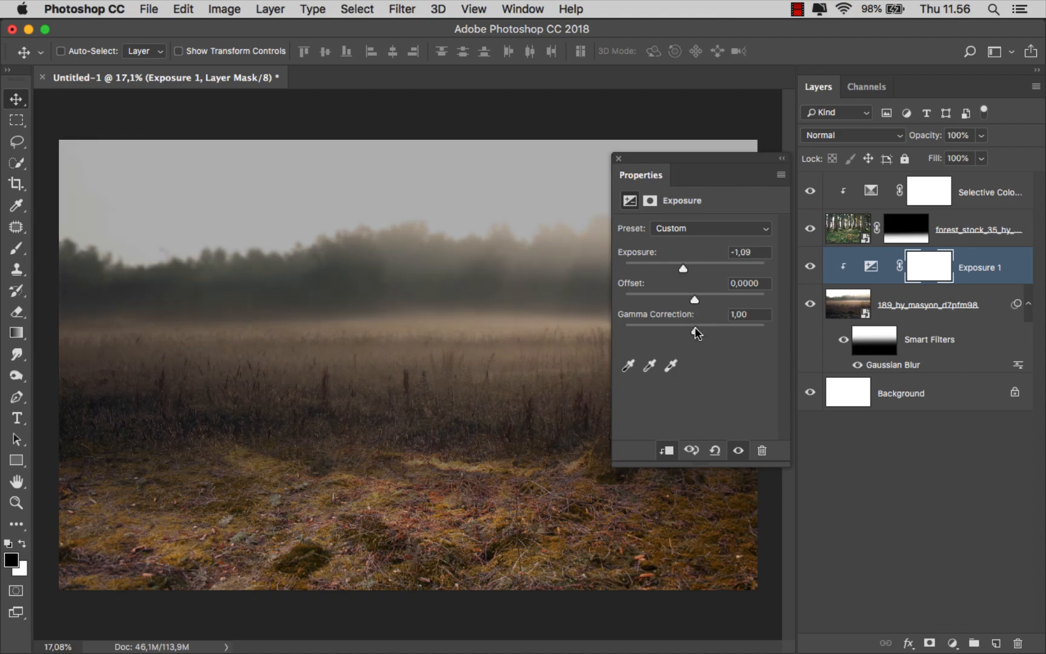
drag(697, 329, 690, 329)
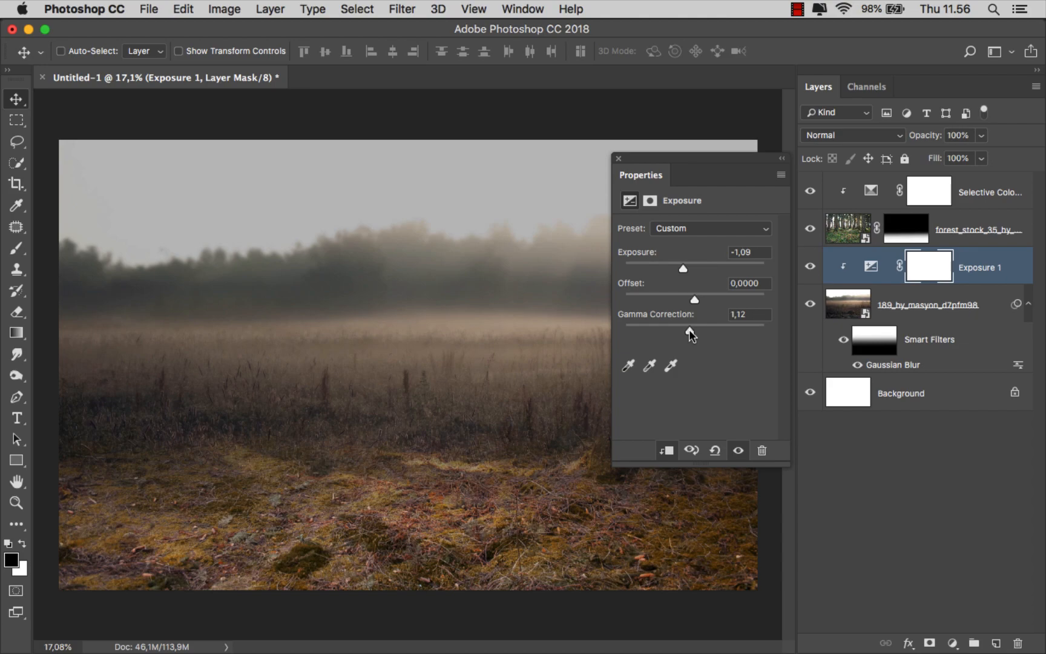
- Mask the Exposure adjustment with a black linear gradient rising from the bottom of the image to the treeline's base
click(618, 158)
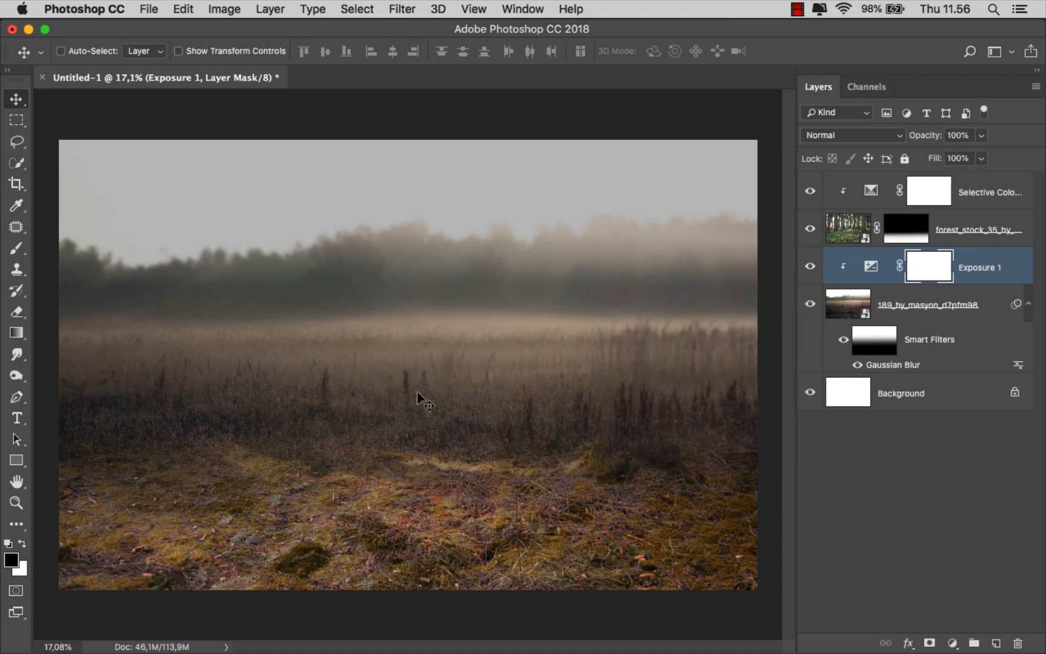
drag(16, 333, 61, 330)
drag(427, 505, 426, 335)
drag(403, 597, 400, 311)
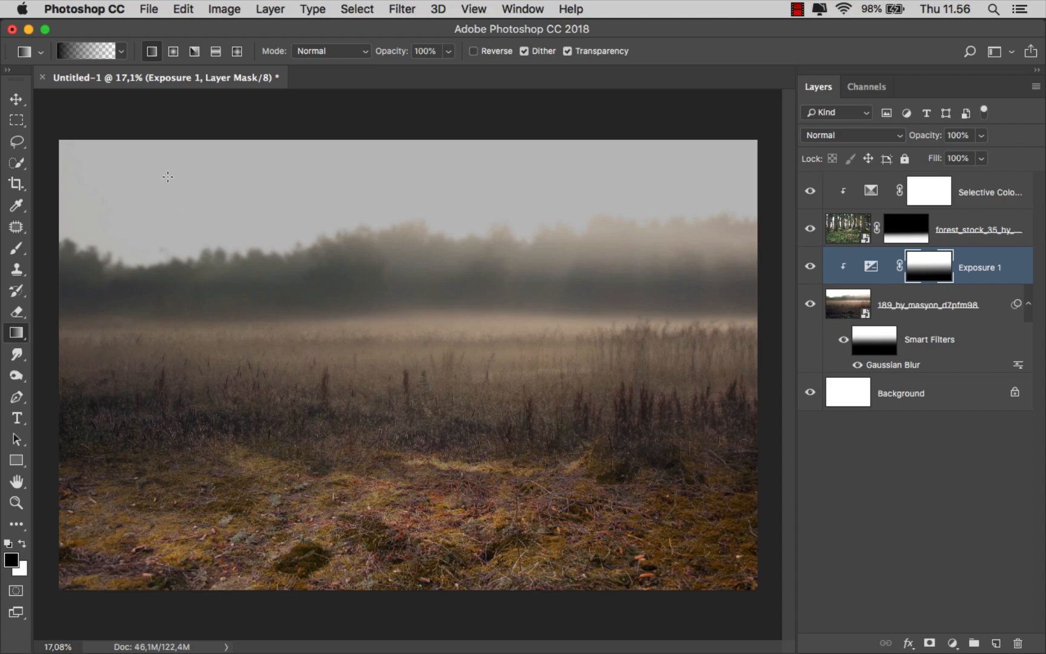
- Darken the Exposure mask's centre with two radial gradients at 45% opacity, and compare the image with and without the adjustment
click(173, 51)
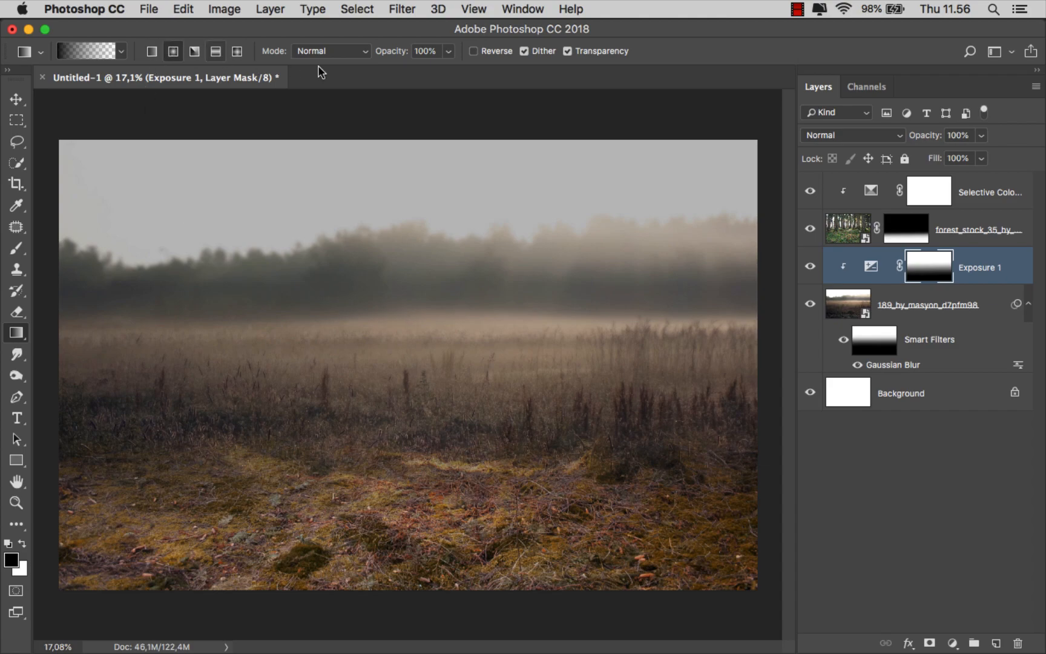
click(448, 51)
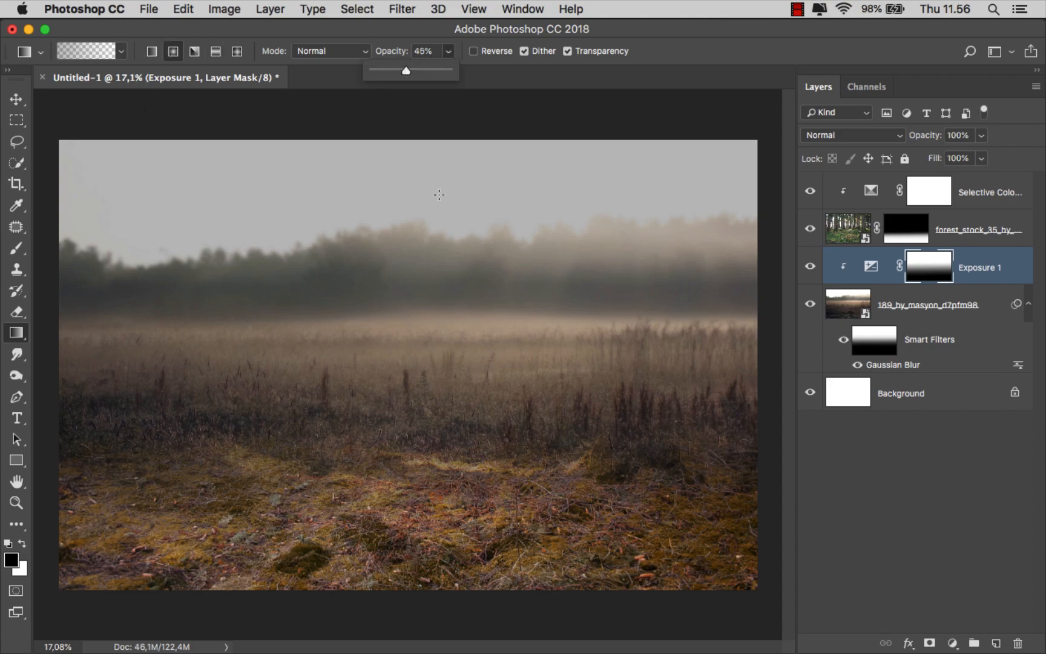
drag(401, 313, 656, 547)
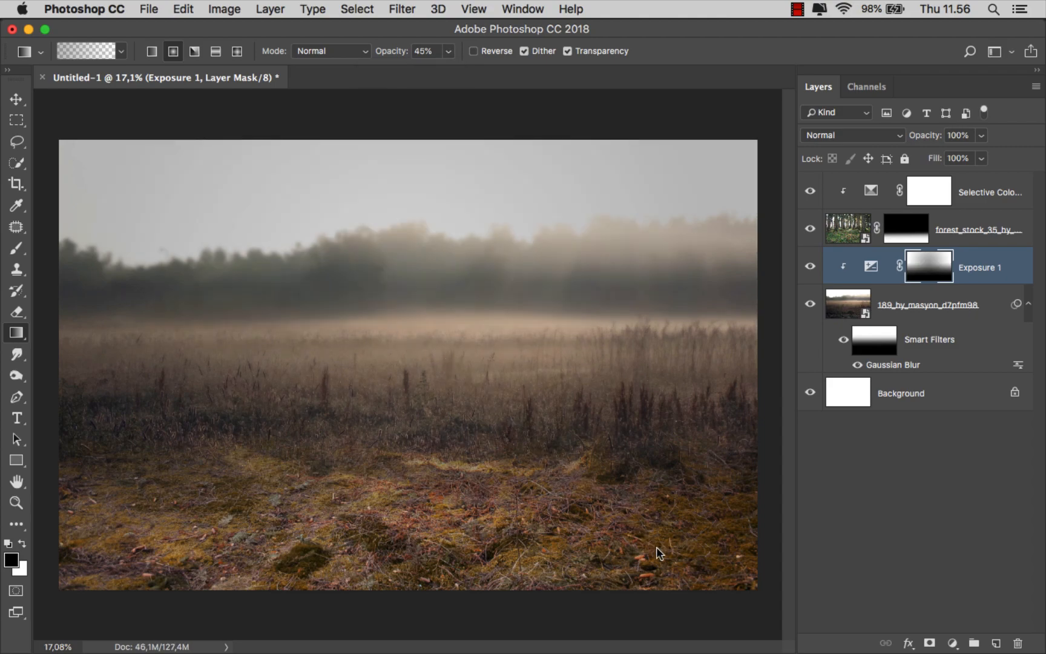
drag(394, 323, 647, 548)
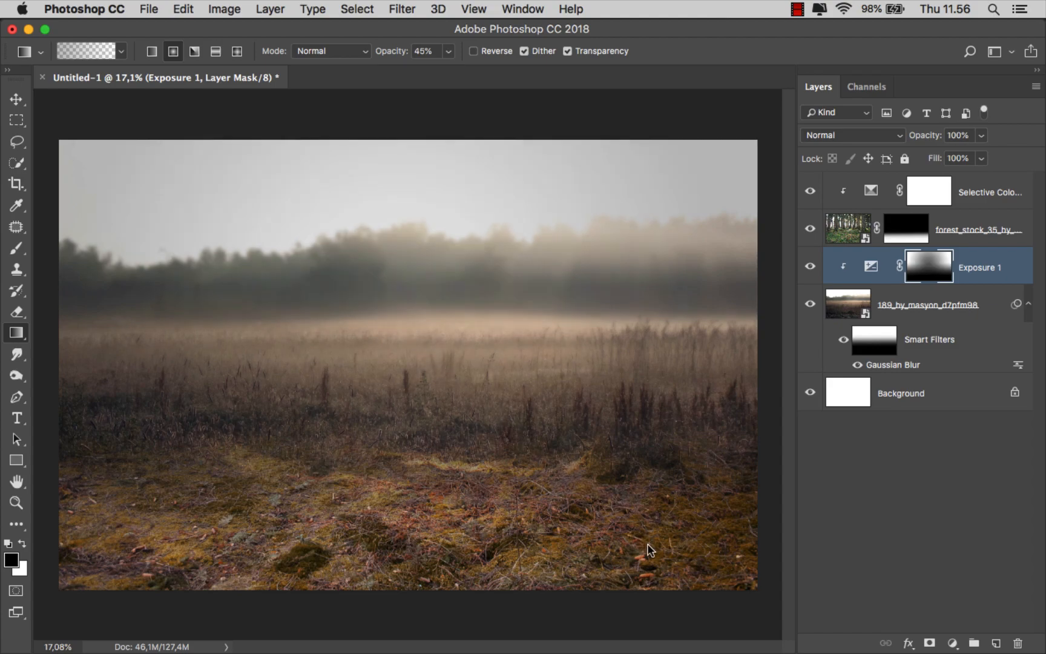
click(810, 267)
click(810, 267)
- Add a Selective Color adjustment clipped to the field layer, and for the Reds set Cyan to -100% and raise Black
click(968, 269)
key(v)
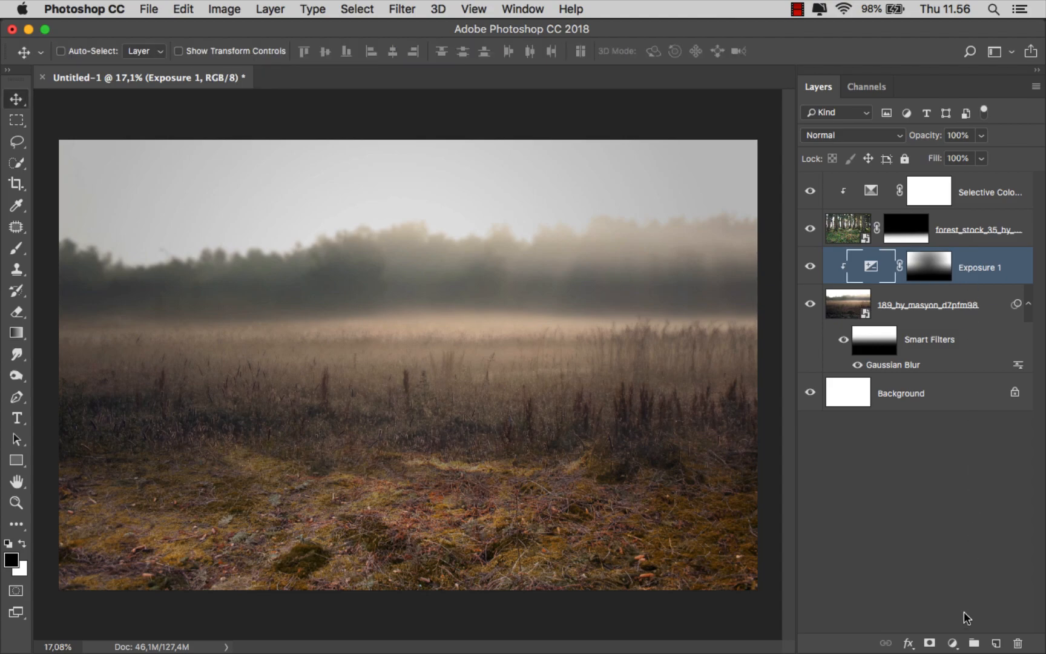
click(954, 642)
click(957, 611)
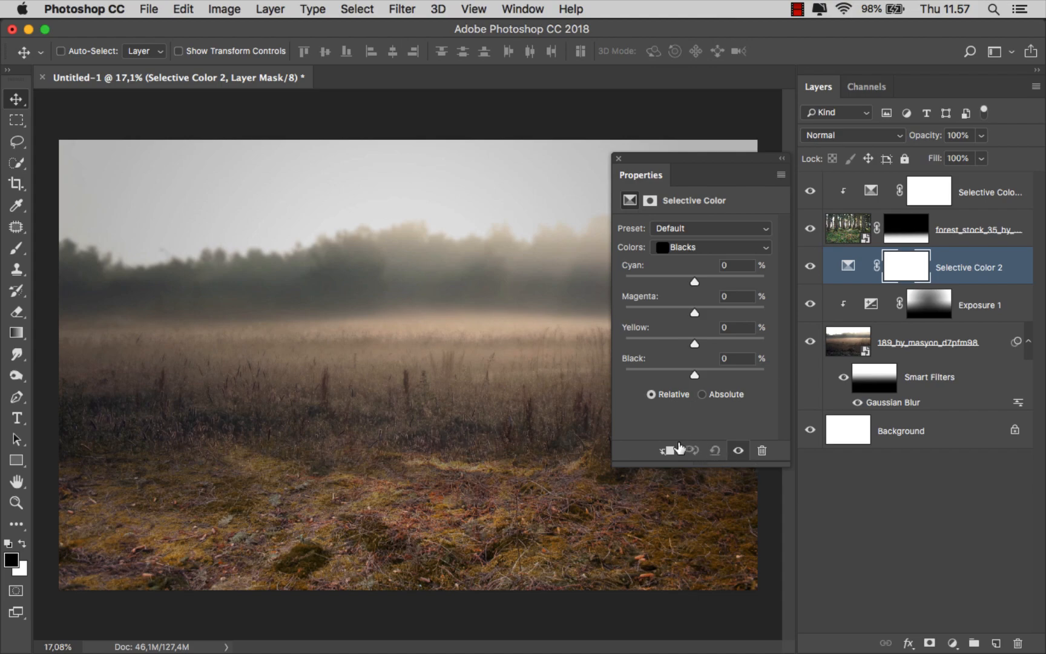
click(714, 247)
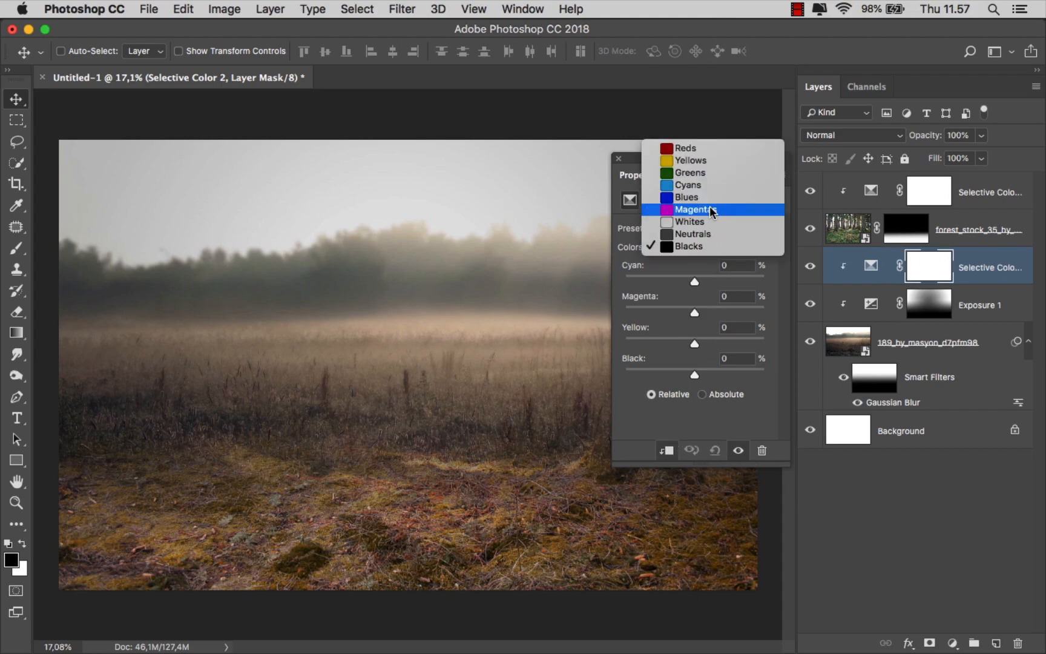
click(707, 151)
drag(695, 276, 666, 282)
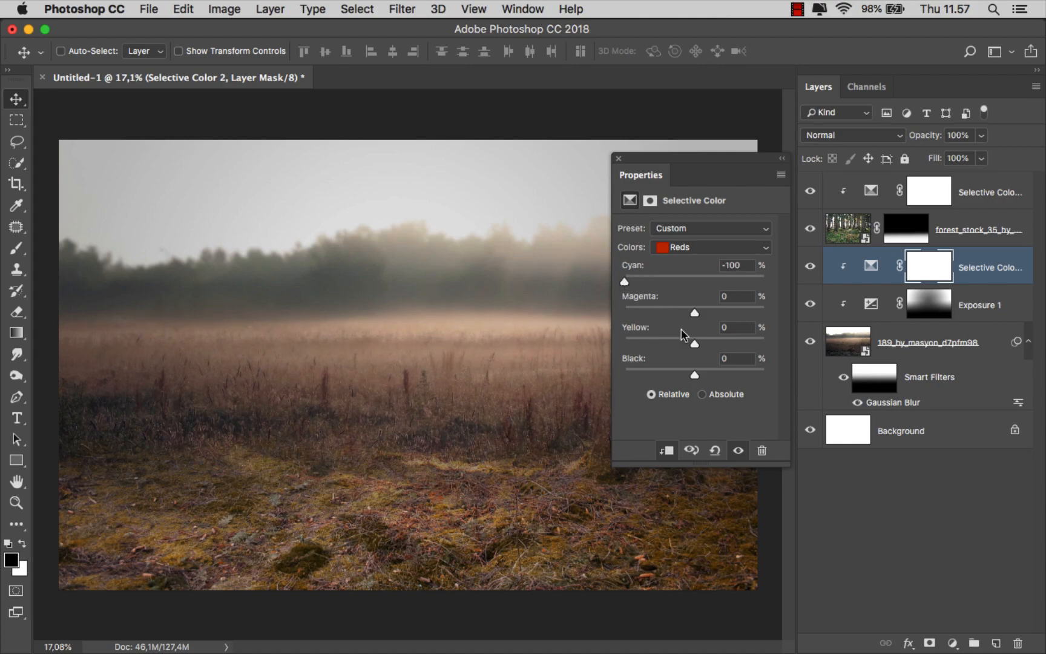
drag(713, 378, 718, 378)
- For the Yellows in the field's Selective Color adjustment, set Magenta to -100%
click(710, 248)
click(708, 257)
drag(694, 312, 611, 313)
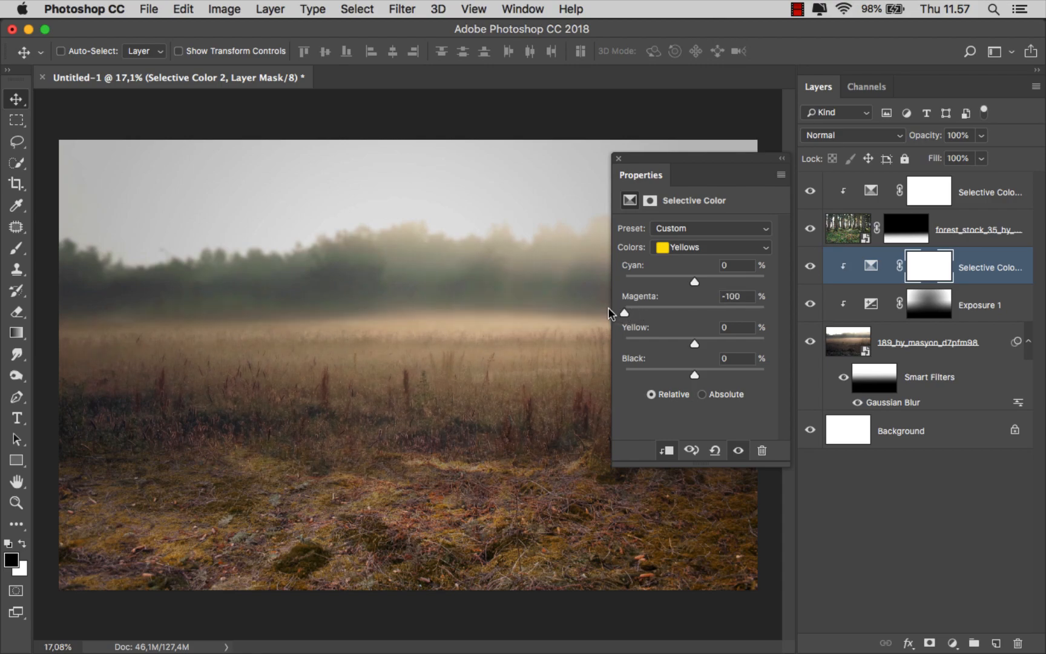
- For the Neutrals, set Cyan to -8%, Magenta to -6% and Yellow to +2%, and compare the field with and without the adjustment
click(708, 247)
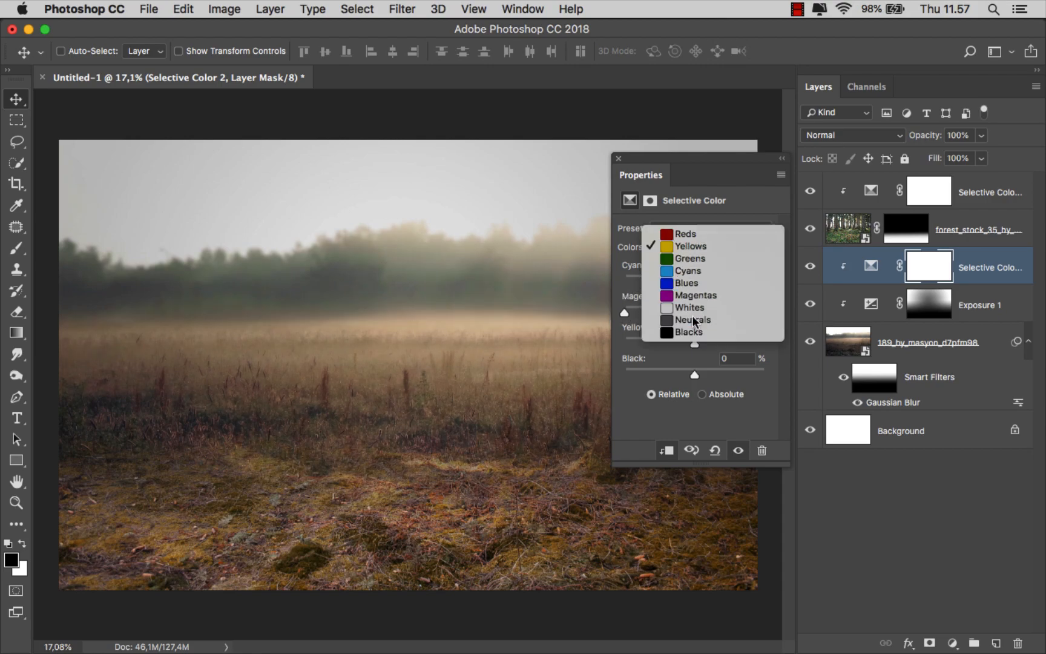
click(698, 333)
drag(694, 346, 691, 281)
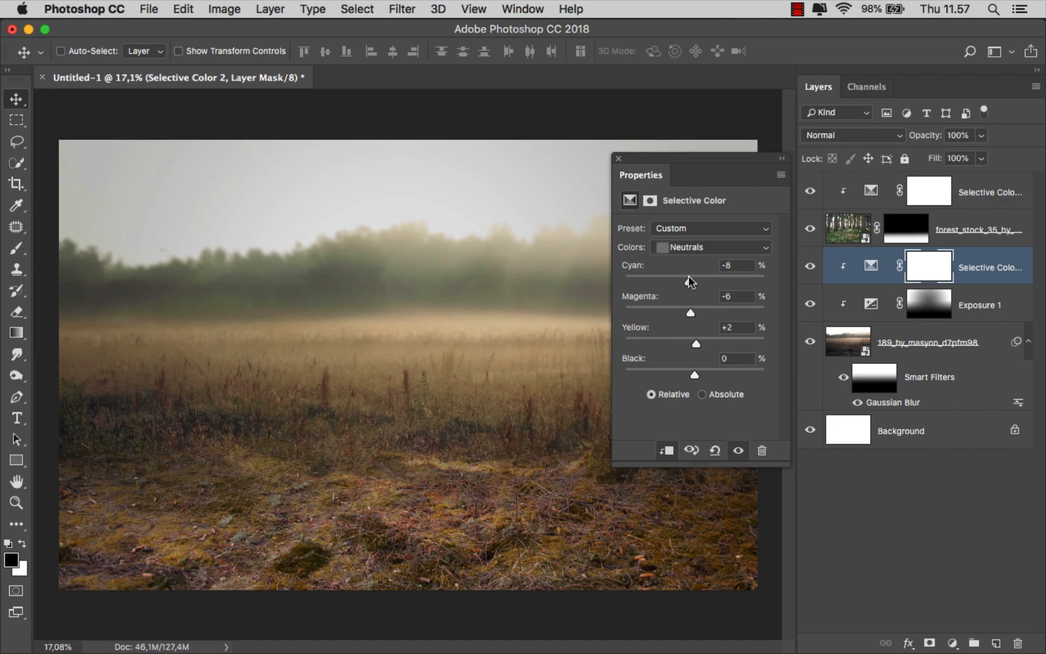
click(619, 159)
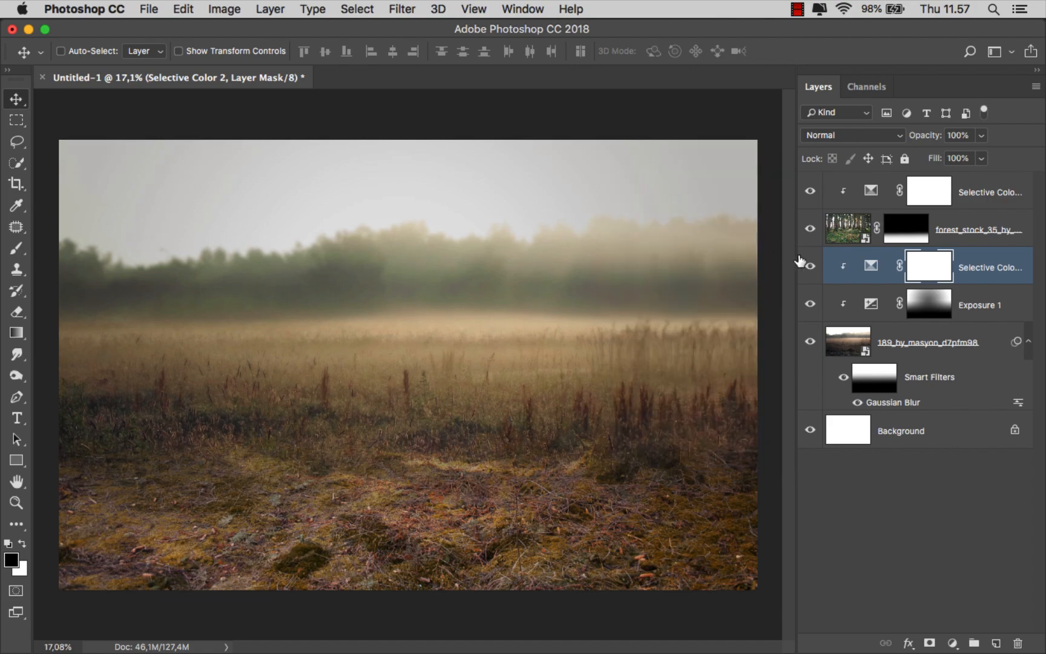
click(810, 267)
click(810, 267)
- Switch to Finder and place the moa_museum_469_boat image in the document above the top Selective Color layer
click(980, 191)
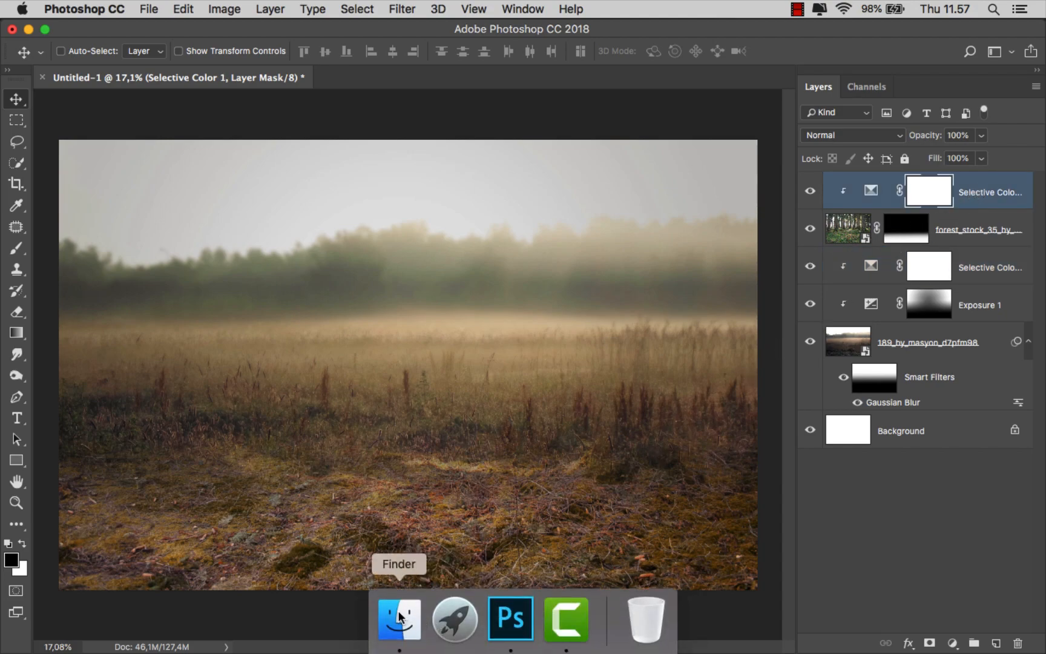
click(401, 620)
drag(638, 117, 444, 381)
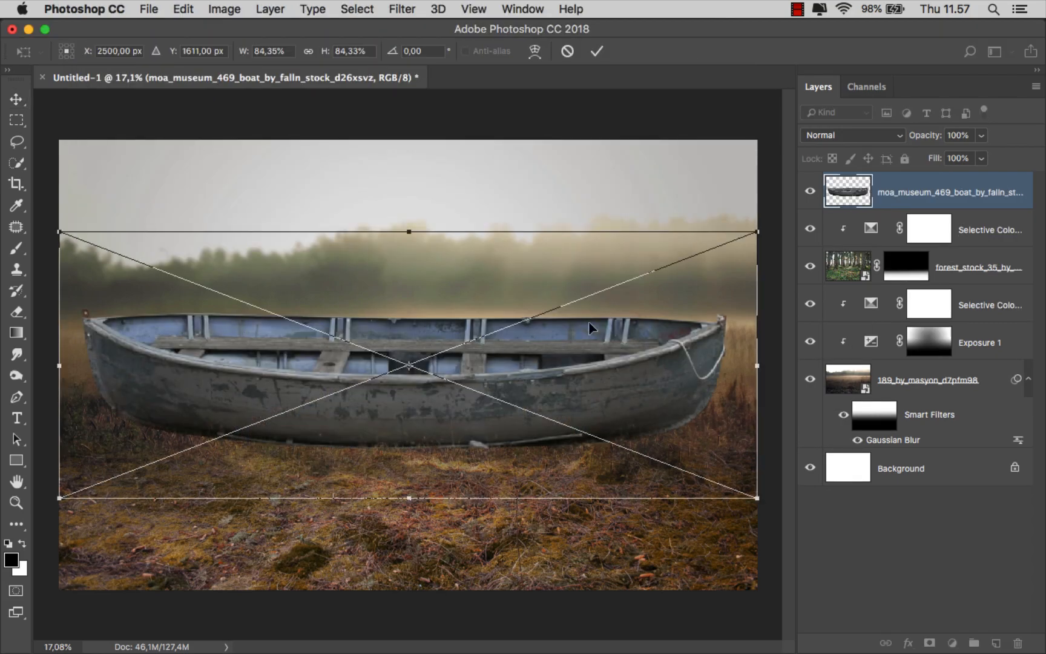
- Scale the boat to 63,78% and position it on the foreground ground at X 2500,50 px and Y 2210,50 px
drag(758, 228, 681, 300)
drag(416, 331, 415, 417)
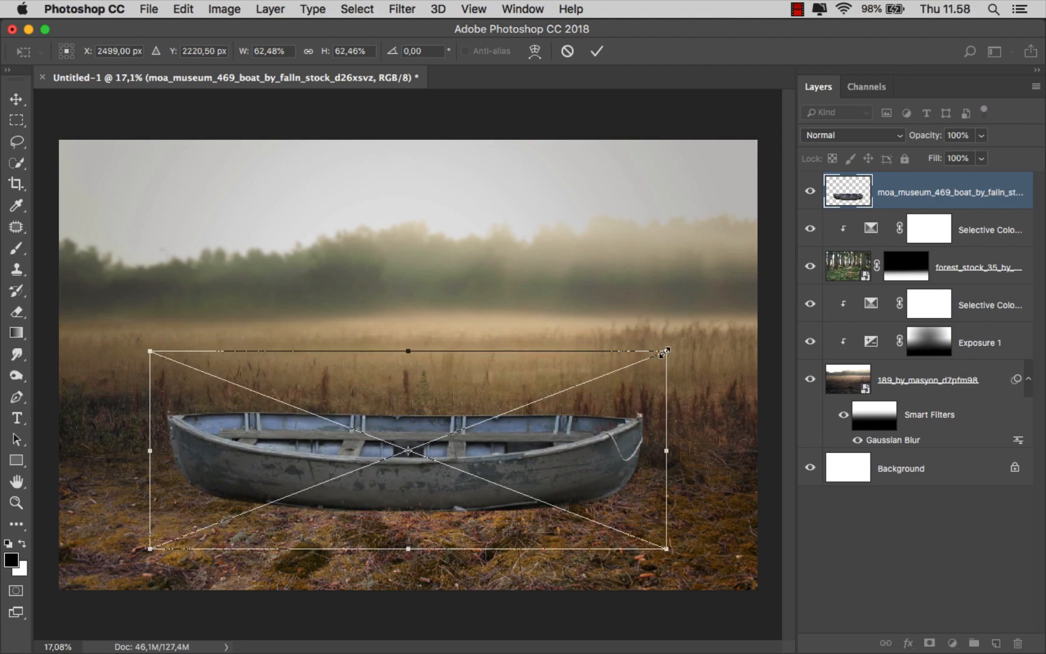
drag(668, 351, 672, 348)
drag(420, 396, 414, 394)
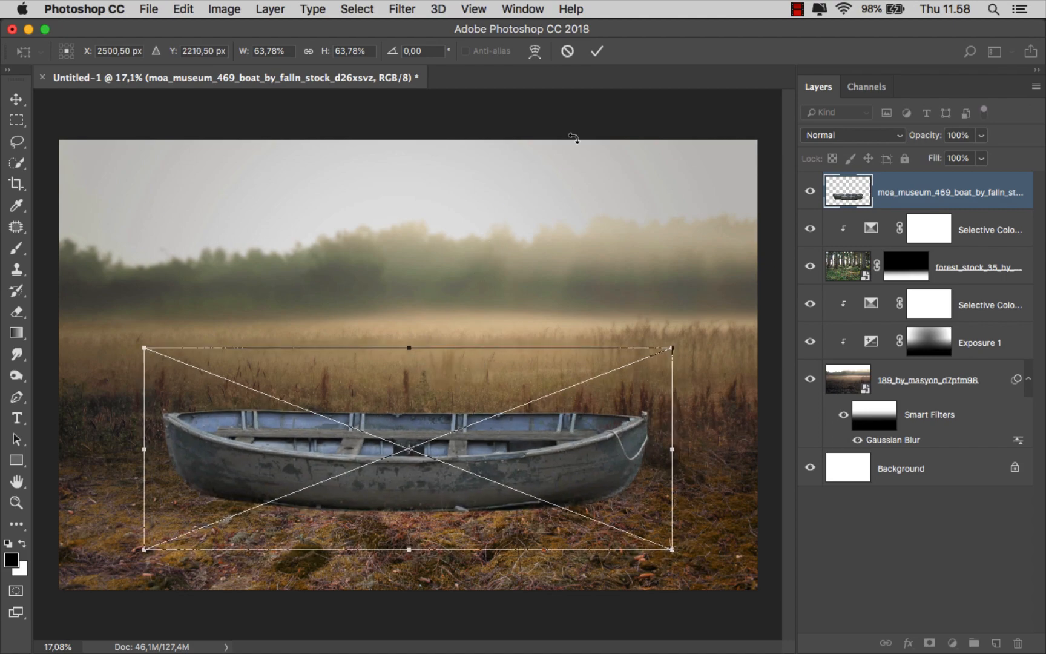
click(597, 51)
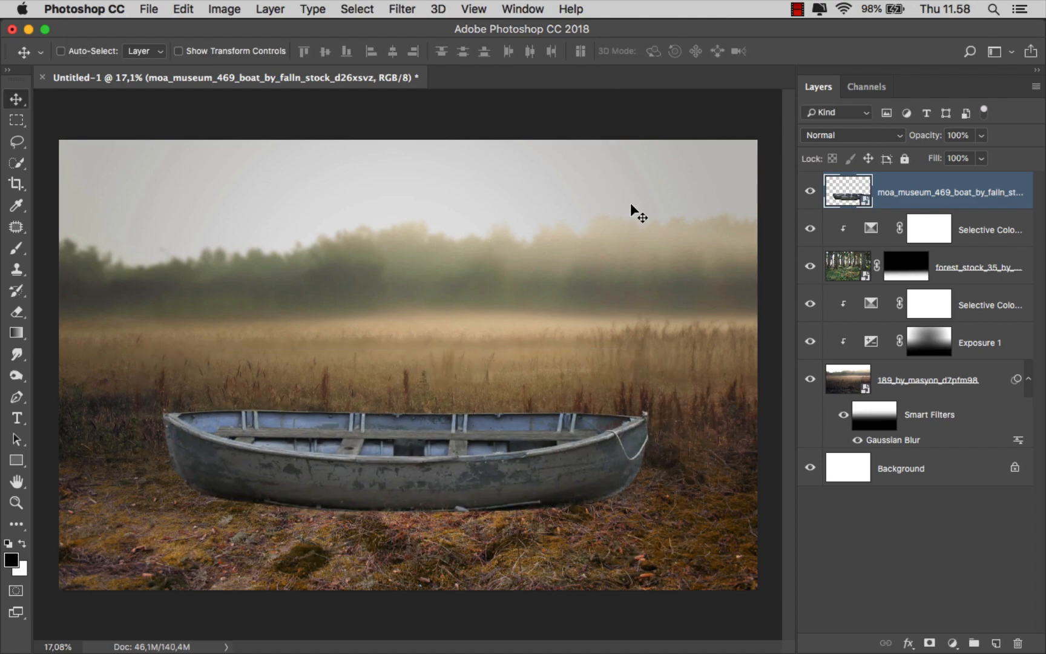
- Add a layer mask to the boat and set up the 510 grass-blade brush from the Trees set at 51 px and 100% opacity
click(929, 641)
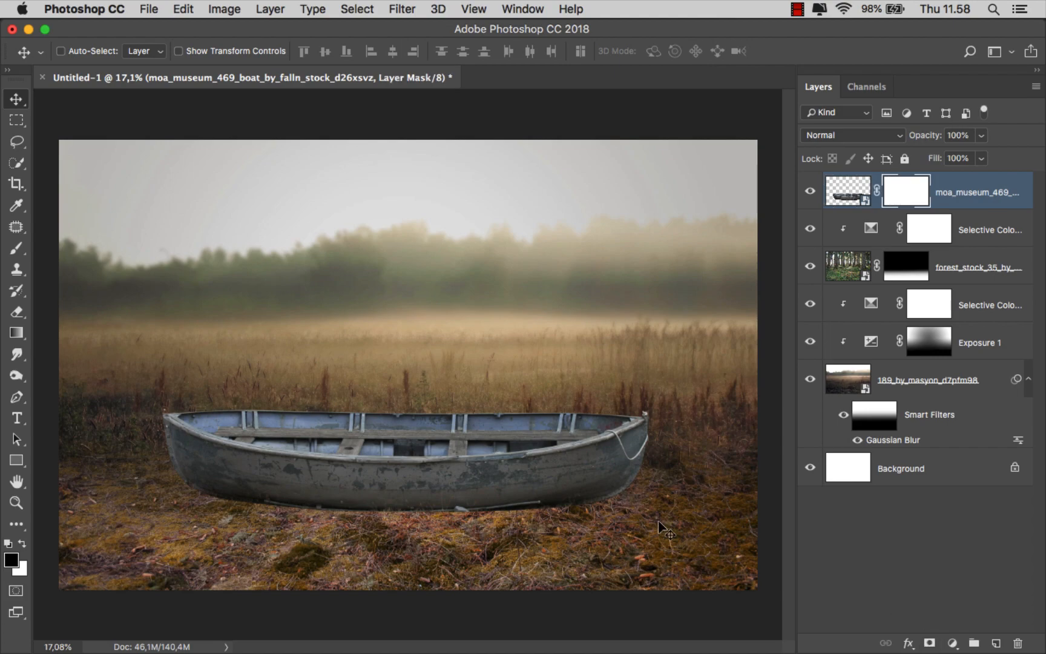
drag(16, 249, 79, 252)
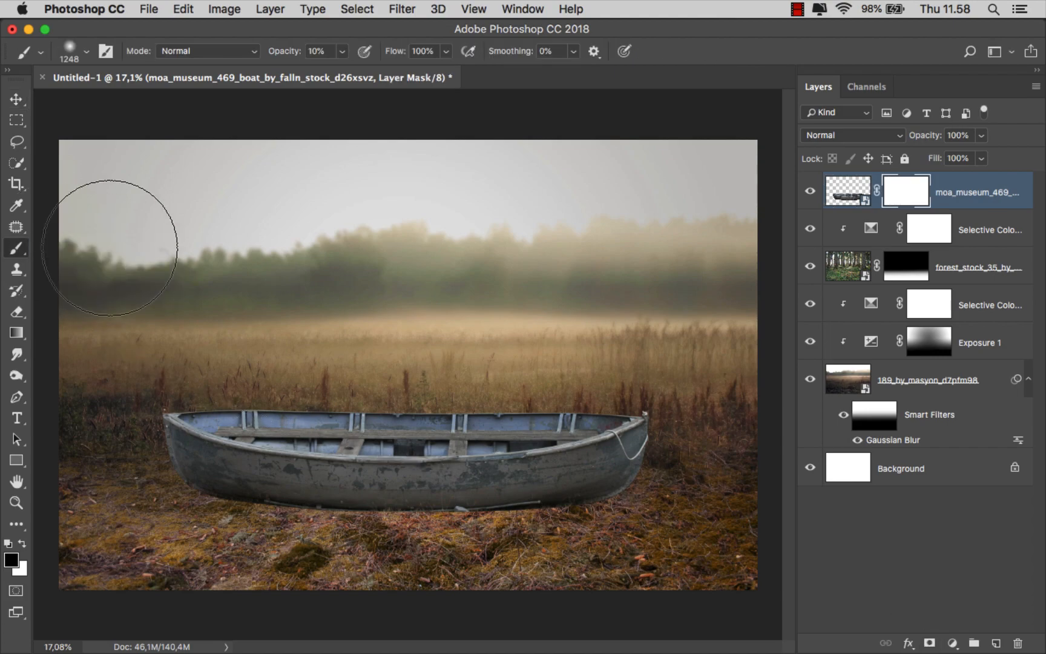
right_click(255, 249)
click(367, 337)
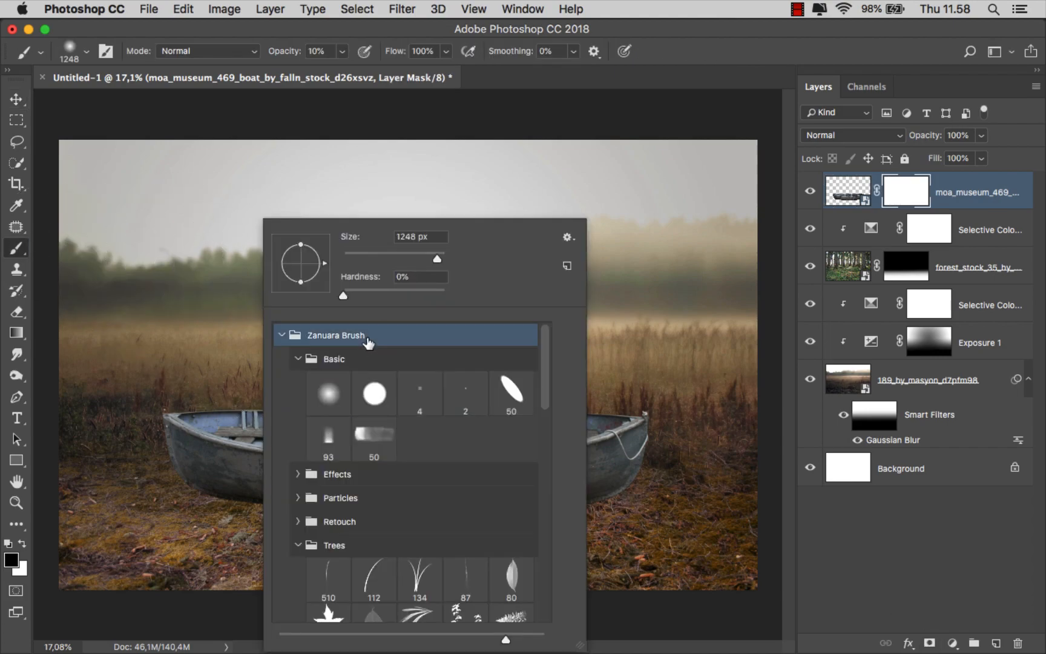
click(339, 544)
click(330, 569)
click(368, 253)
click(342, 51)
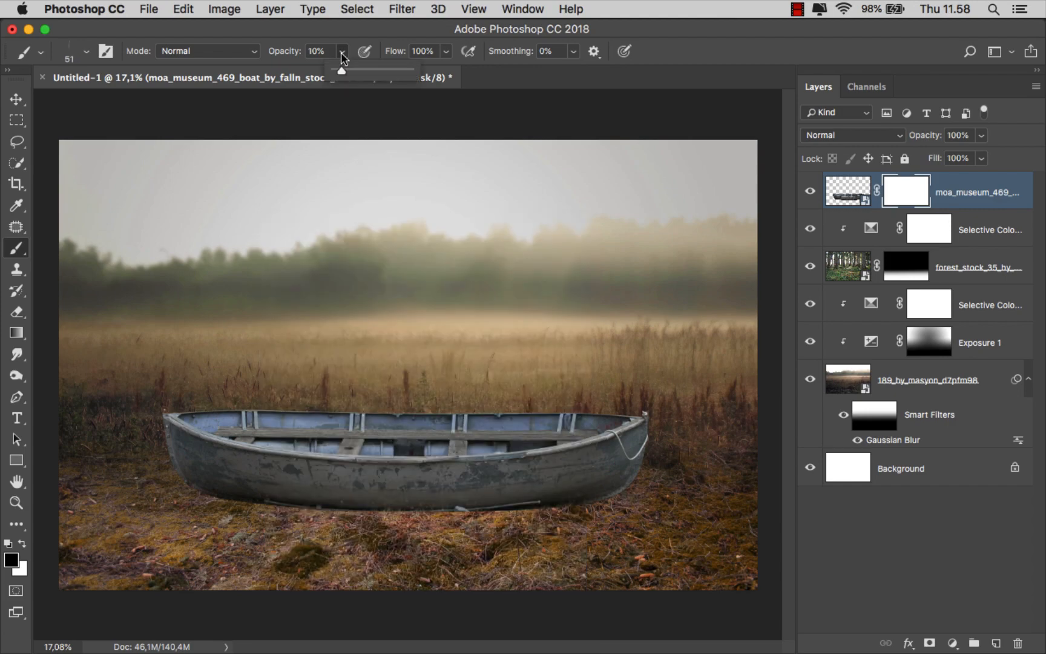
click(413, 40)
- Paint black grass-blade strokes on the boat's mask along its whole lower edge with a 181 px brush, blending the hull into the ground
scroll(618, 555, up, 5)
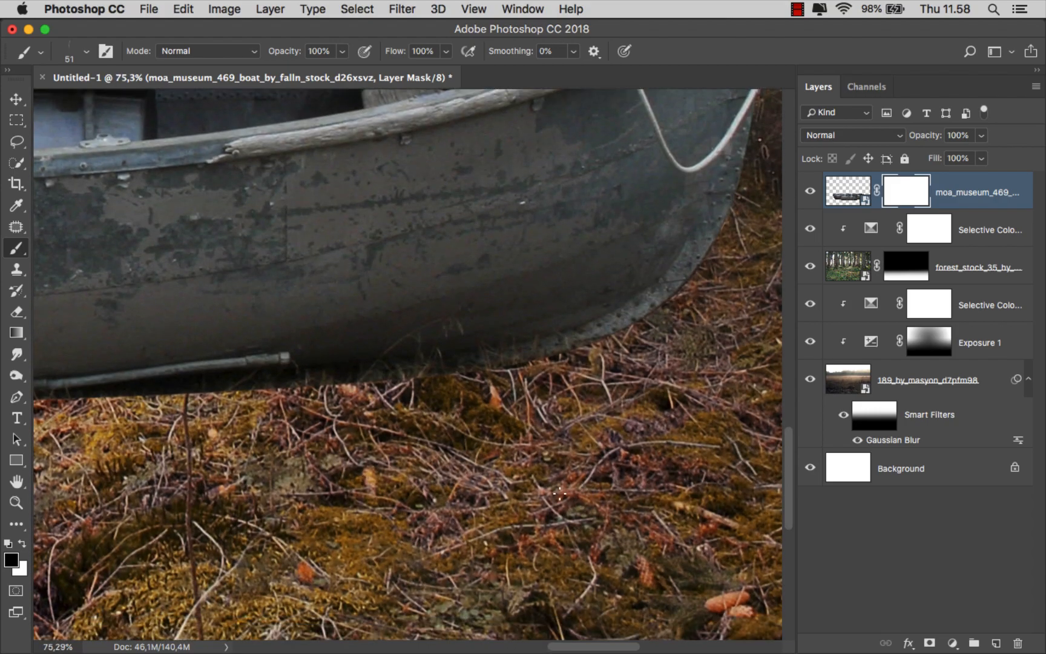
scroll(538, 397, down, 2)
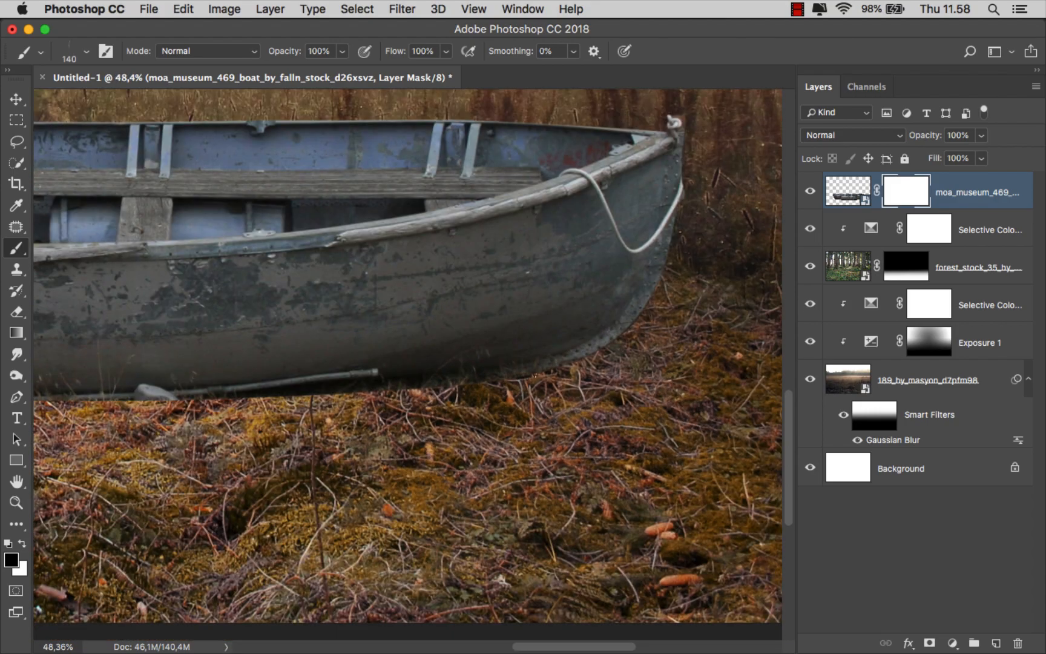
drag(577, 368, 593, 365)
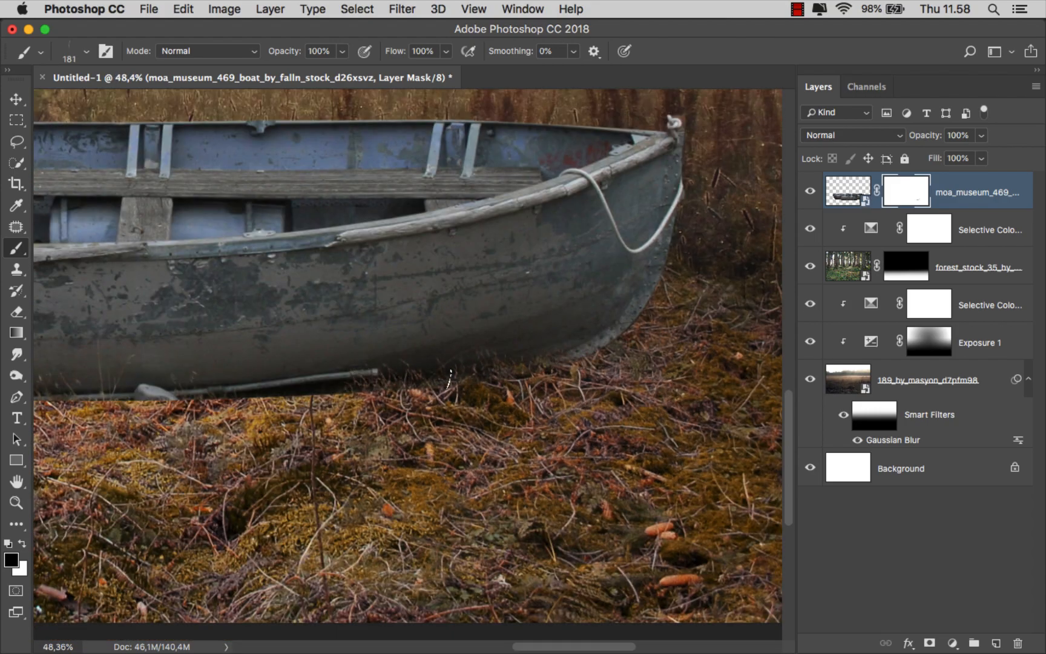
mouse_move(306, 387)
mouse_down()
mouse_move(170, 394)
mouse_move(519, 396)
mouse_up()
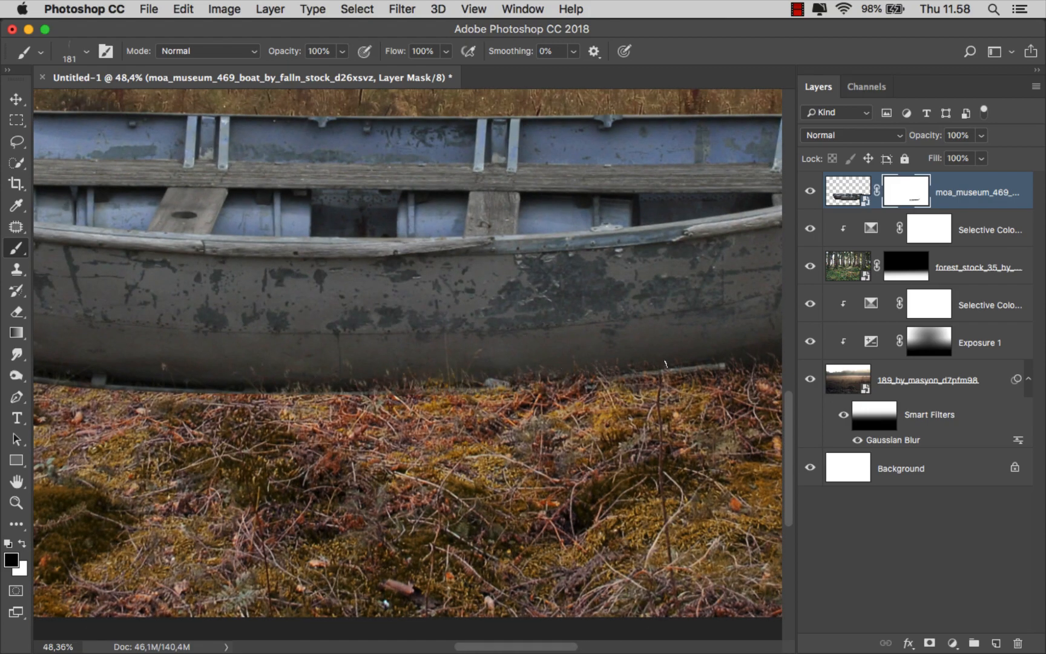
drag(255, 384, 123, 374)
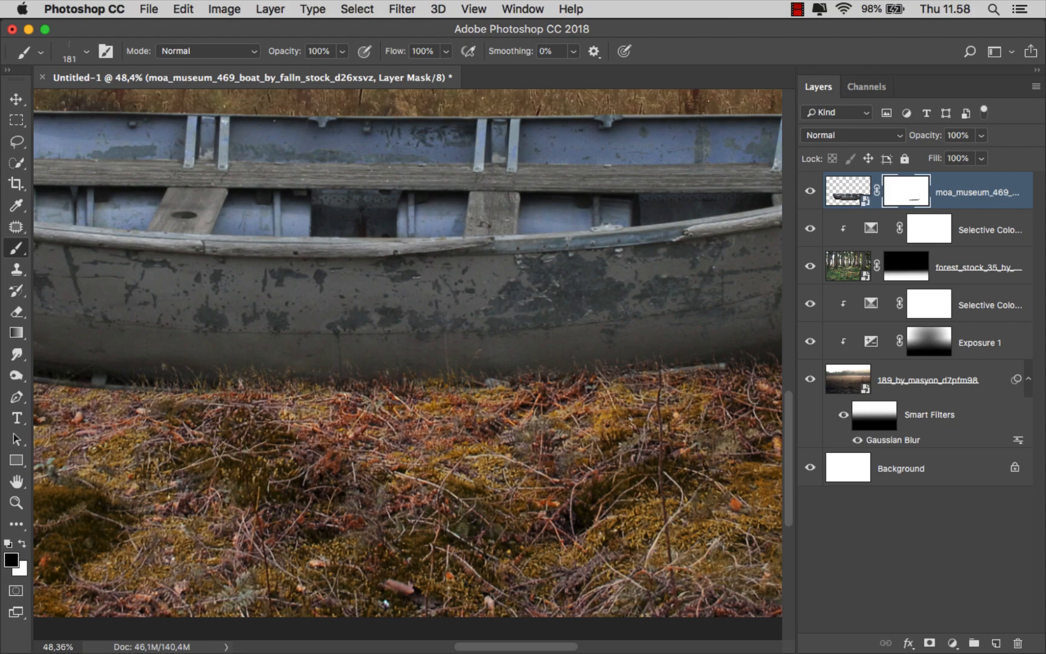
drag(224, 401, 596, 431)
mouse_move(415, 412)
mouse_down()
mouse_move(356, 399)
mouse_move(599, 415)
mouse_move(299, 389)
mouse_up()
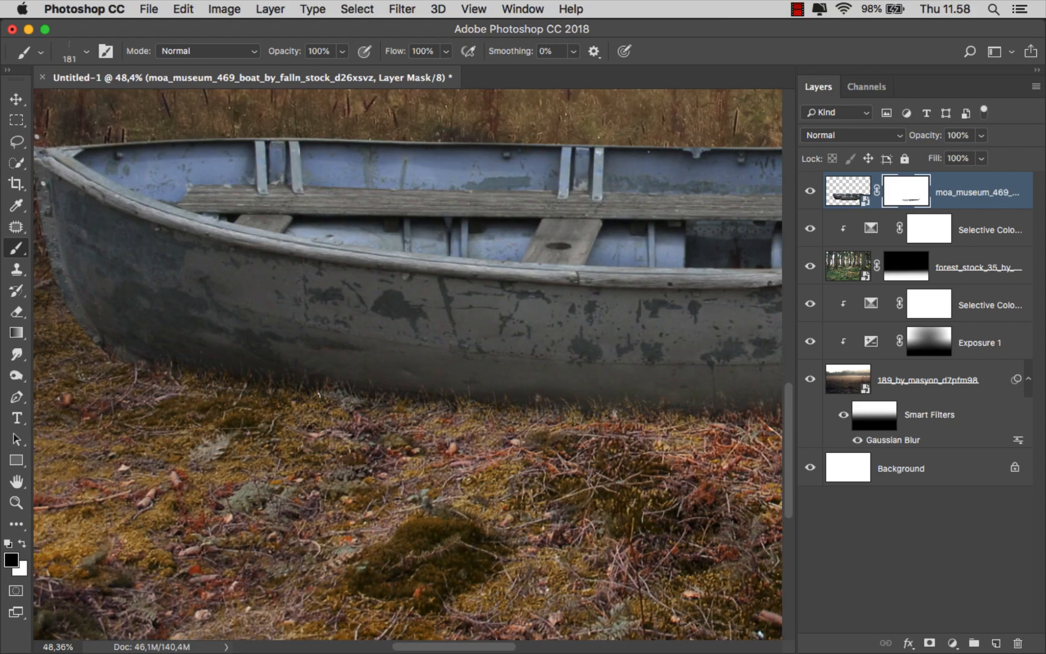
drag(404, 415, 185, 400)
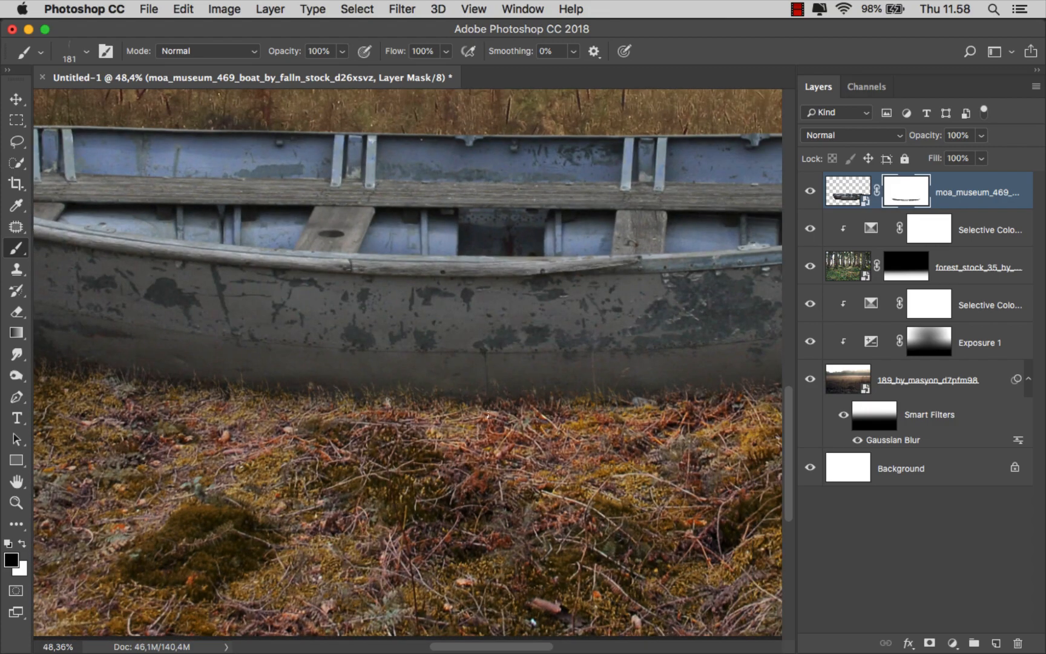
drag(418, 400, 296, 406)
drag(526, 387, 235, 404)
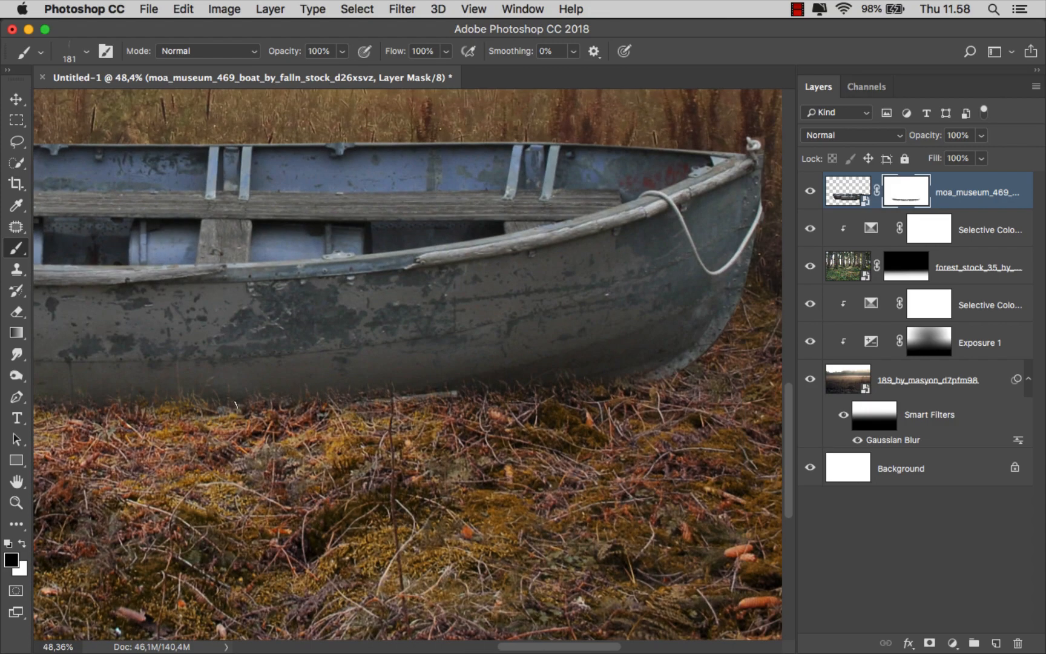
scroll(452, 415, down, 5)
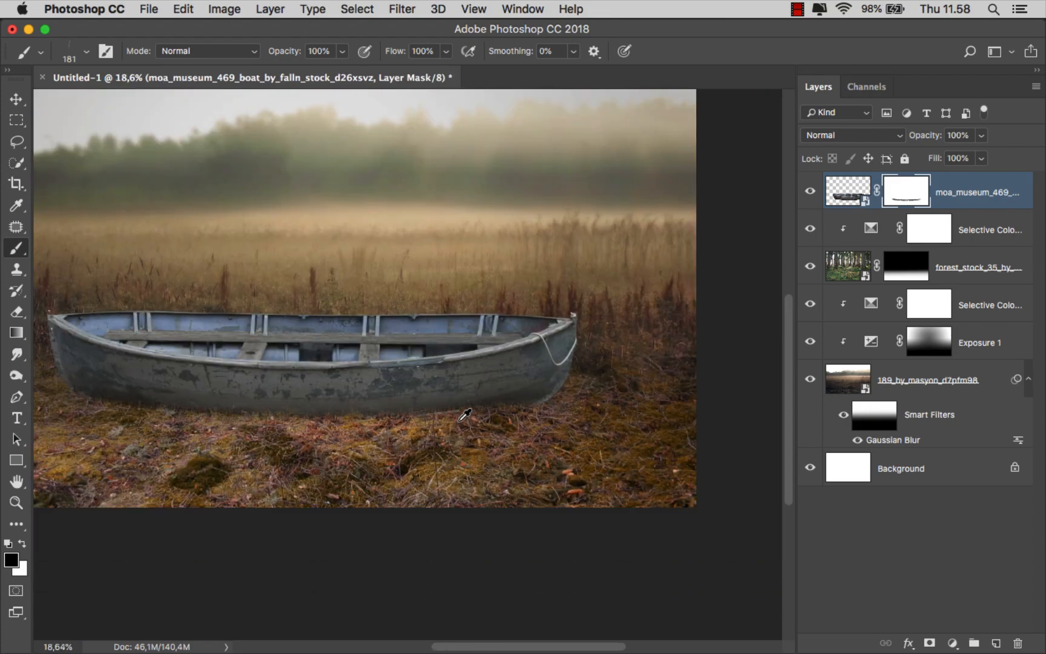
key(super+0)
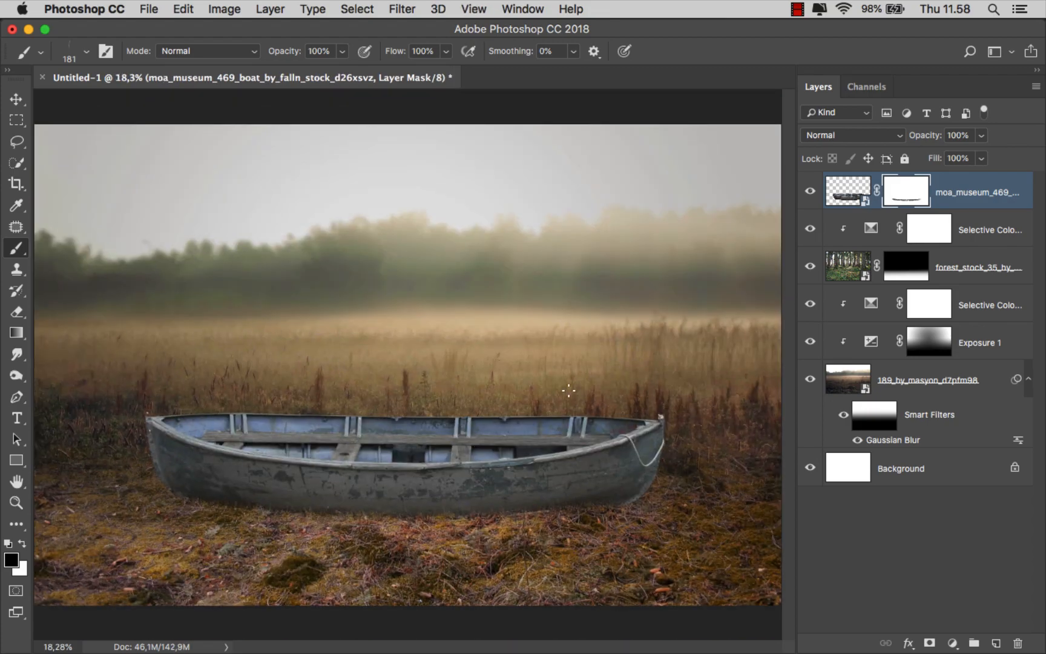
- Add an Exposure adjustment clipped to the boat layer, with exposure -1,78 and gamma correction 0,95
key(super+2)
key(v)
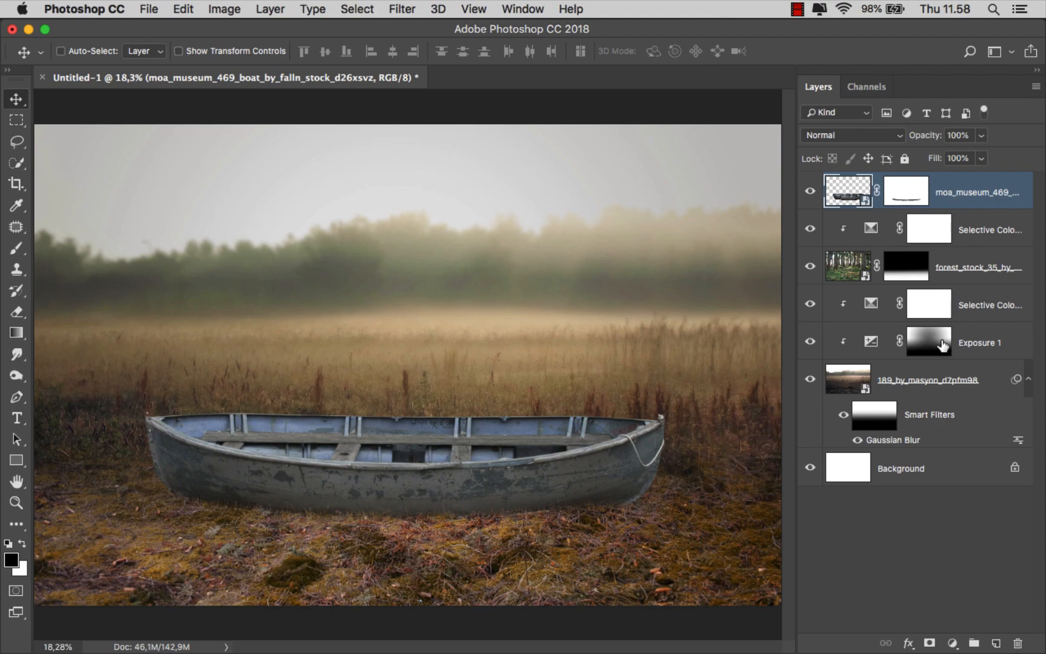
click(952, 643)
click(974, 423)
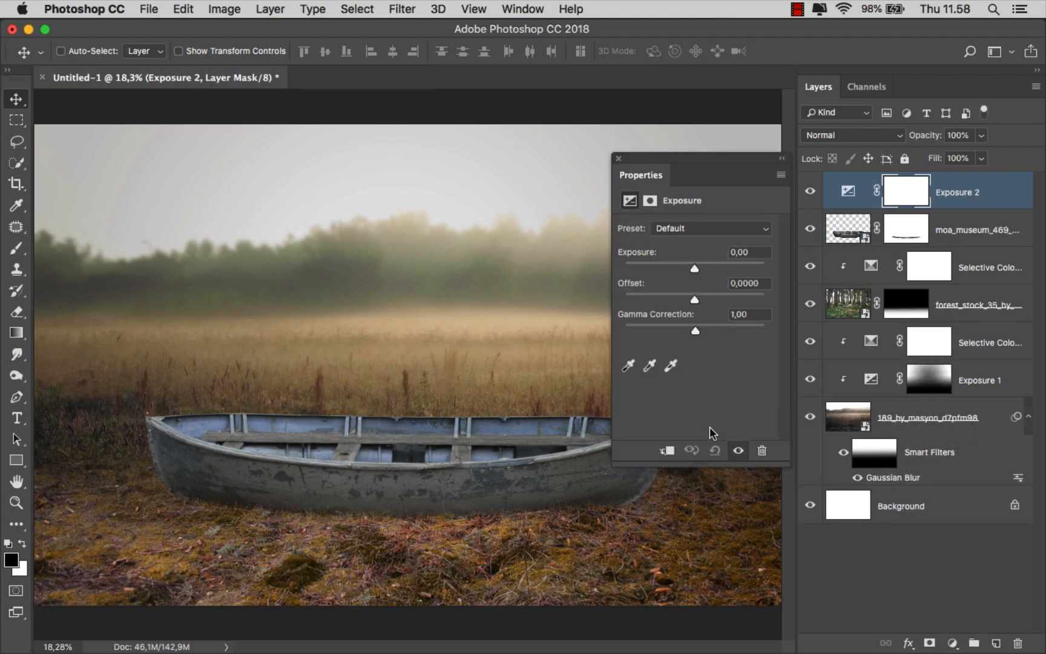
click(666, 449)
drag(693, 267, 672, 270)
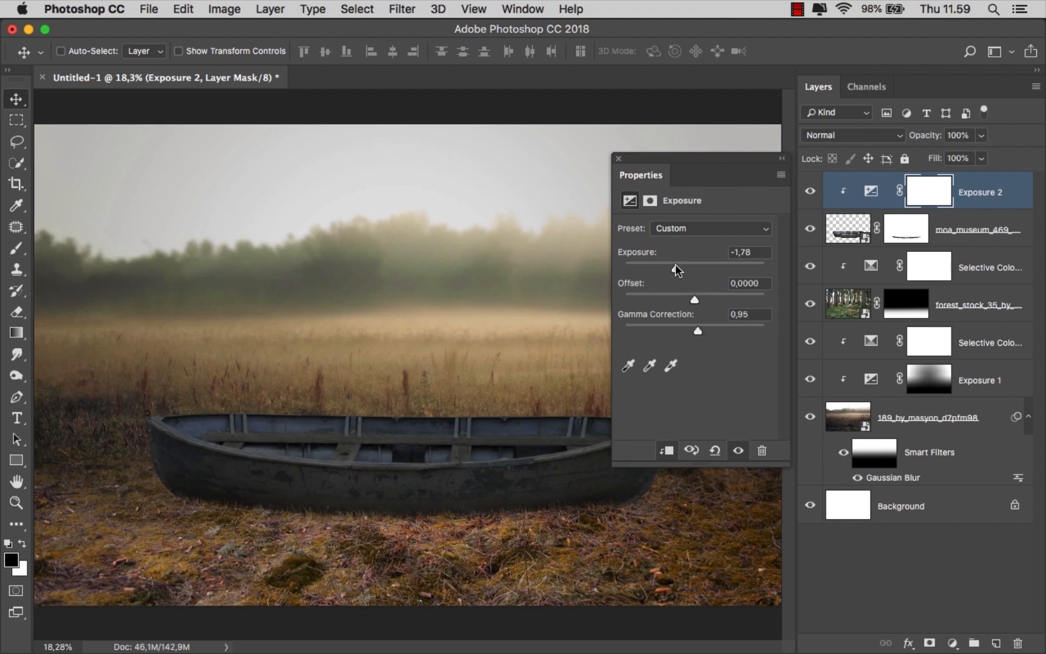
click(619, 158)
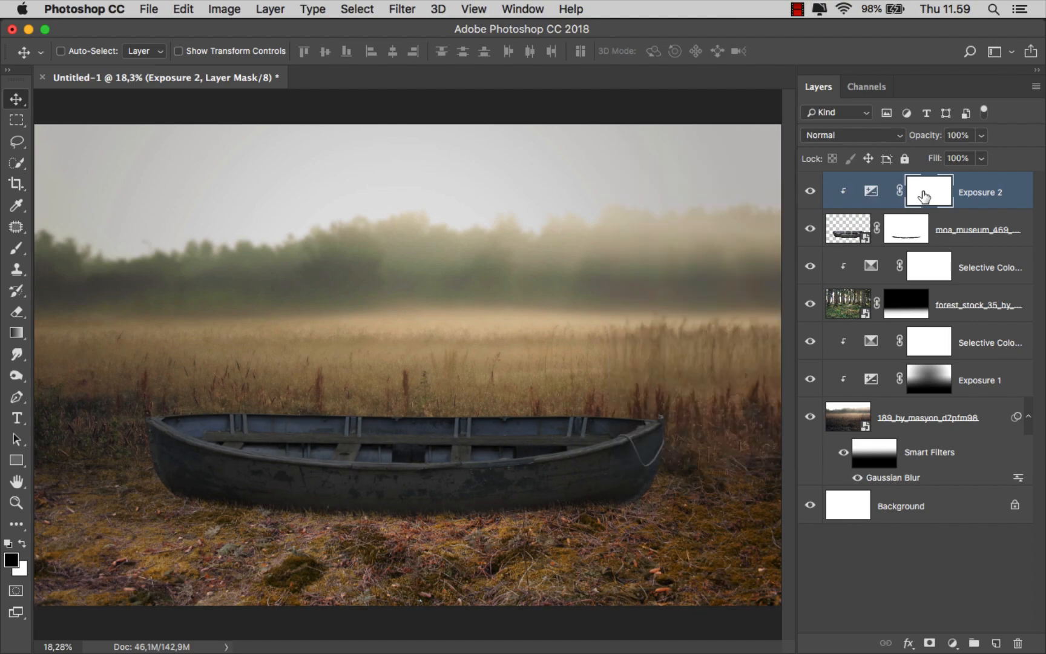
- Trace a Pen path along the lower edge of the boat's near rim, from one end of the boat to the other
key(super+minus)
click(16, 397)
click(47, 397)
scroll(163, 434, up, 10)
scroll(163, 434, up, 1)
click(147, 384)
drag(298, 457, 372, 482)
drag(641, 513, 206, 503)
drag(525, 496, 648, 493)
scroll(533, 475, right, 10)
drag(566, 462, 713, 400)
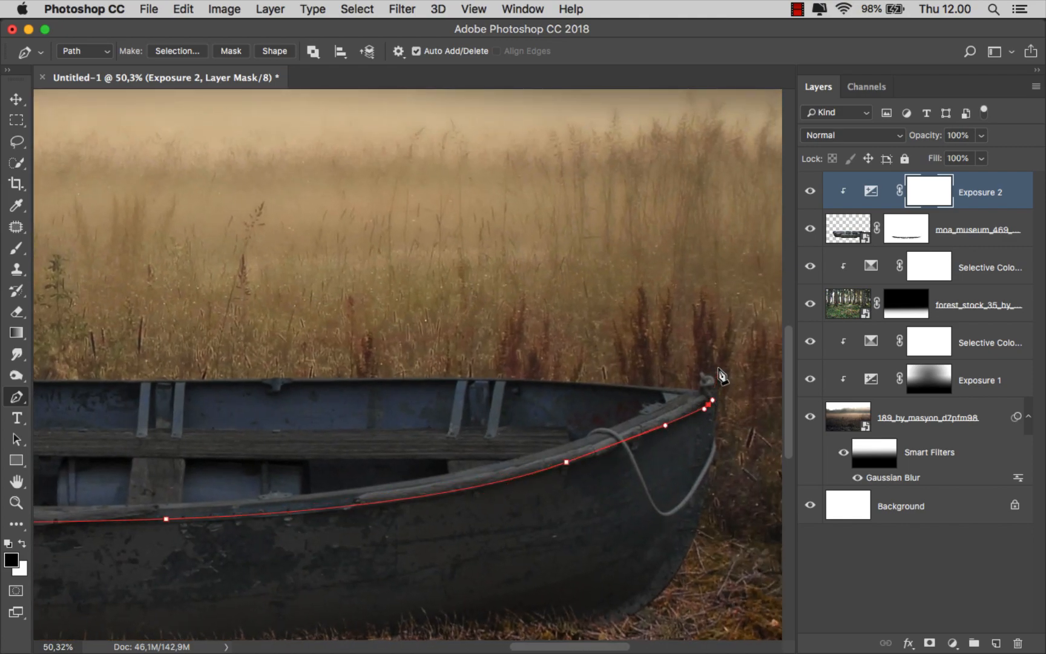
- Close the path around the boat's interior and turn it into a new anti-aliased selection with a 0,3-pixel feather
scroll(719, 367, down, 5)
click(429, 306)
click(105, 347)
click(82, 361)
click(108, 377)
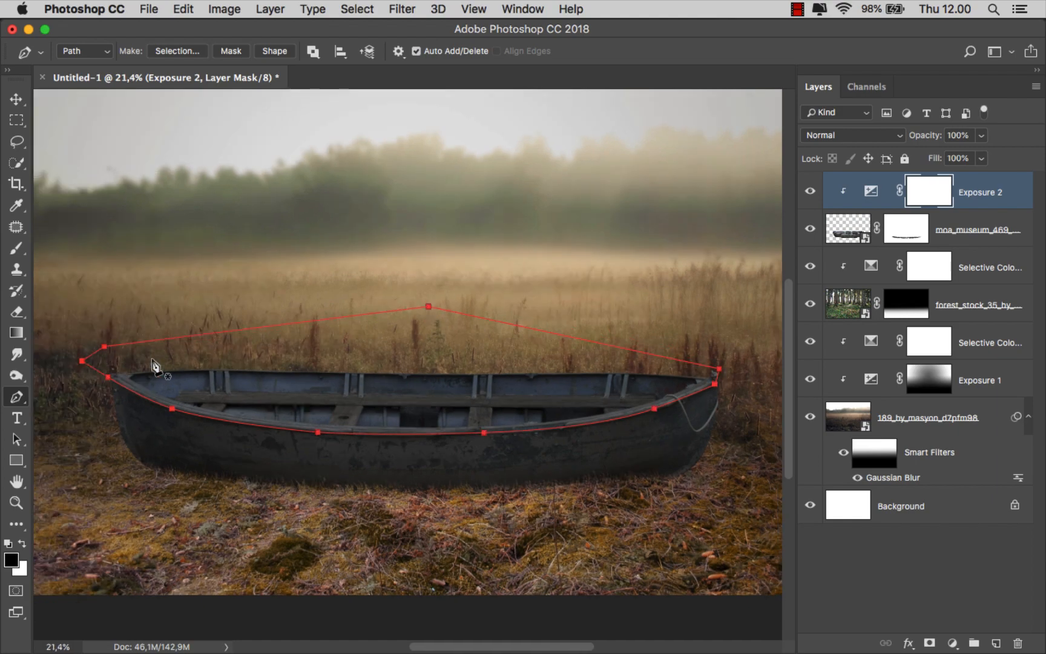
right_click(288, 292)
click(337, 350)
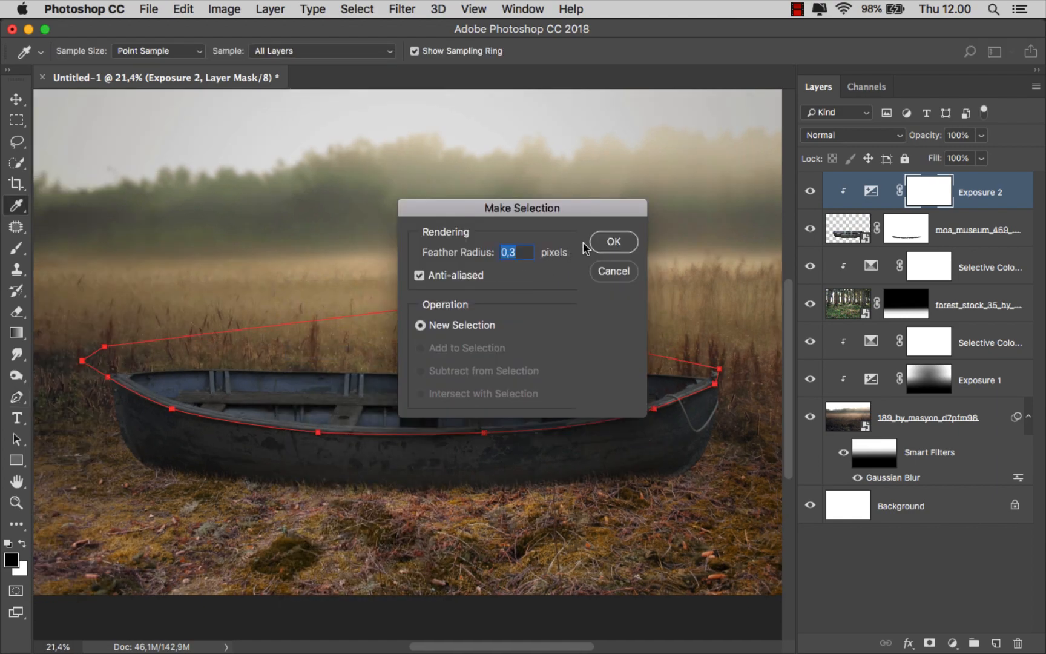
click(600, 243)
scroll(549, 334, down, 2)
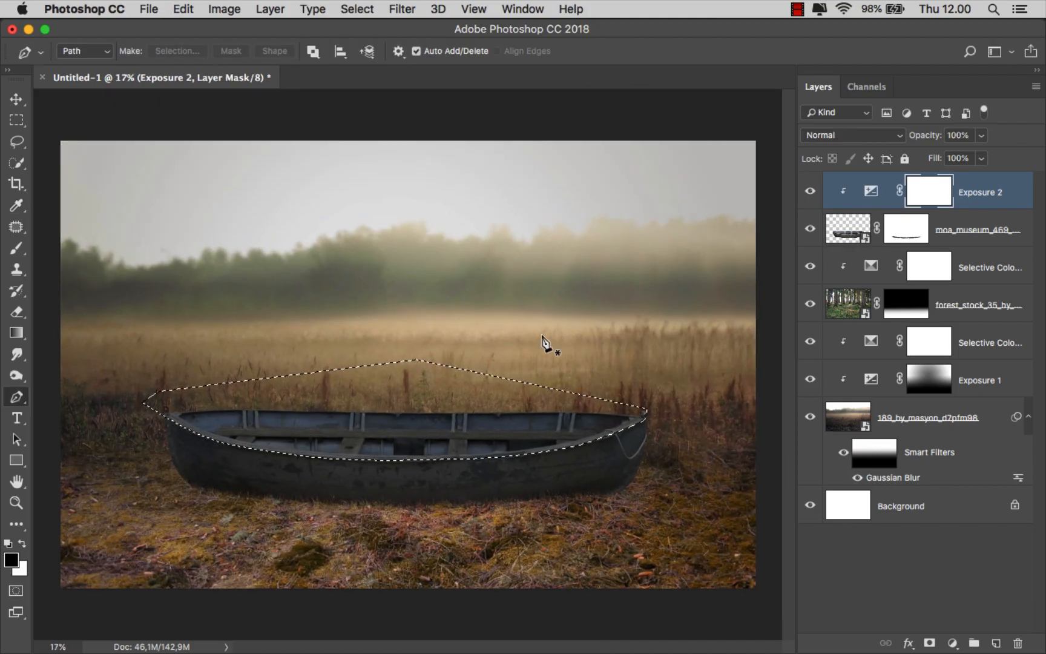
- Invert the Exposure 2 mask inside the selection, deselect, and compare the boat with the adjustment hidden and shown
key(super+i)
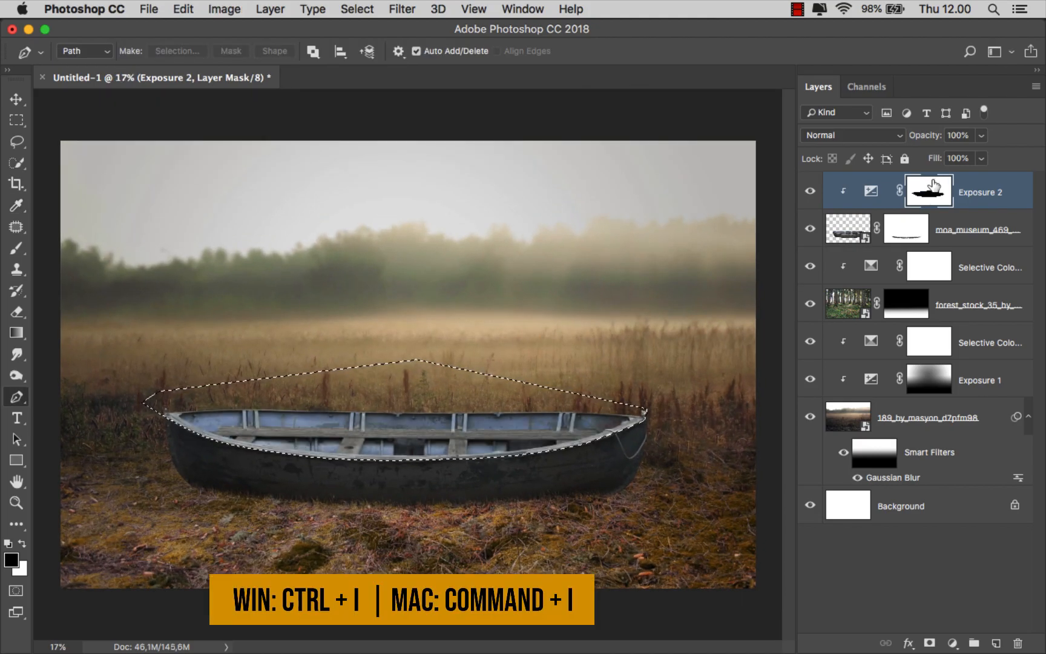
click(398, 10)
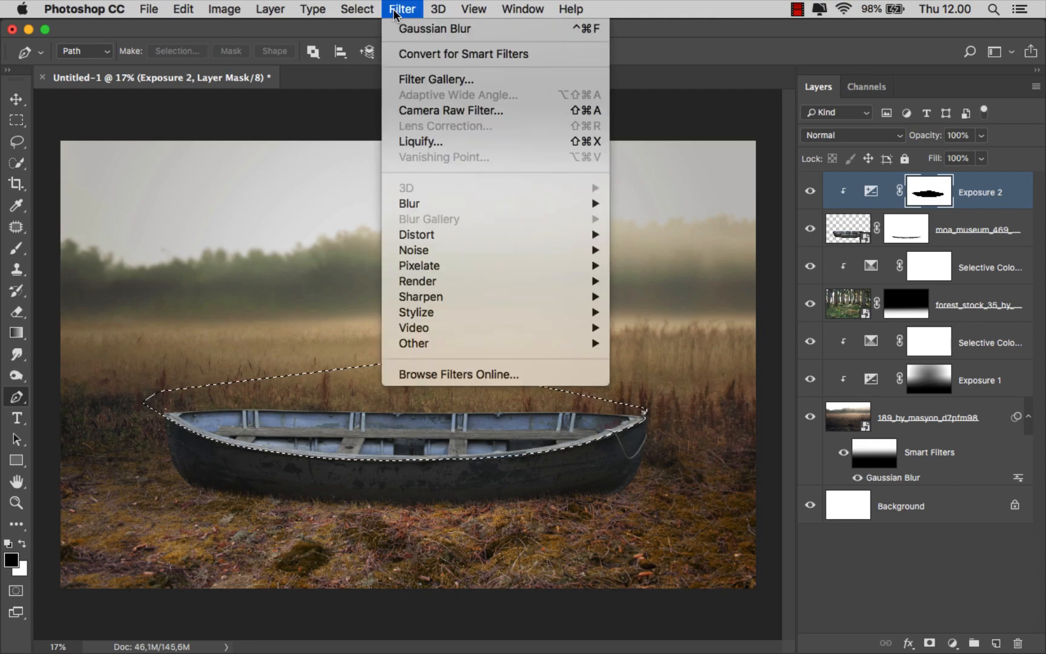
click(371, 35)
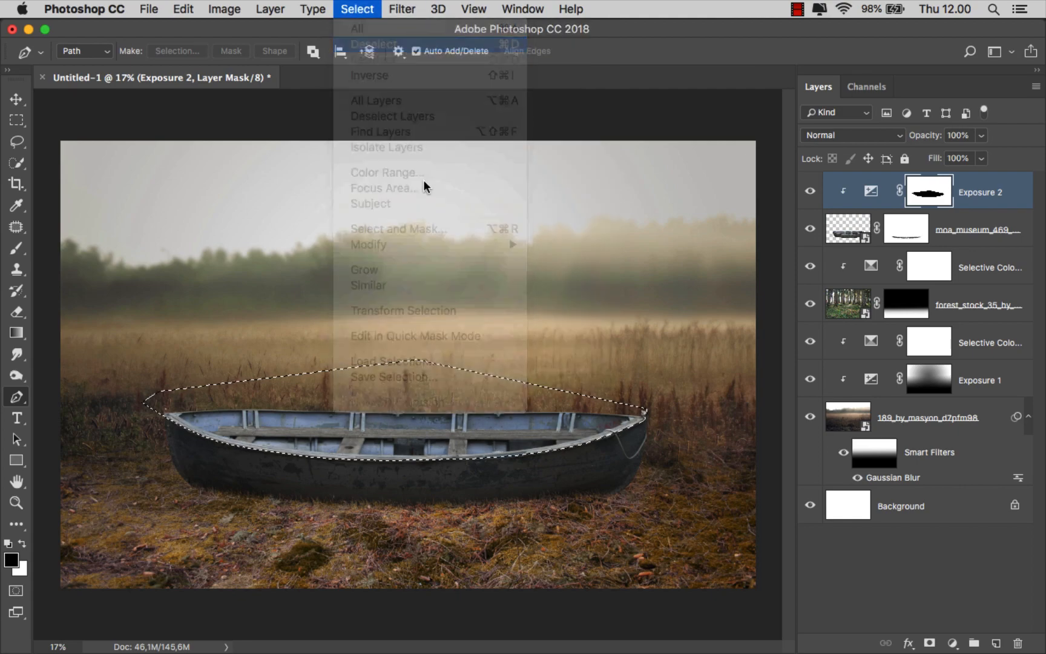
scroll(426, 389, up, 1)
scroll(426, 390, up, 1)
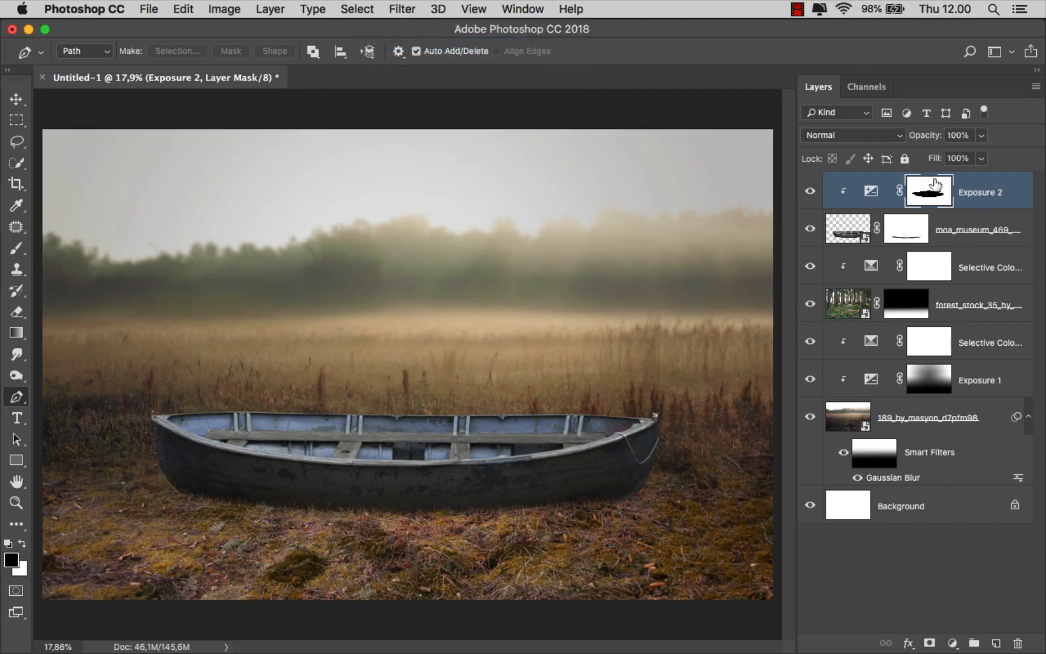
click(974, 189)
key(v)
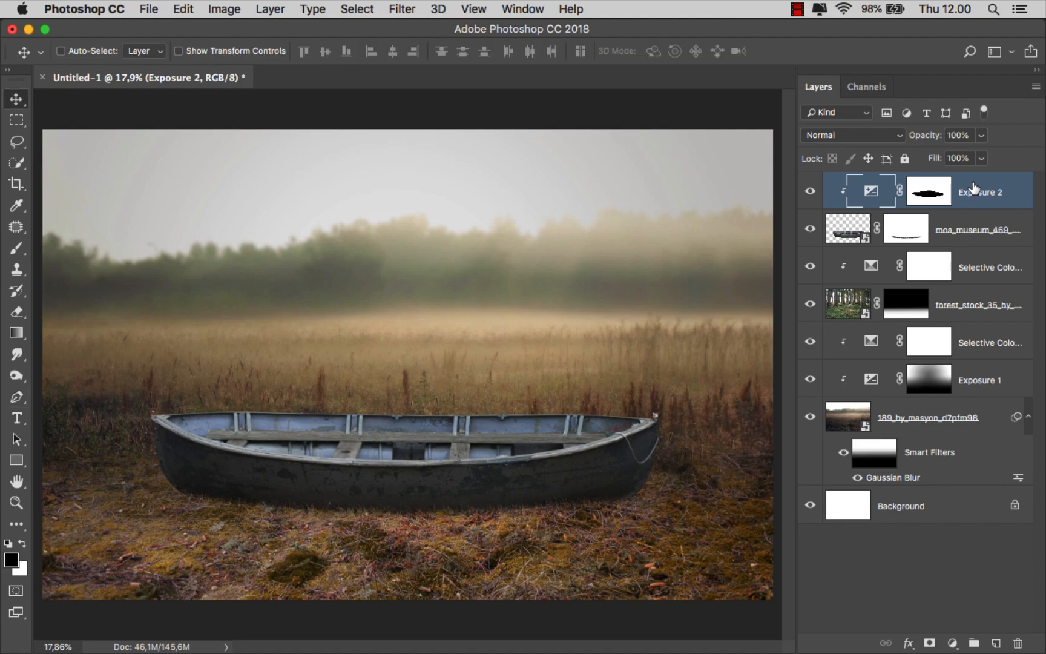
click(811, 192)
click(810, 192)
- Place the ghosts_29 image of the woman on top, scaled to about 142,37% and positioned over the boat at X 2500,00 px, Y 2304,50 px
click(402, 623)
click(448, 115)
drag(448, 115, 426, 418)
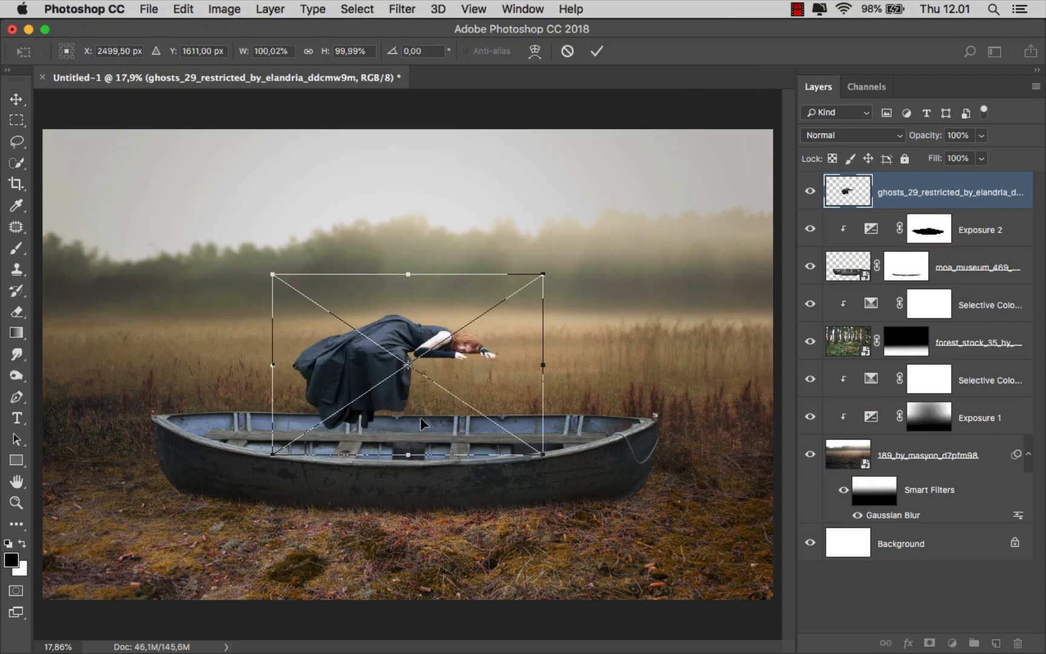
drag(546, 274, 602, 230)
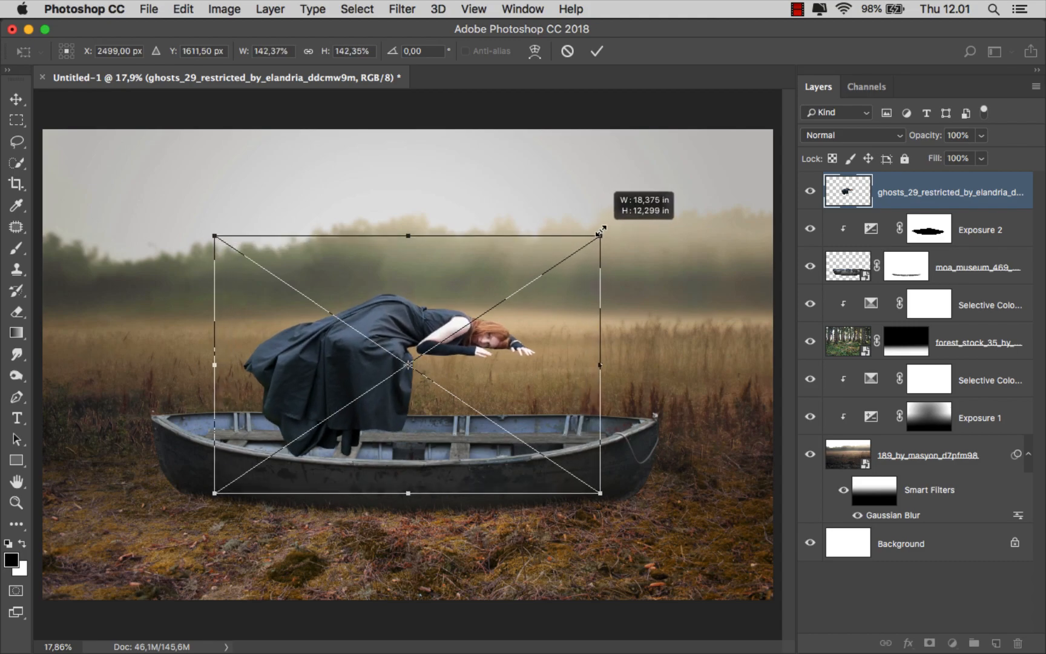
drag(430, 274, 434, 376)
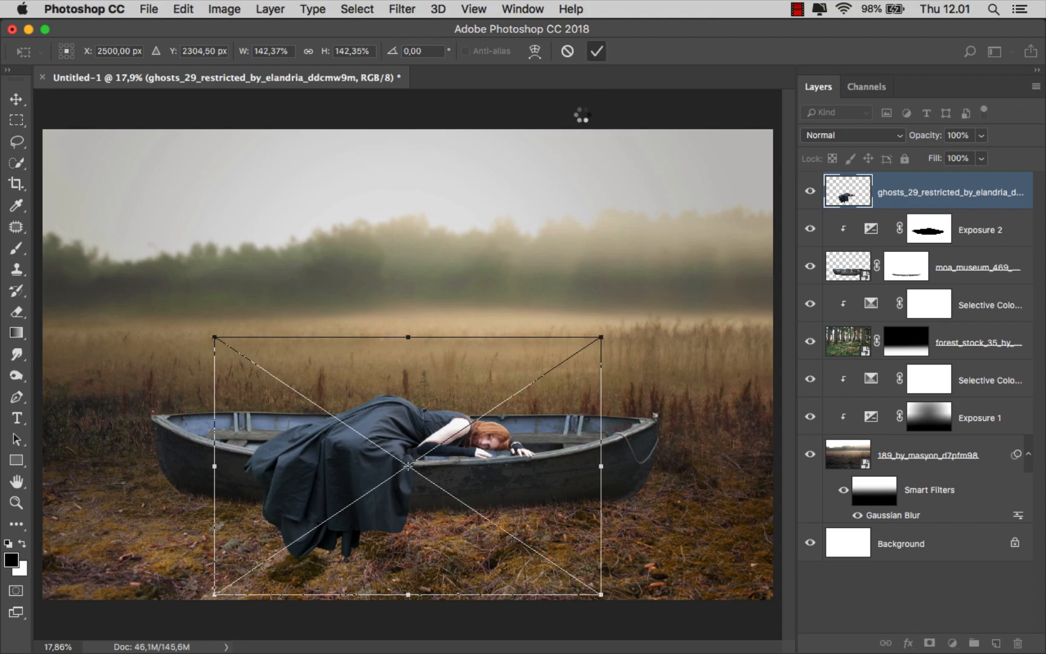
click(597, 51)
- Hide the woman's layer and make the moa_museum_469_boat layer active
scroll(454, 480, up, 5)
scroll(453, 480, down, 3)
scroll(452, 482, down, 2)
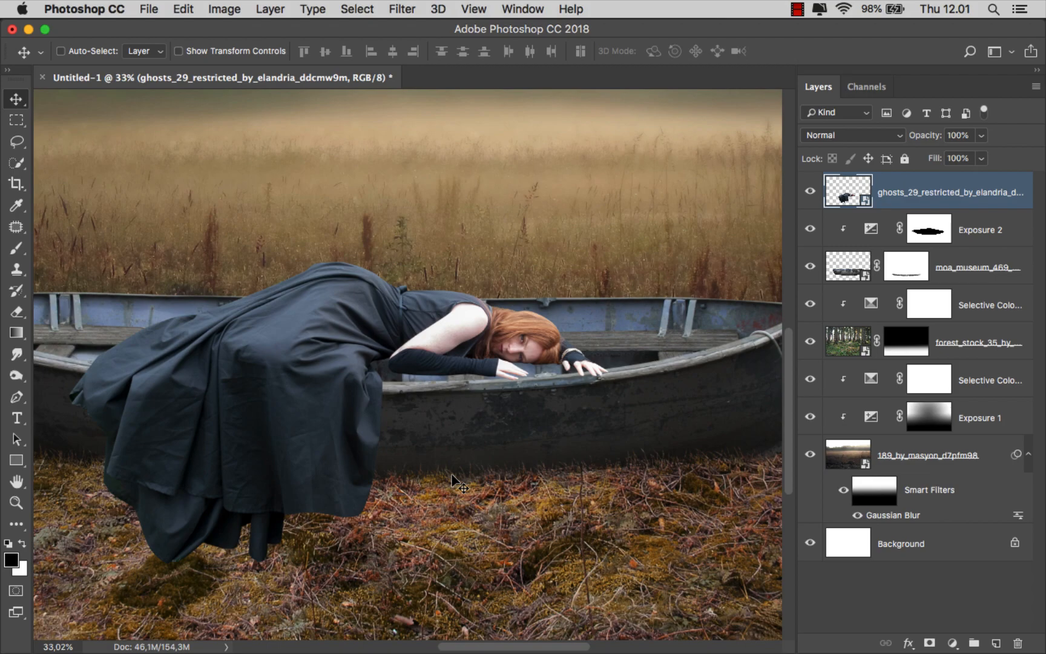
scroll(509, 347, up, 4)
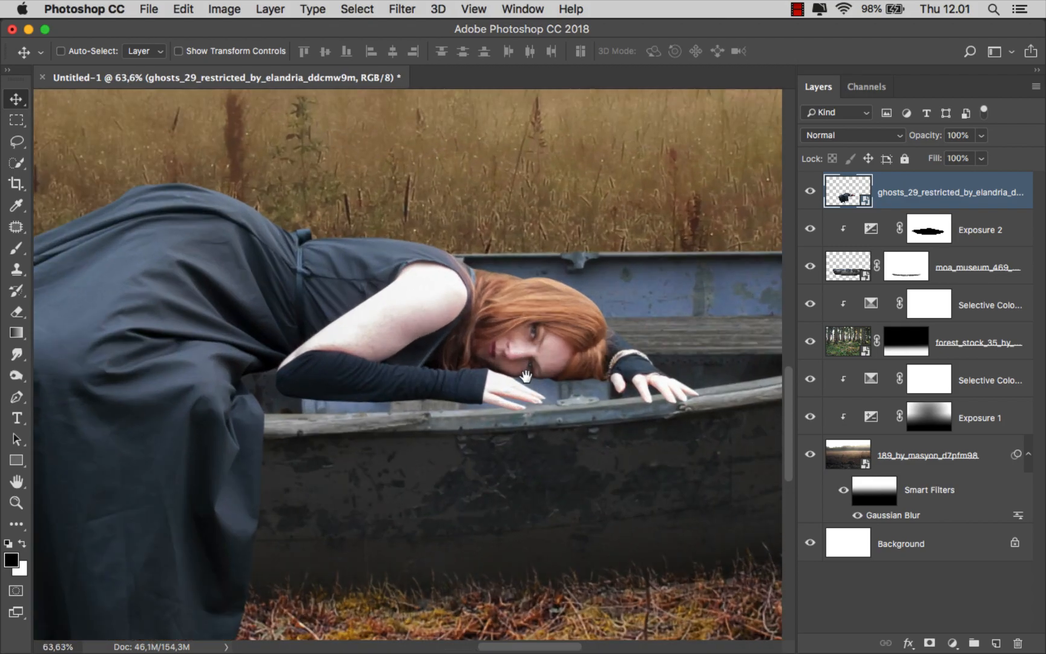
drag(526, 376, 517, 379)
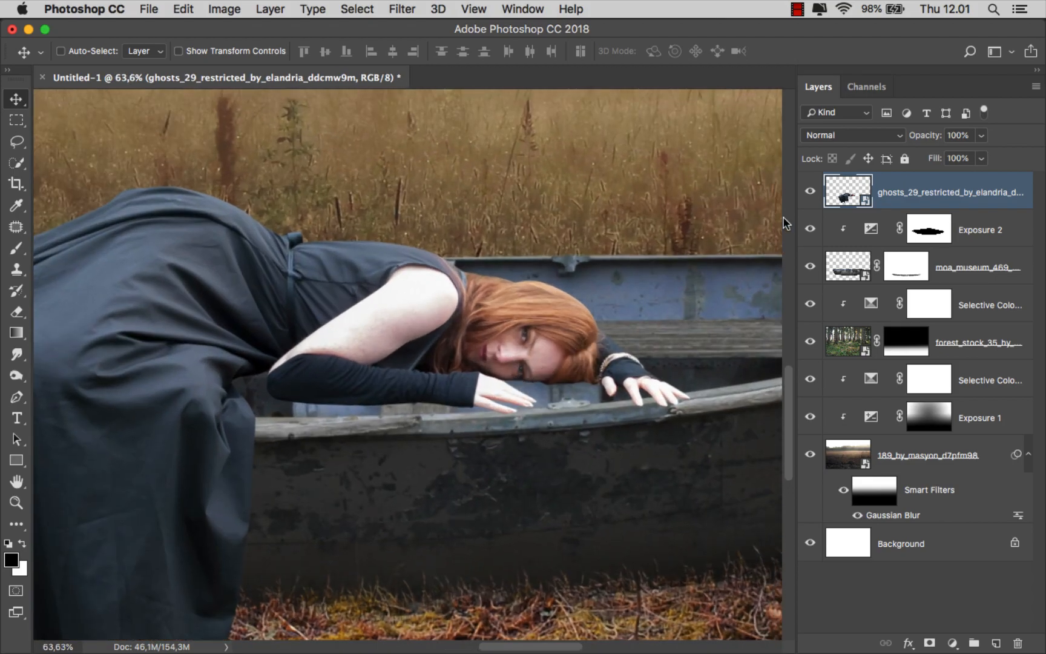
click(810, 193)
drag(648, 277, 613, 282)
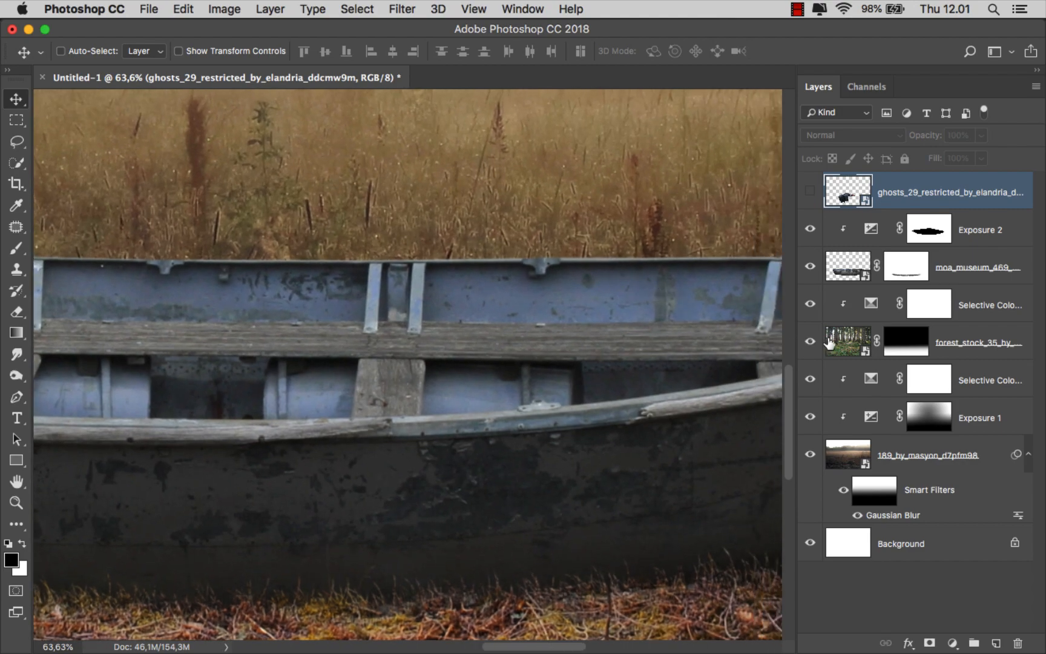
click(960, 273)
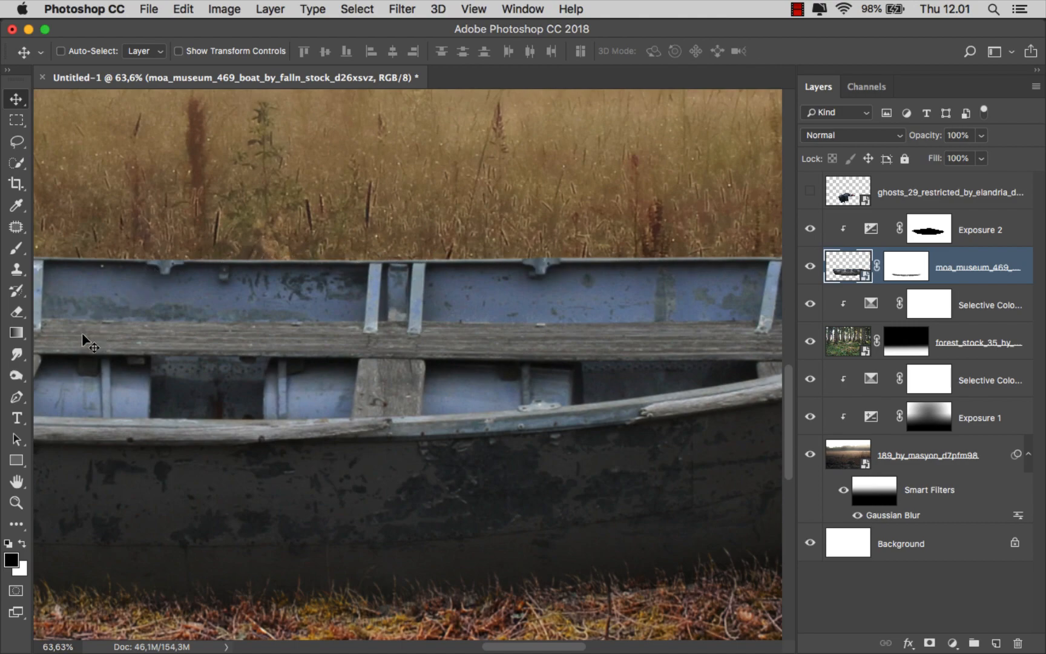
- Trace a closed Pen path around the long seat plank between the two pairs of ribs and convert it to a selection
drag(17, 396, 73, 398)
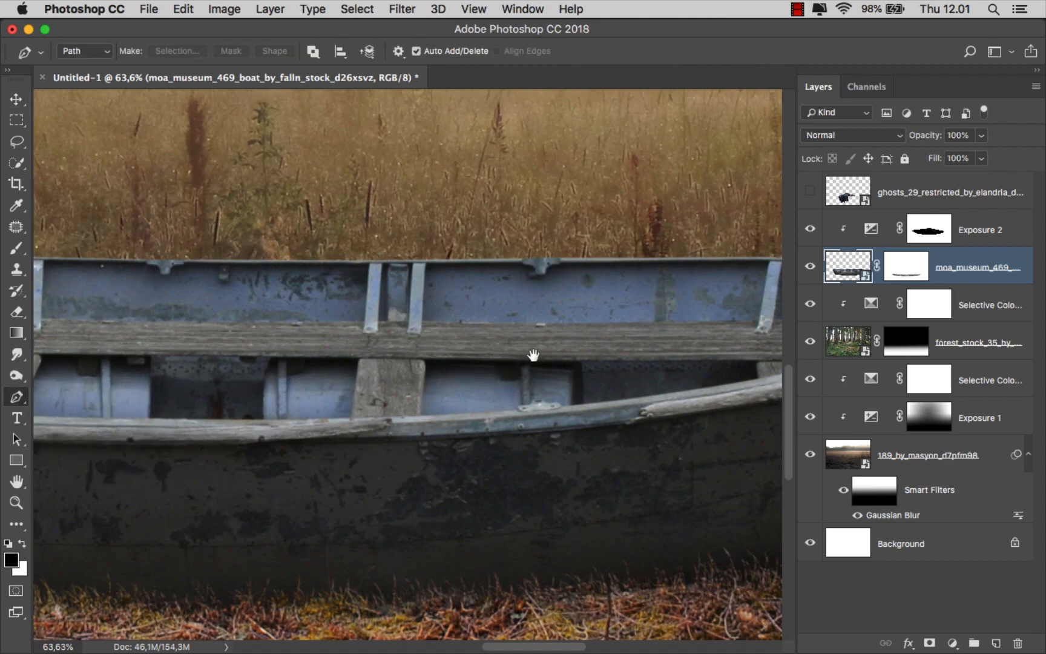
drag(533, 355, 298, 393)
scroll(217, 370, up, 3)
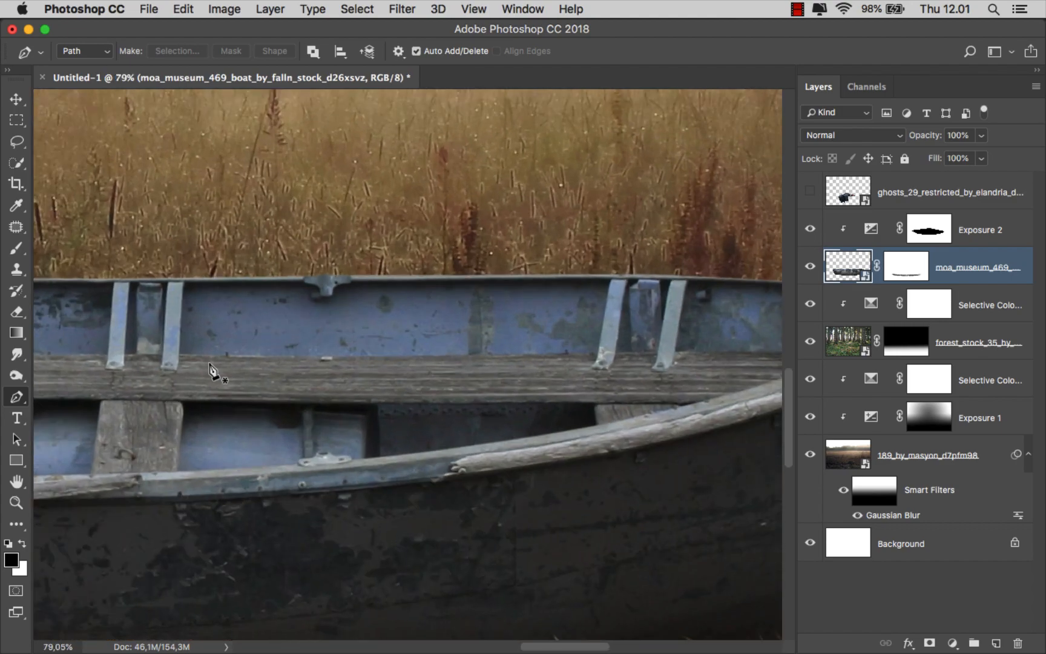
click(188, 356)
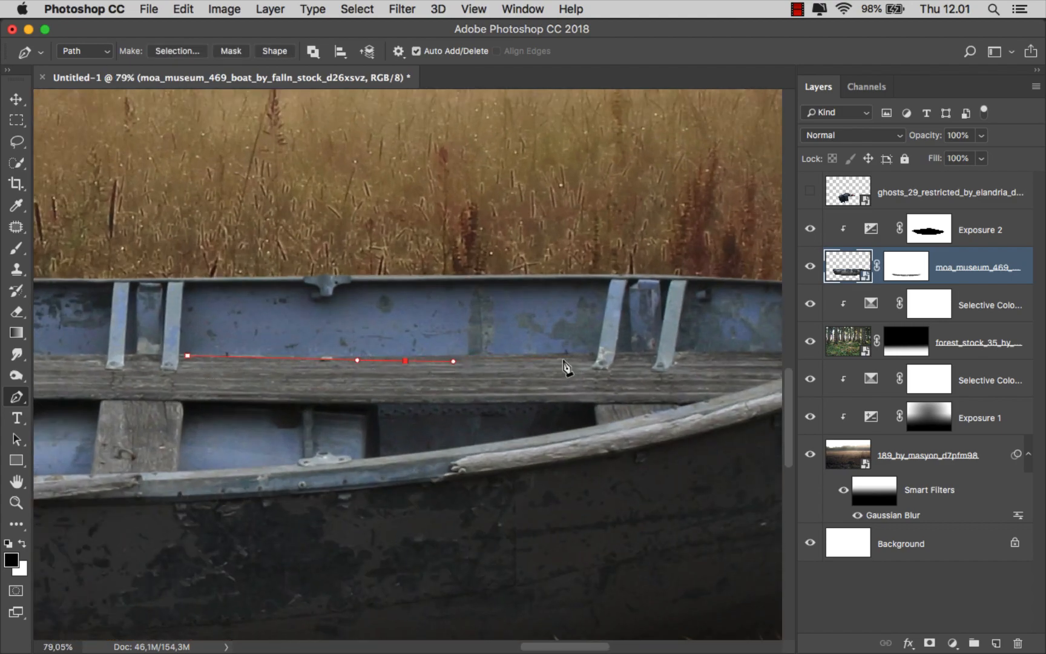
click(585, 360)
click(588, 400)
click(182, 399)
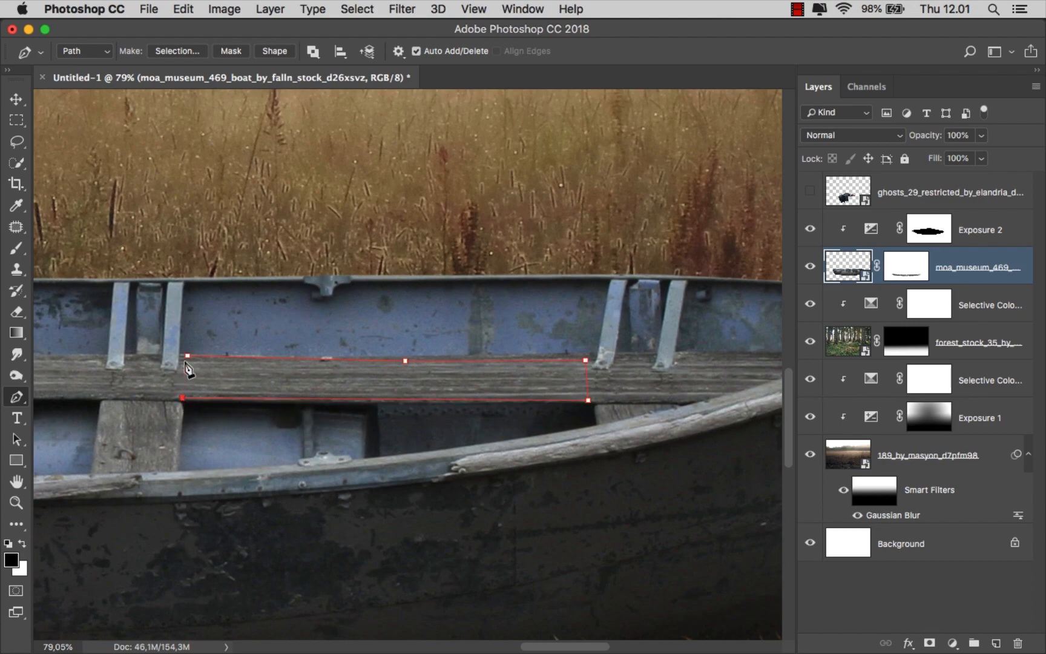
click(186, 358)
right_click(277, 327)
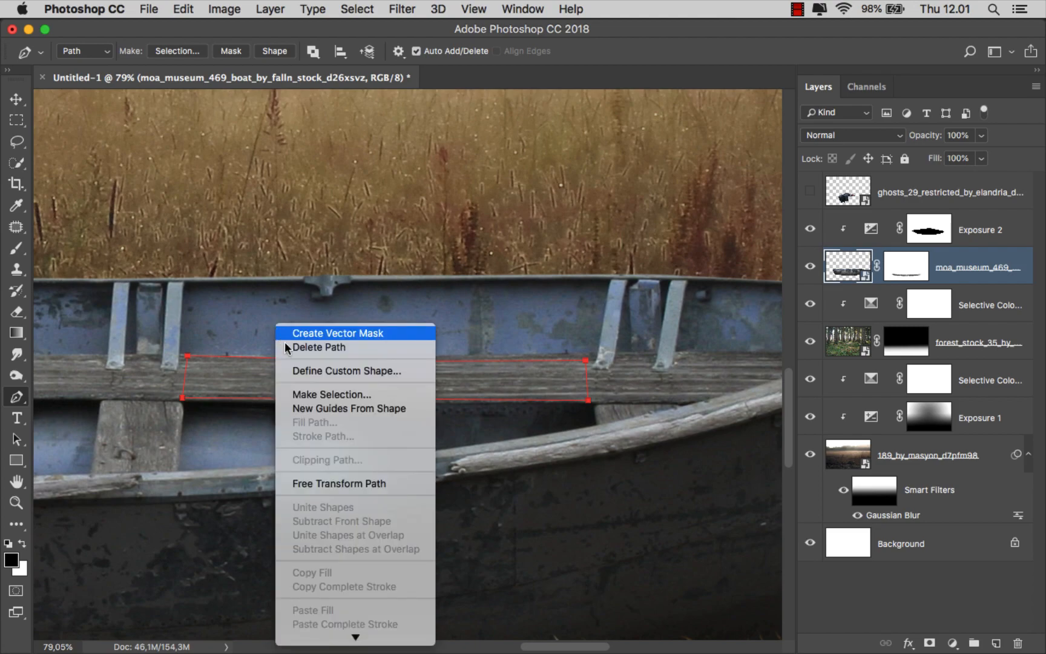
click(303, 395)
click(613, 242)
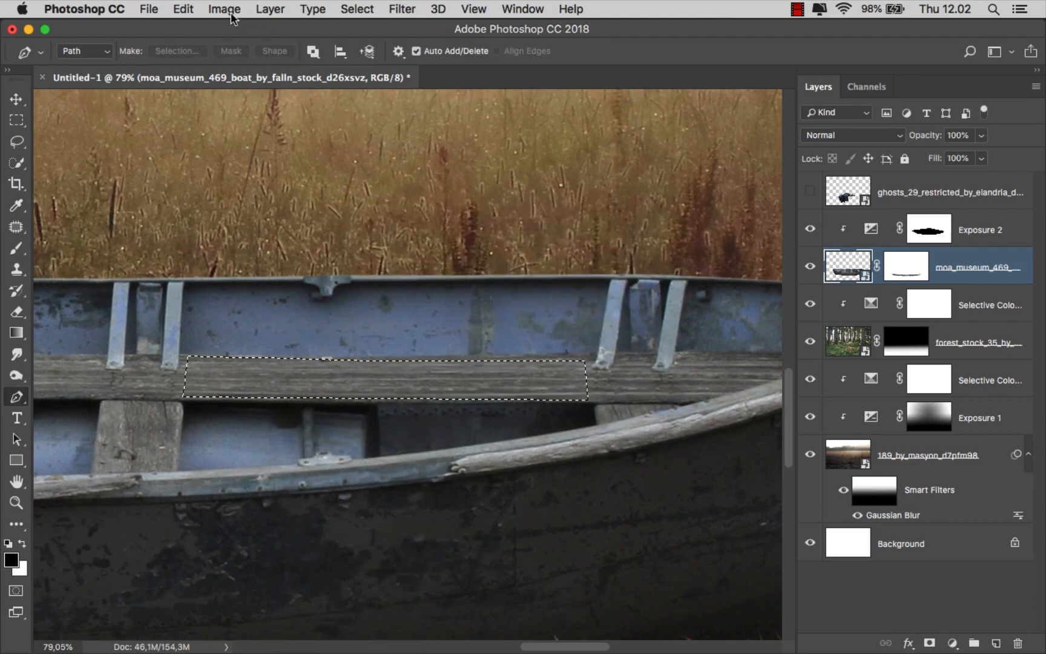
- Copy the selected plank and paste it onto a new layer above Exposure 2, clipped to the boat
click(194, 11)
click(223, 129)
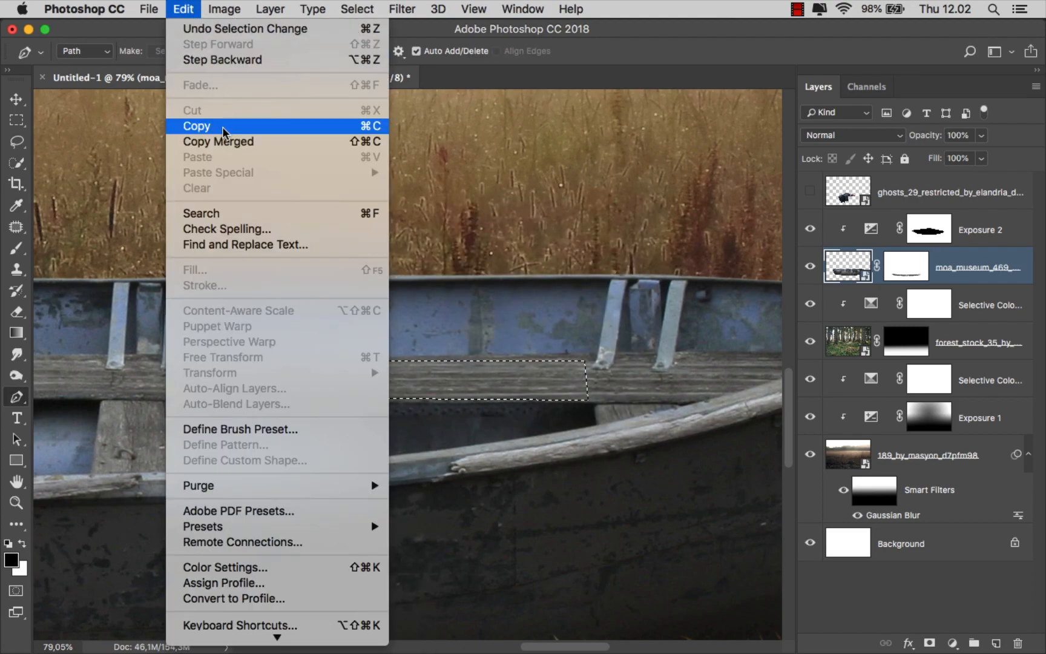
click(967, 236)
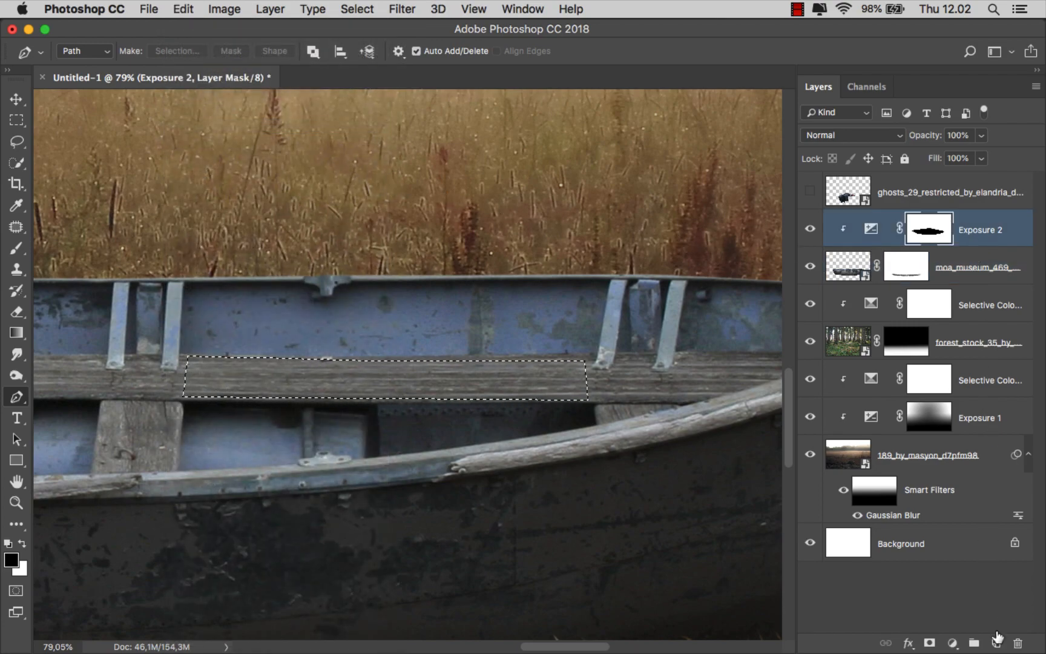
click(996, 643)
right_click(959, 231)
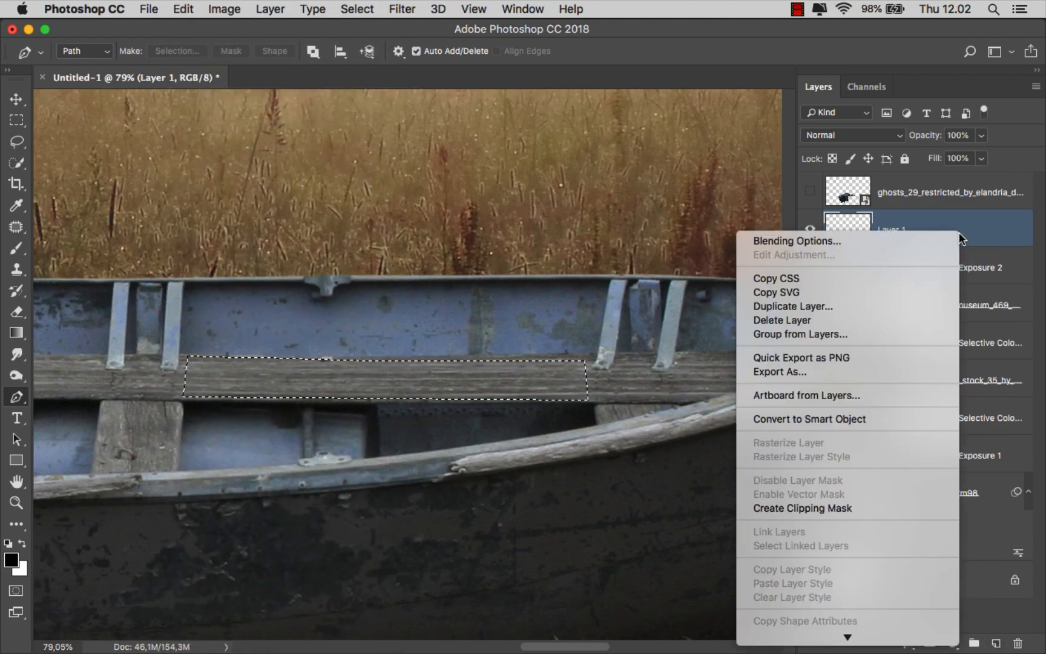
click(821, 508)
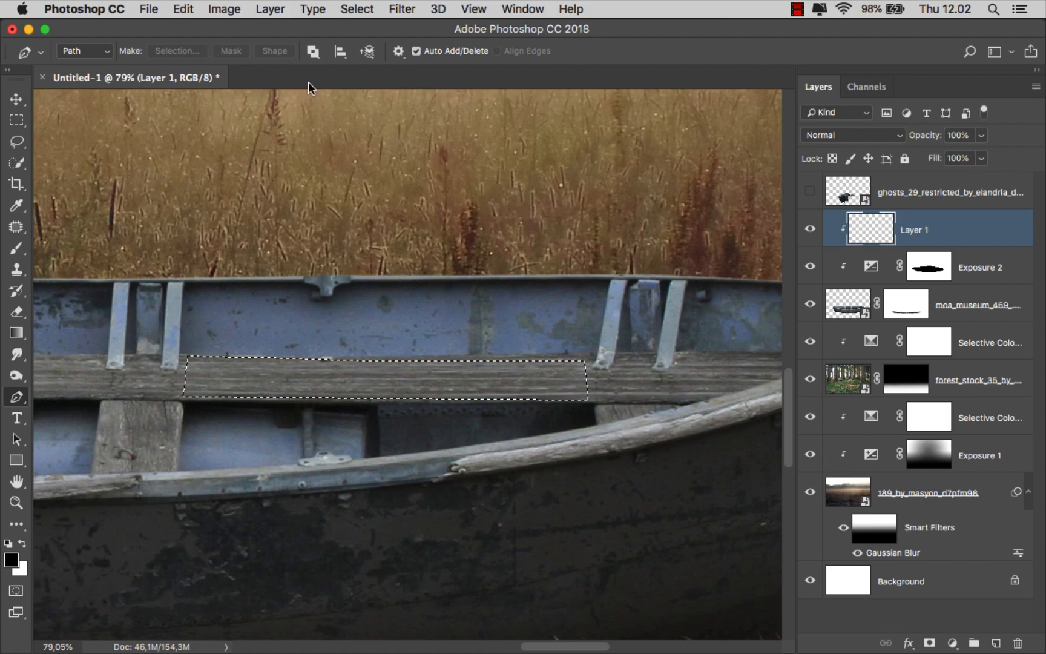
click(182, 9)
click(230, 161)
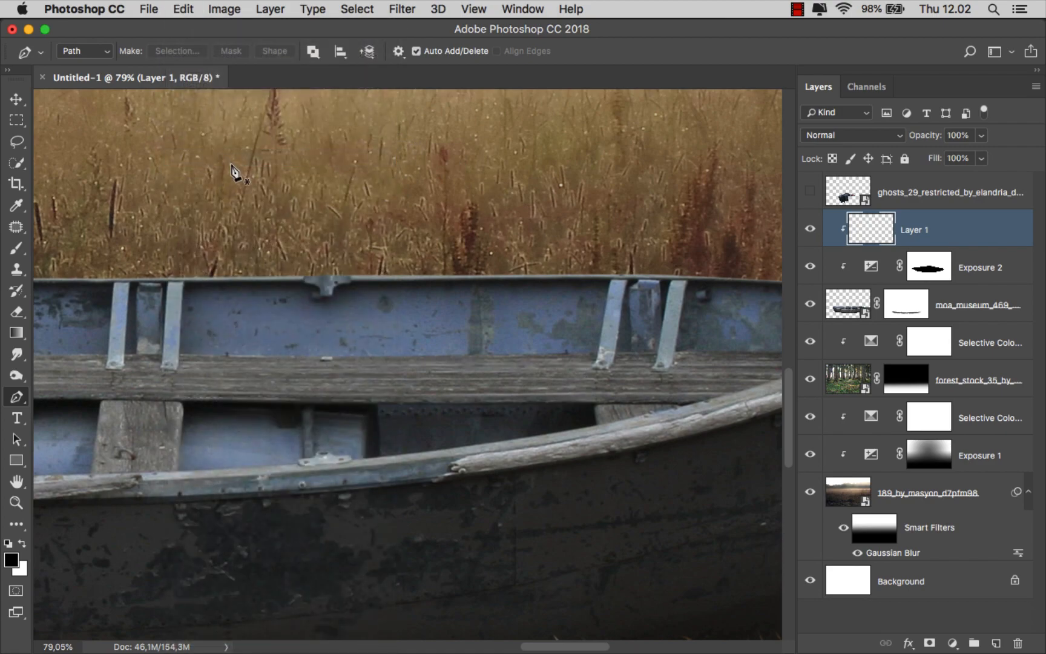
- Move the plank copy down into the gap between the seat and the near rim, and show the woman's layer
click(16, 99)
drag(349, 292, 355, 330)
scroll(585, 459, up, 2)
drag(585, 425, 593, 423)
click(812, 193)
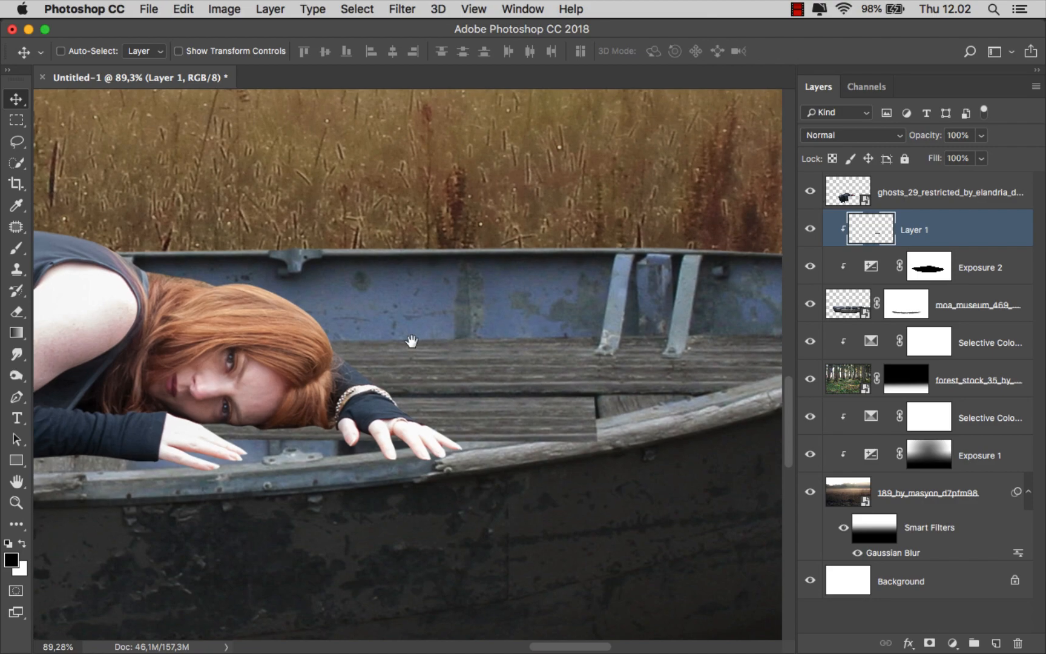
- Compare the area around the woman's head and hands with the plank copy layer hidden and shown
drag(411, 344, 575, 290)
scroll(653, 288, left, 6)
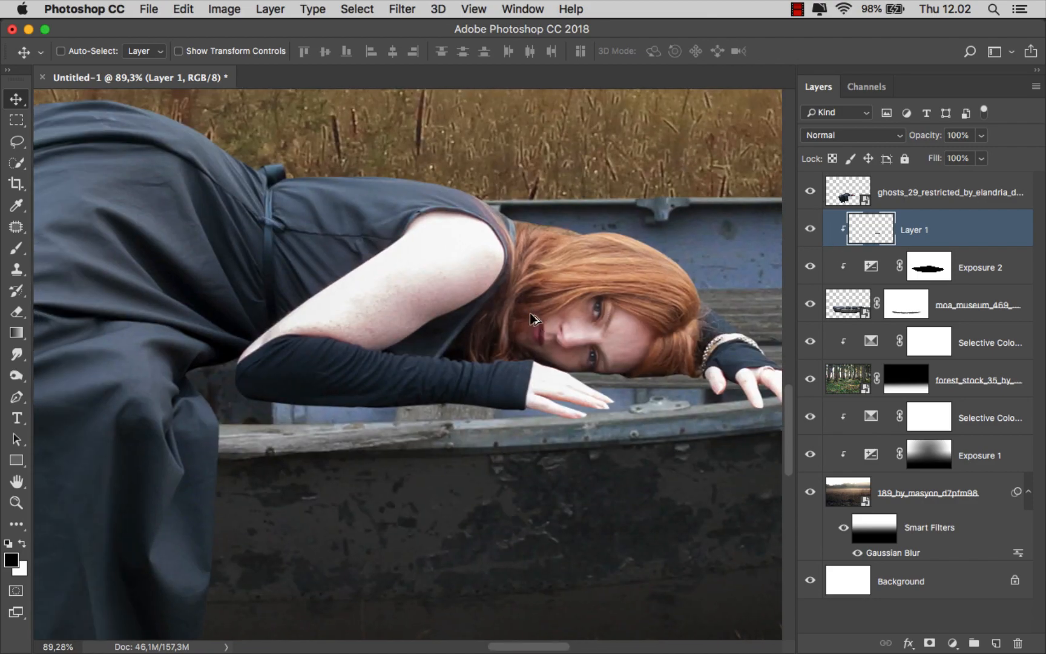
scroll(530, 313, down, 1)
click(809, 228)
click(809, 228)
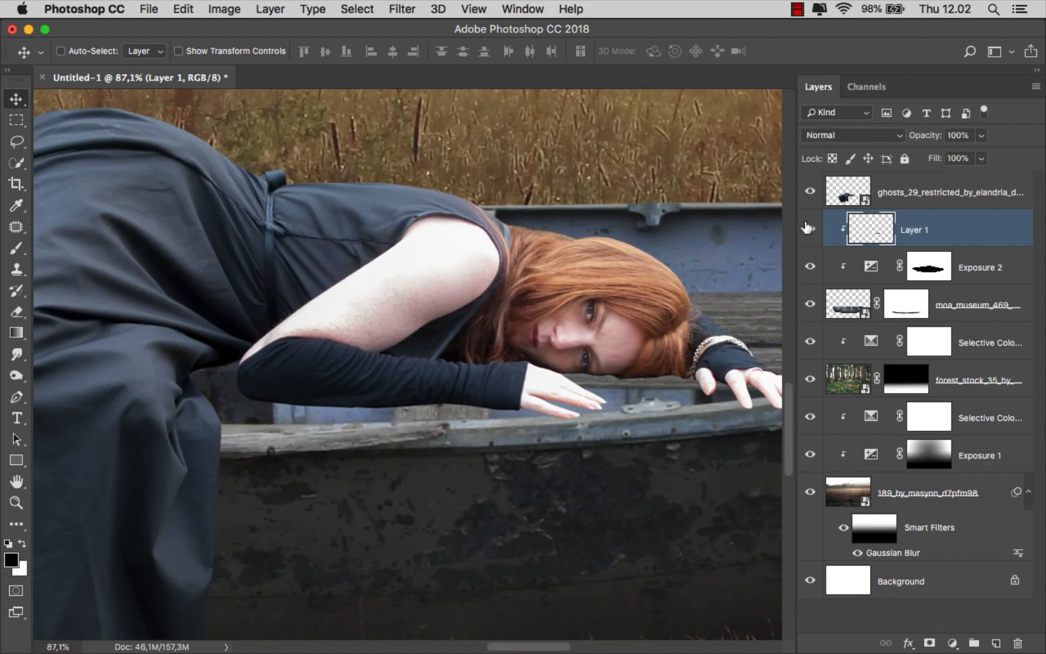
- Reposition the plank copy along the seat's near edge beneath the woman's head and arms, leaving the woman's layer hidden
click(809, 194)
drag(551, 346, 250, 337)
click(811, 190)
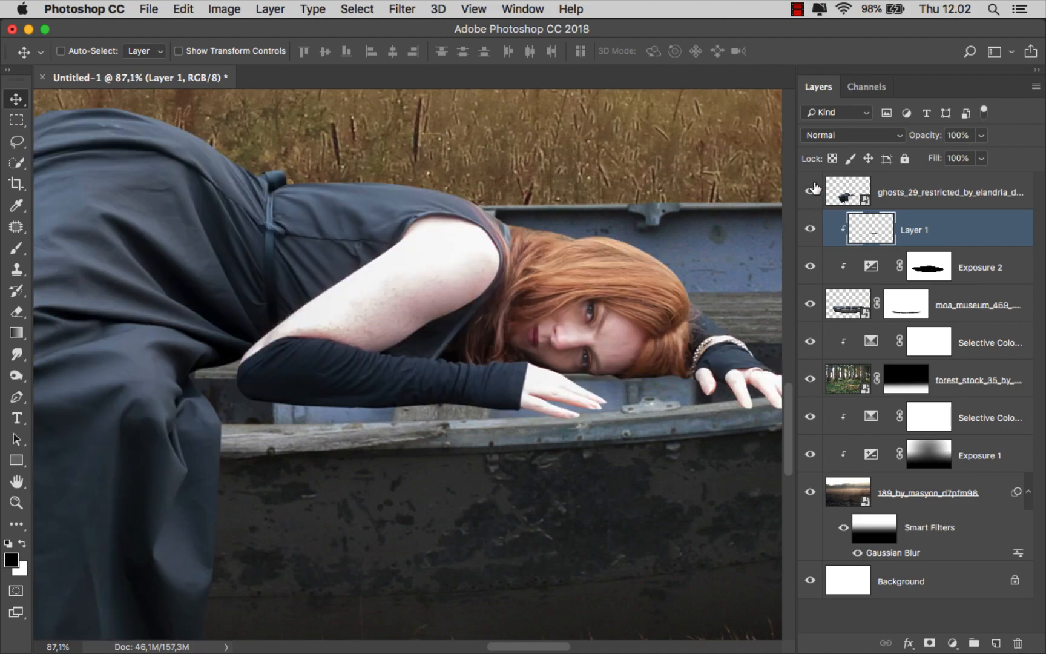
drag(312, 358, 298, 358)
scroll(305, 357, down, 4)
scroll(363, 363, up, 2)
scroll(363, 363, right, 2)
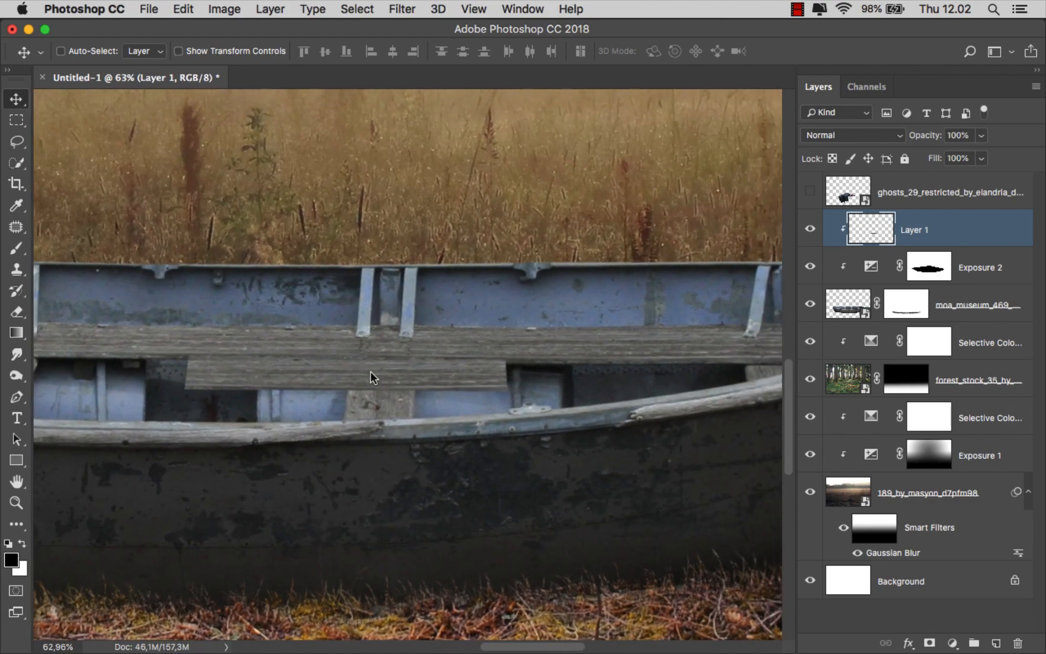
- Release the clipping mask on the Layer 1 plank copy
right_click(950, 233)
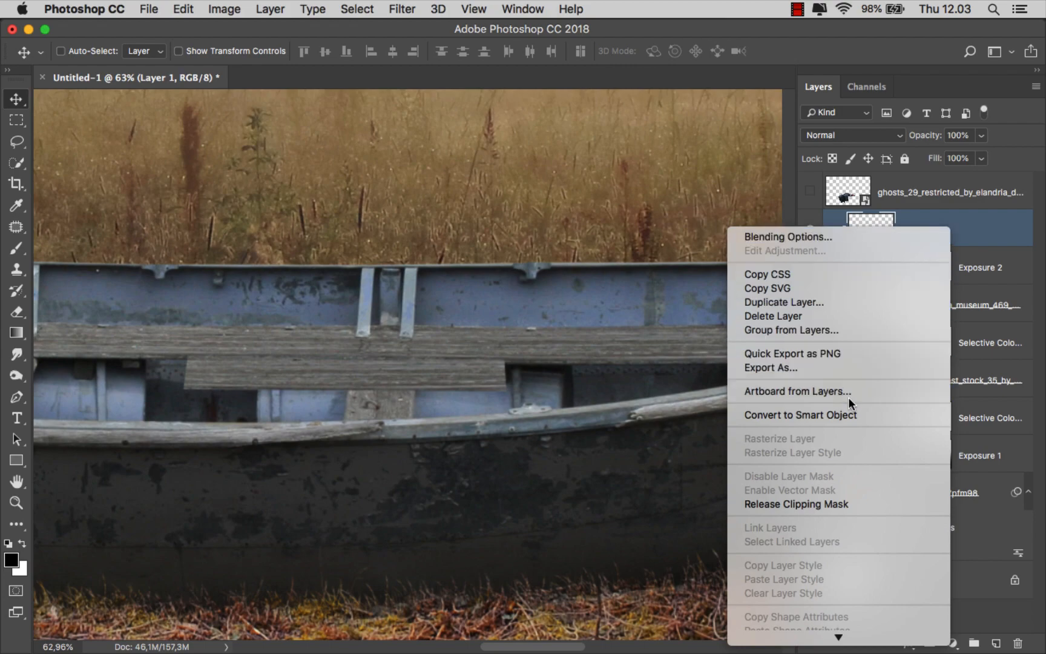
click(953, 222)
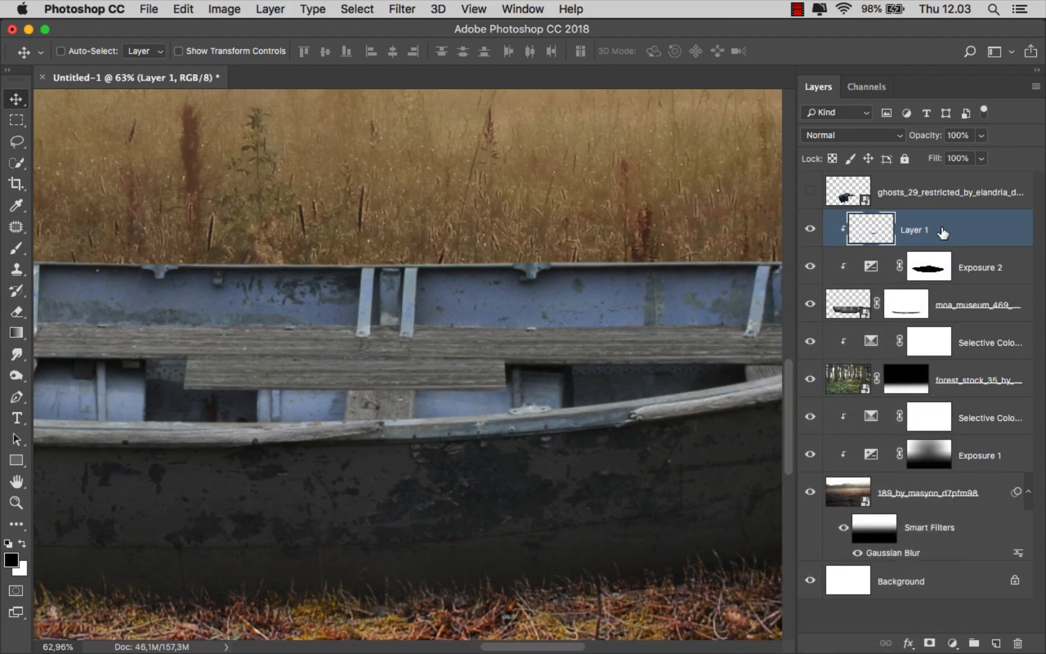
right_click(941, 231)
click(787, 501)
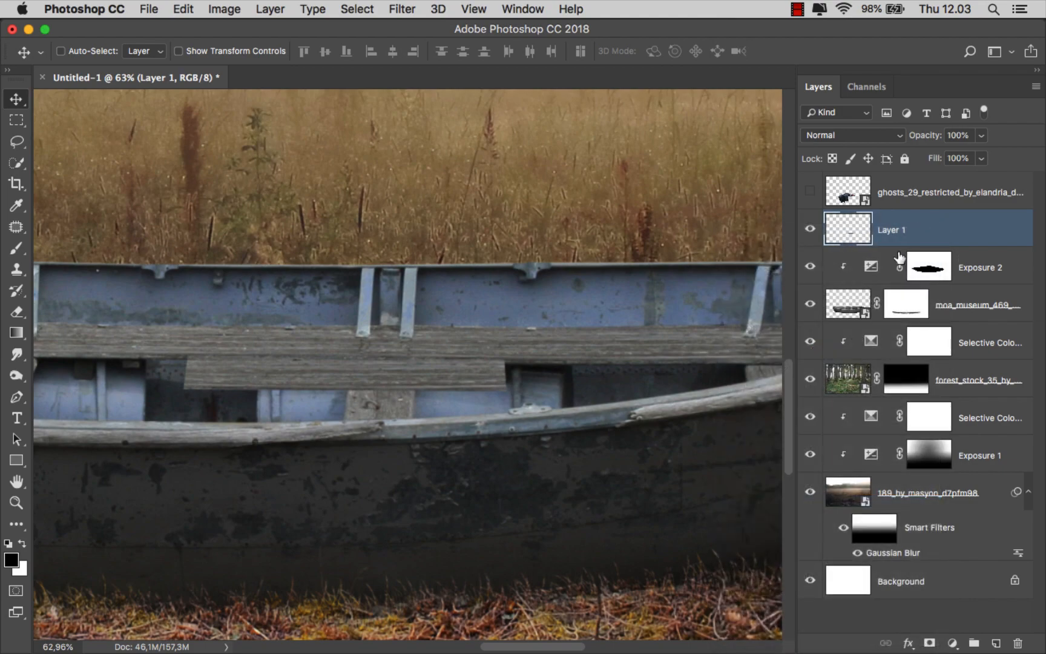
- Duplicate the plank layer and move the duplicate directly below the first plank, down to the near rim
key(super+j)
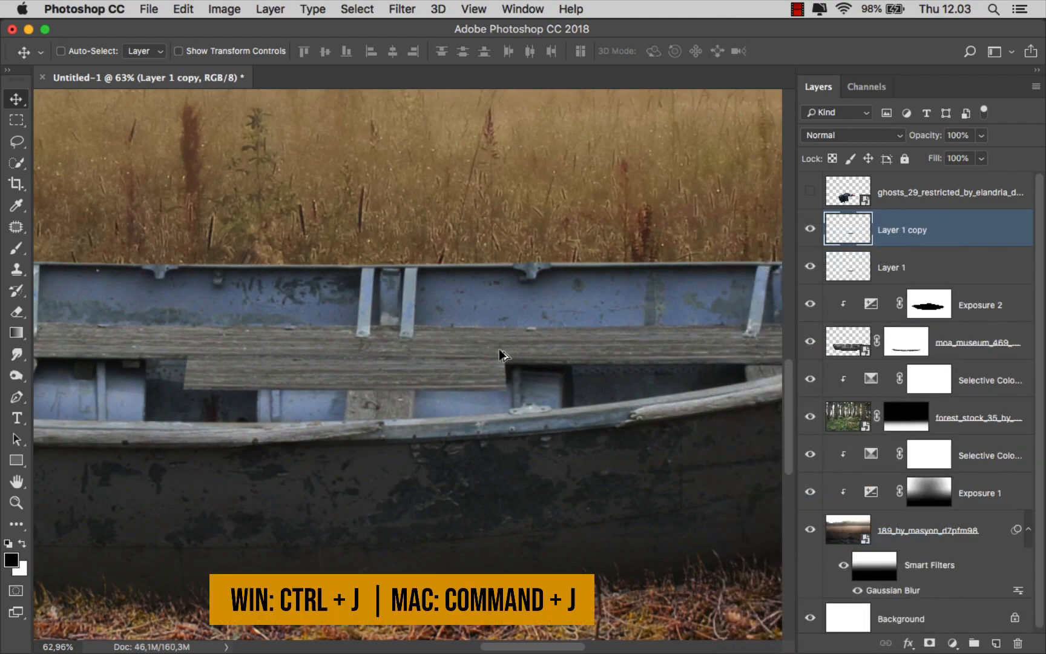
scroll(385, 365, up, 2)
drag(341, 354, 340, 390)
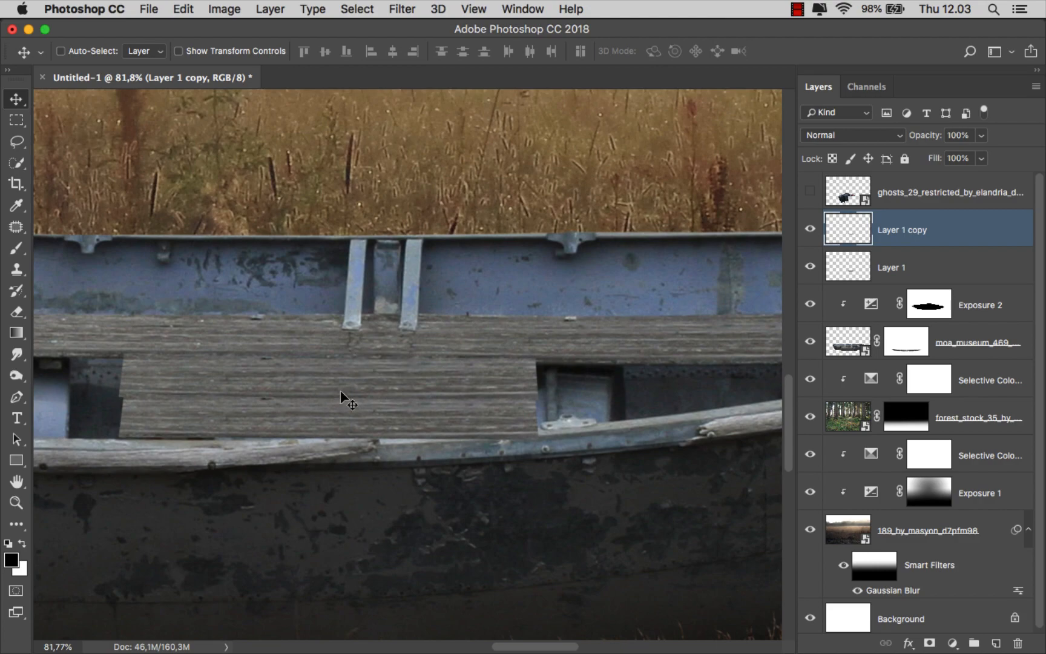
scroll(518, 340, down, 3)
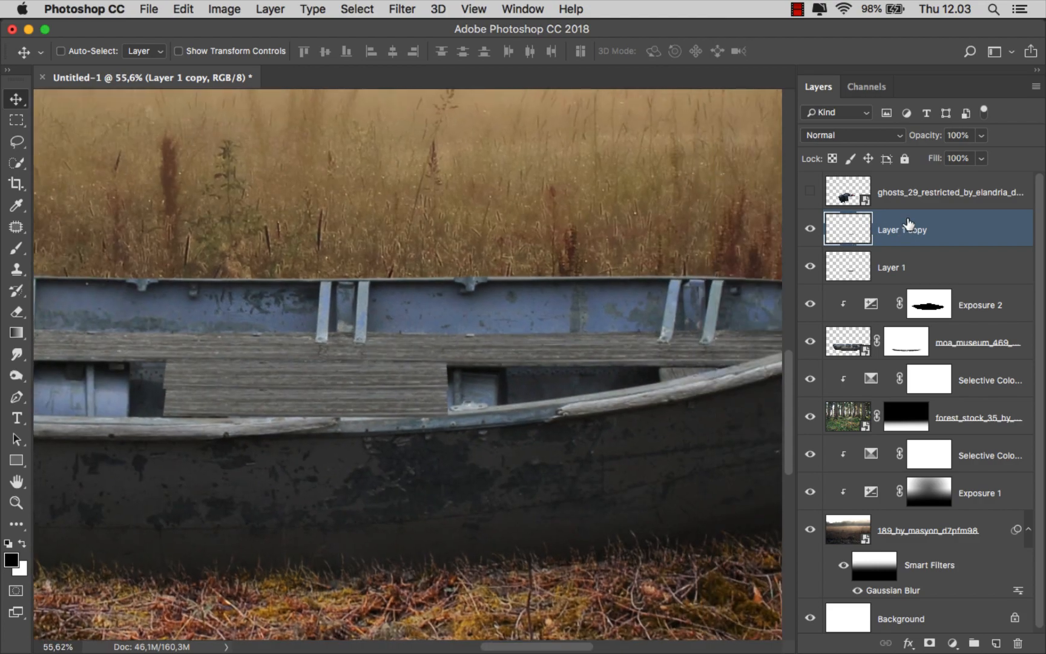
- Add another plank duplicate extending the seat toward the bow and stack its layer beneath Layer 1
drag(549, 322, 667, 308)
scroll(641, 329, up, 3)
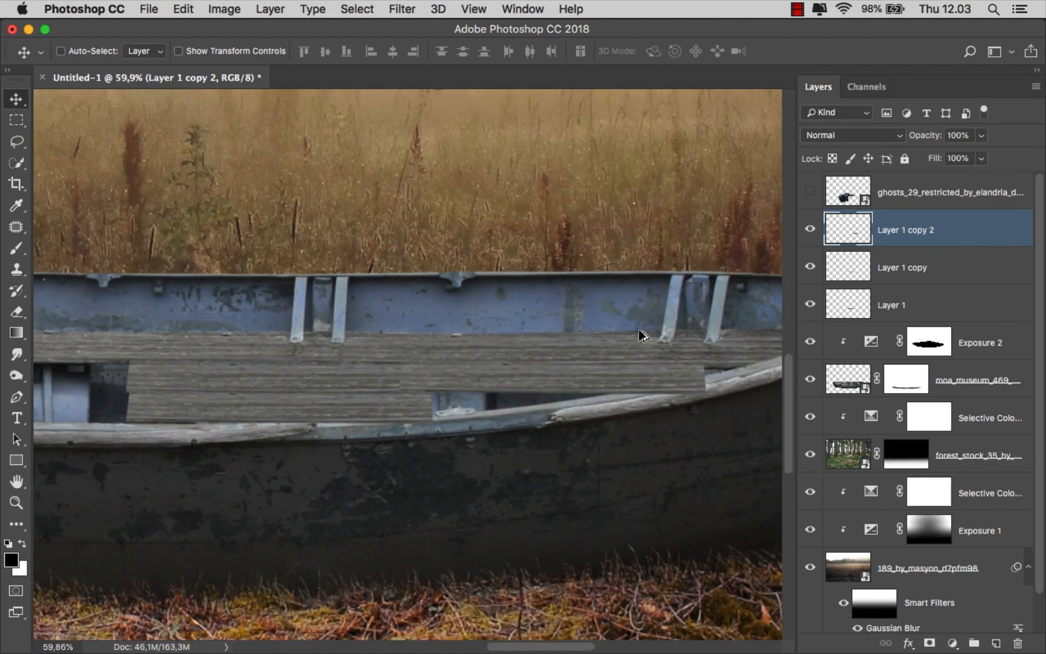
drag(621, 344, 634, 348)
drag(896, 239, 897, 303)
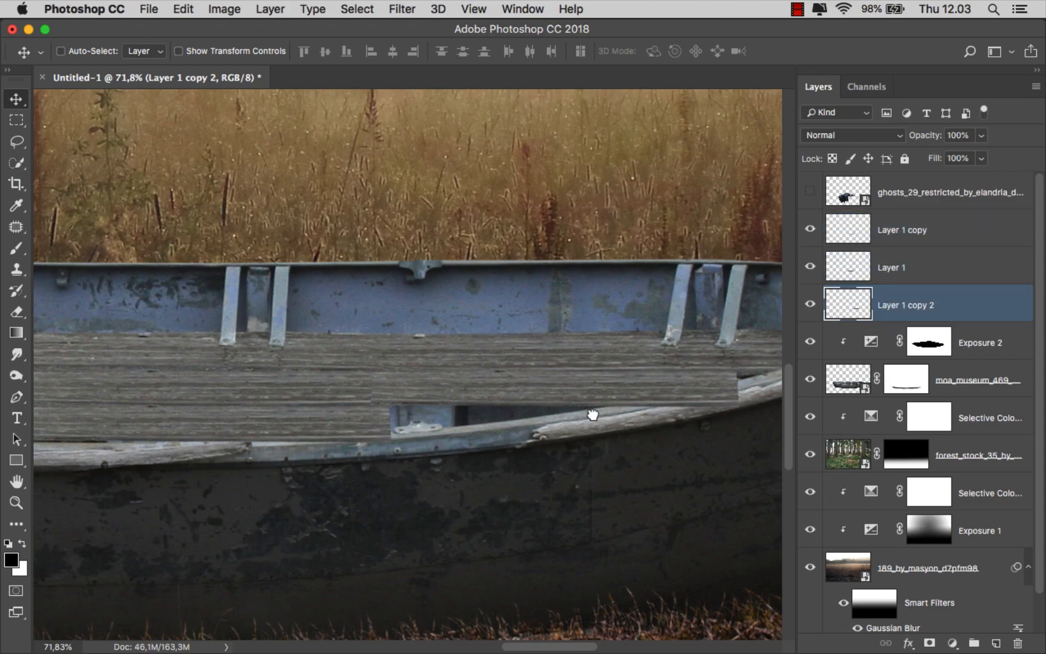
- Duplicate the bow-side plank and move the lower duplicate down over the remaining gap beside the near rim
scroll(549, 402, up, 4)
scroll(535, 393, right, 3)
scroll(444, 378, down, 2)
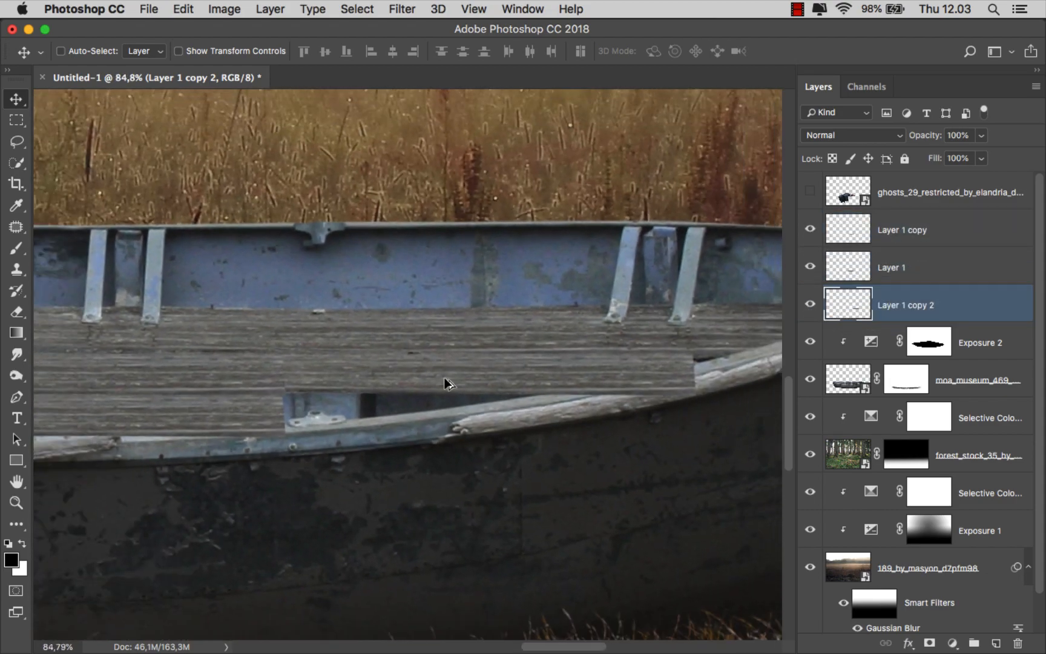
key(super+j)
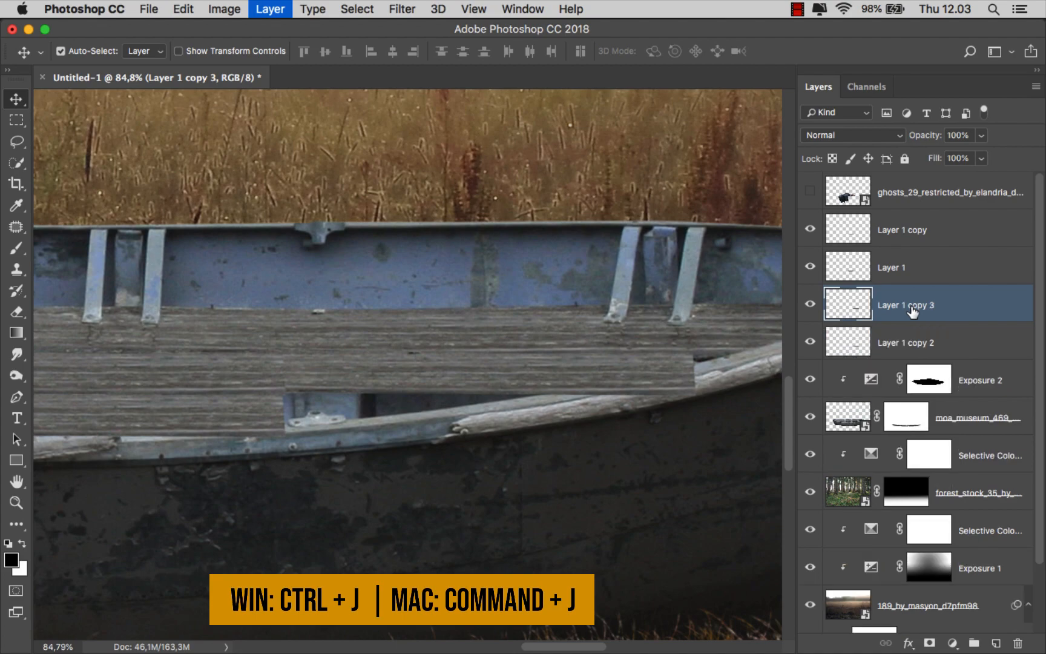
click(896, 342)
drag(385, 374, 352, 413)
scroll(392, 369, down, 2)
scroll(392, 370, down, 3)
scroll(491, 355, up, 1)
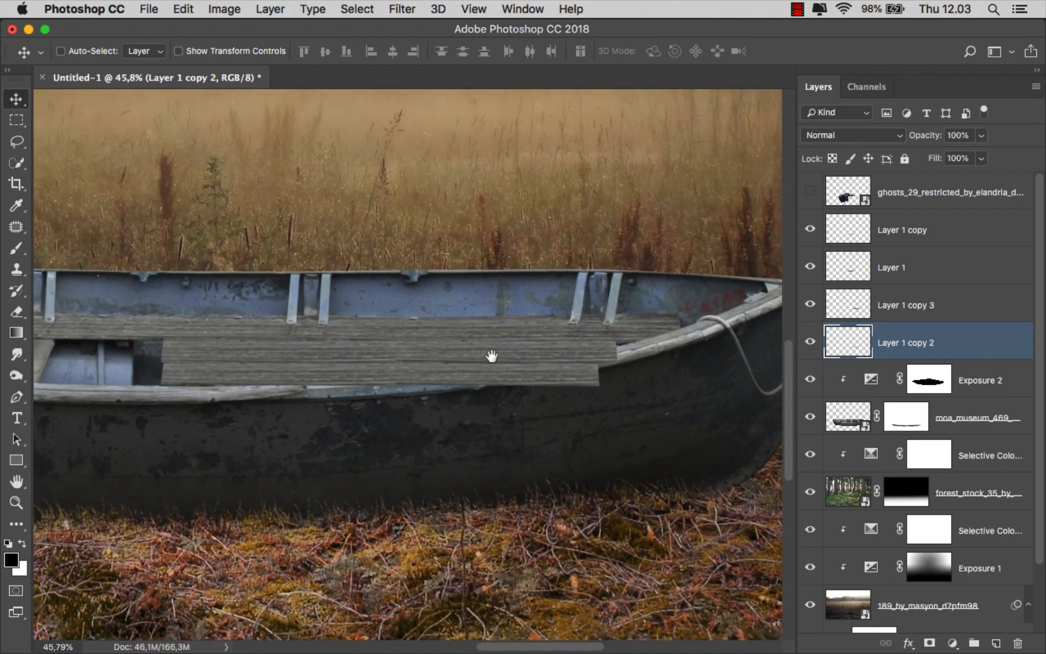
- Merge the four plank layers into one and compare the boat with the merged layer hidden and shown
shift+click(942, 231)
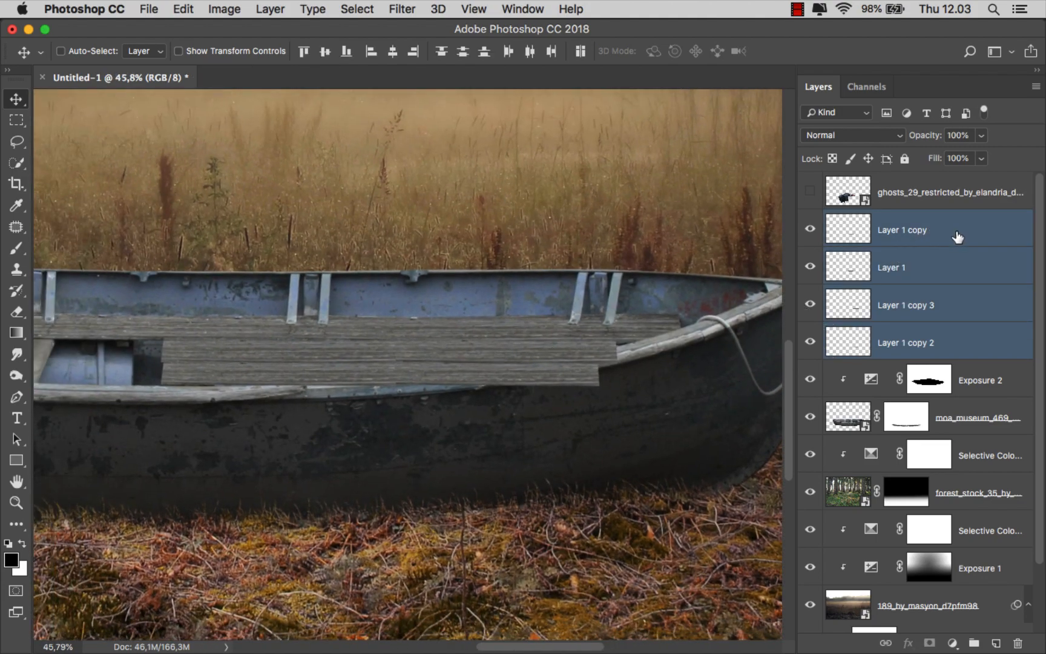
key(super+e)
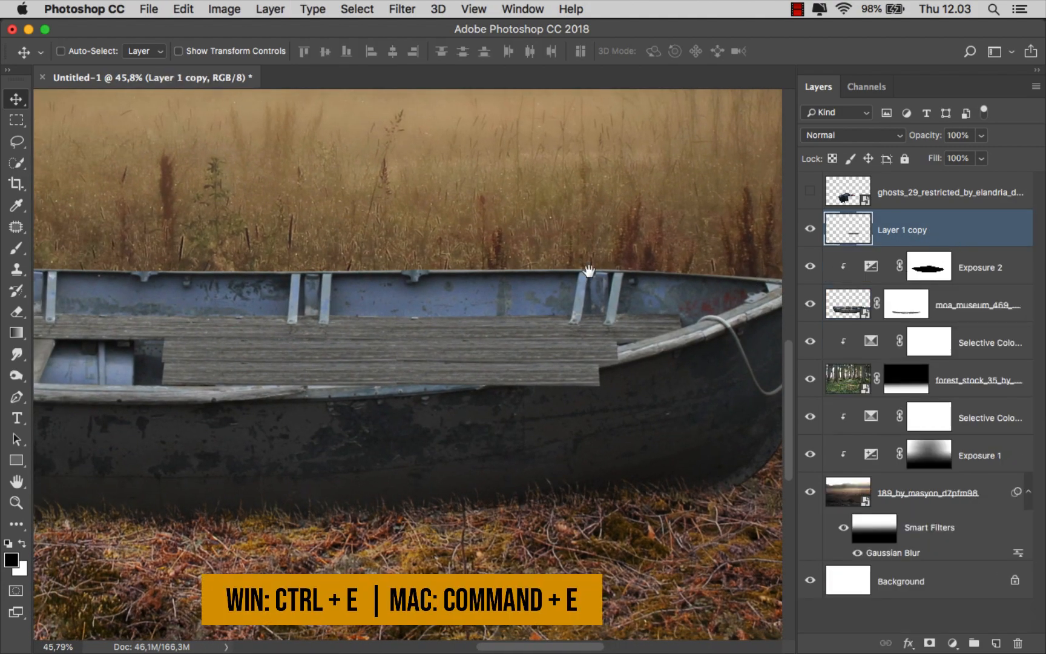
click(810, 229)
click(810, 229)
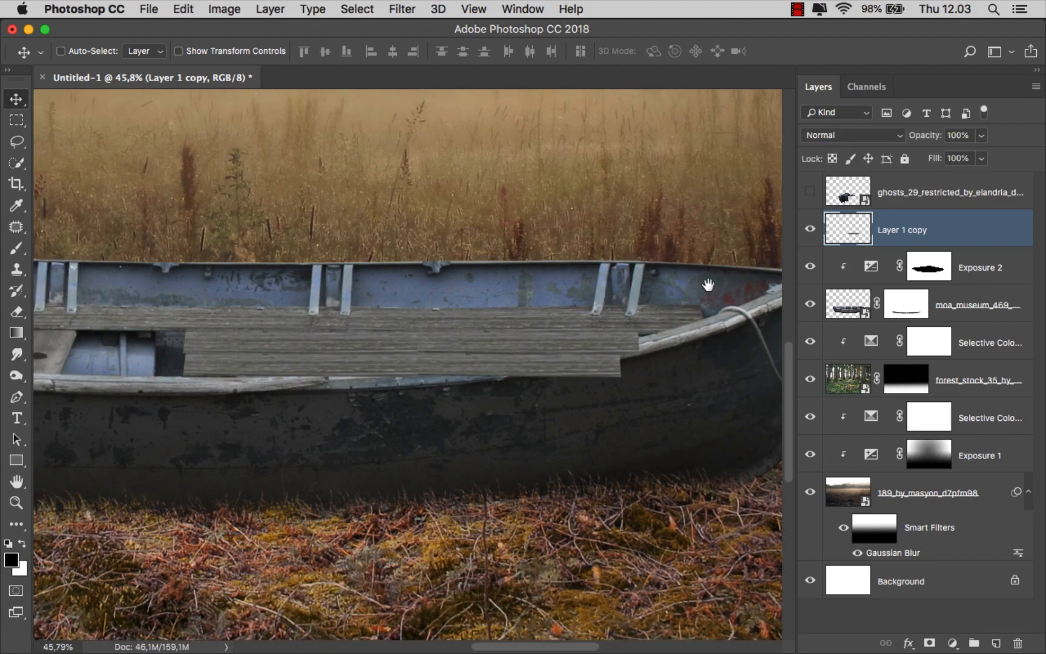
- Show the woman's layer and add a white layer mask to the merged plank layer
scroll(745, 261, down, 2)
scroll(744, 261, left, 2)
click(810, 192)
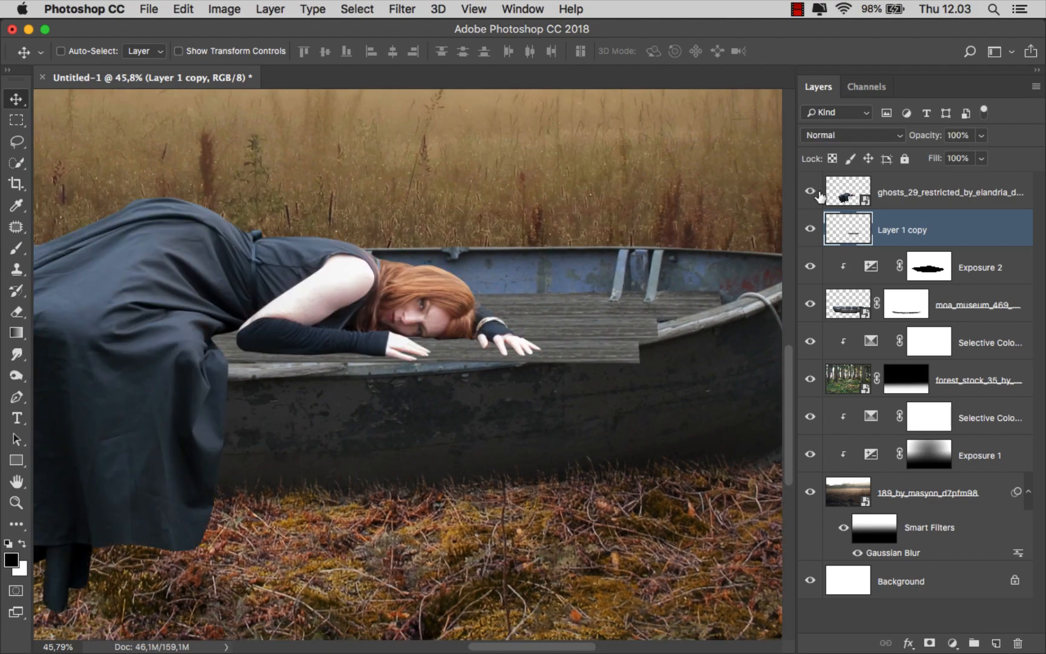
click(929, 643)
- Set up a round brush of 38 px with reduced hardness for painting on the plank layer's mask
scroll(648, 380, up, 5)
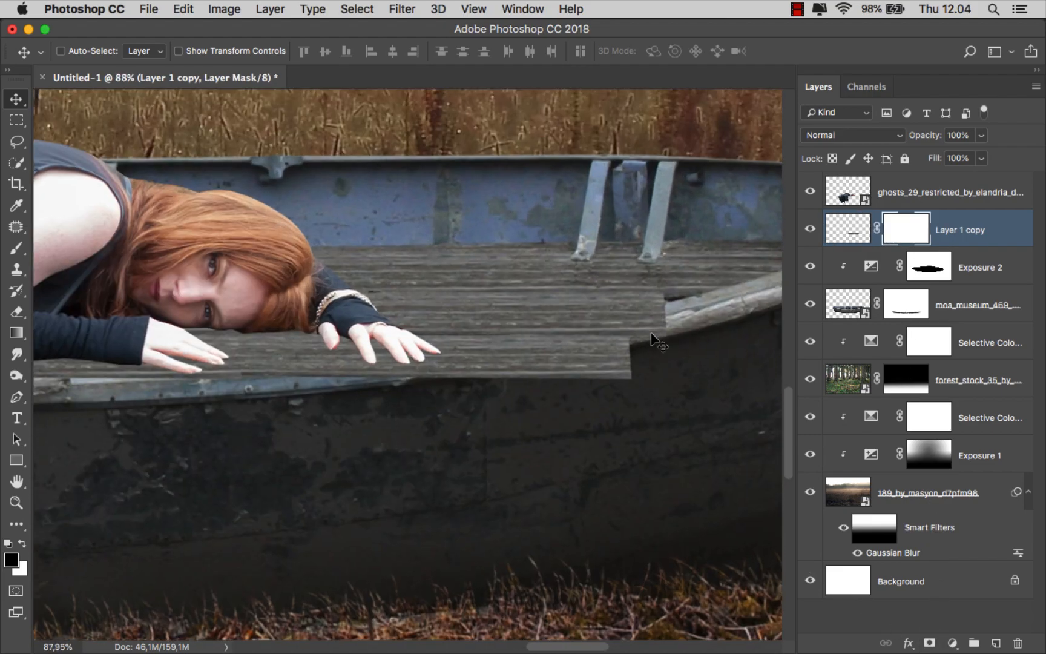
click(17, 248)
right_click(440, 229)
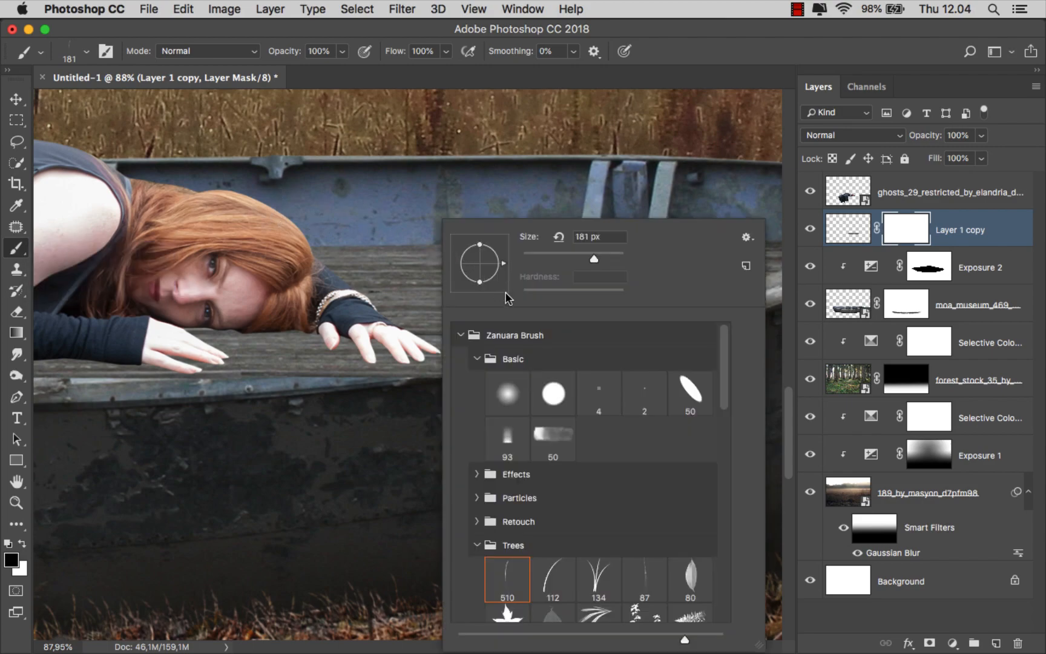
click(577, 290)
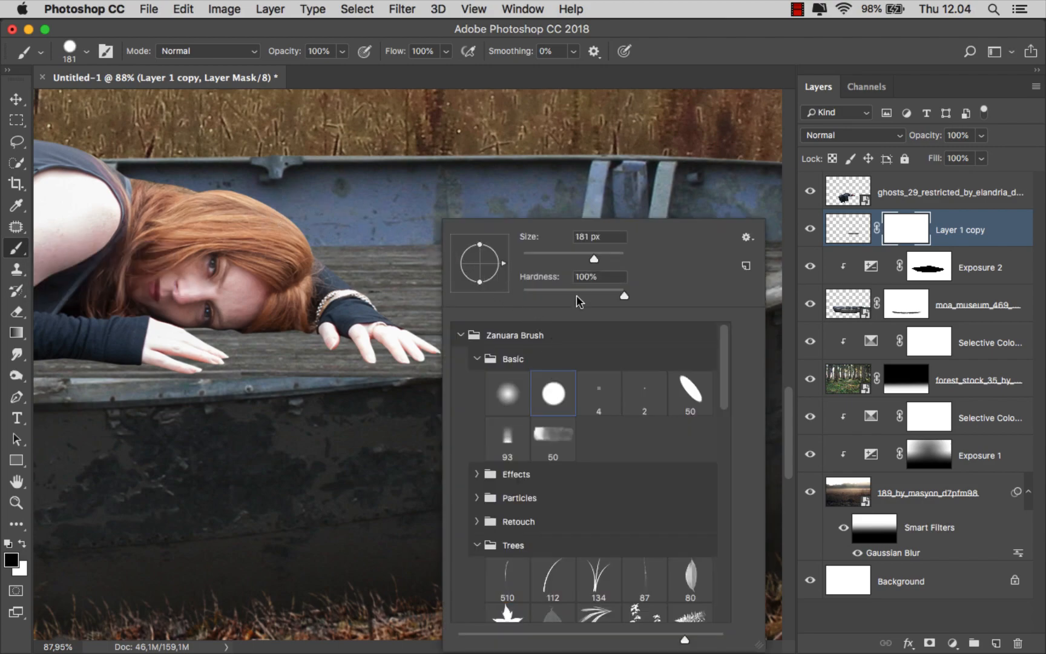
click(560, 253)
drag(404, 278, 375, 279)
scroll(676, 301, up, 1)
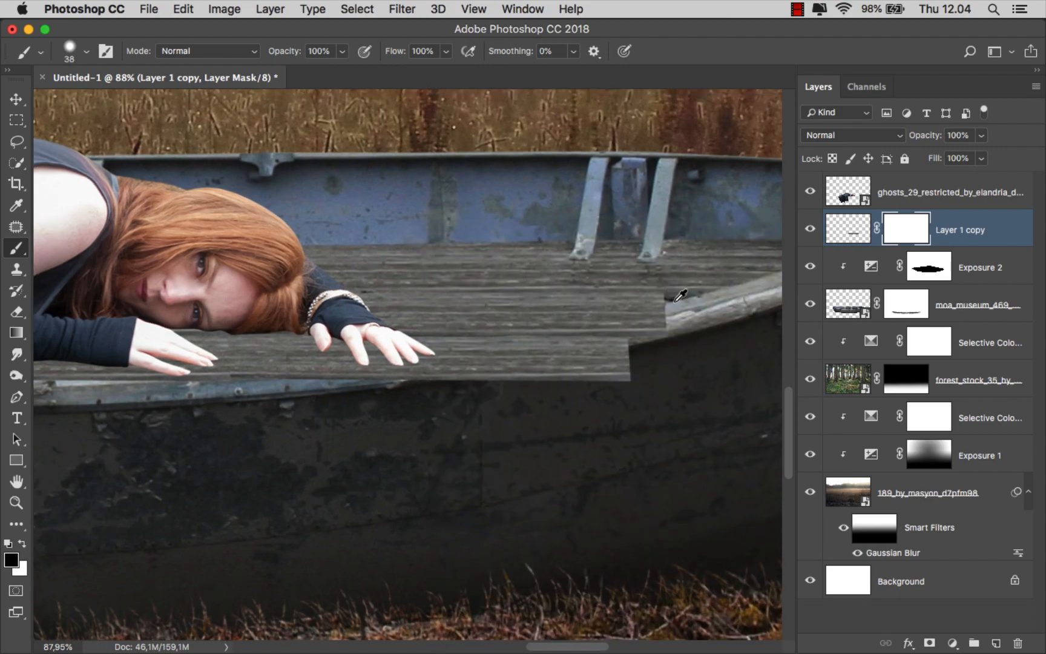
- Paint black on the plank layer's mask along the near rim to hide the planks overlapping the rim and hull
scroll(680, 295, up, 1)
mouse_move(672, 312)
mouse_down()
mouse_move(581, 346)
mouse_move(391, 379)
mouse_up()
mouse_move(596, 368)
mouse_down()
mouse_move(666, 372)
mouse_move(567, 353)
mouse_up()
drag(664, 316, 207, 392)
drag(123, 395, 458, 358)
drag(661, 327, 672, 327)
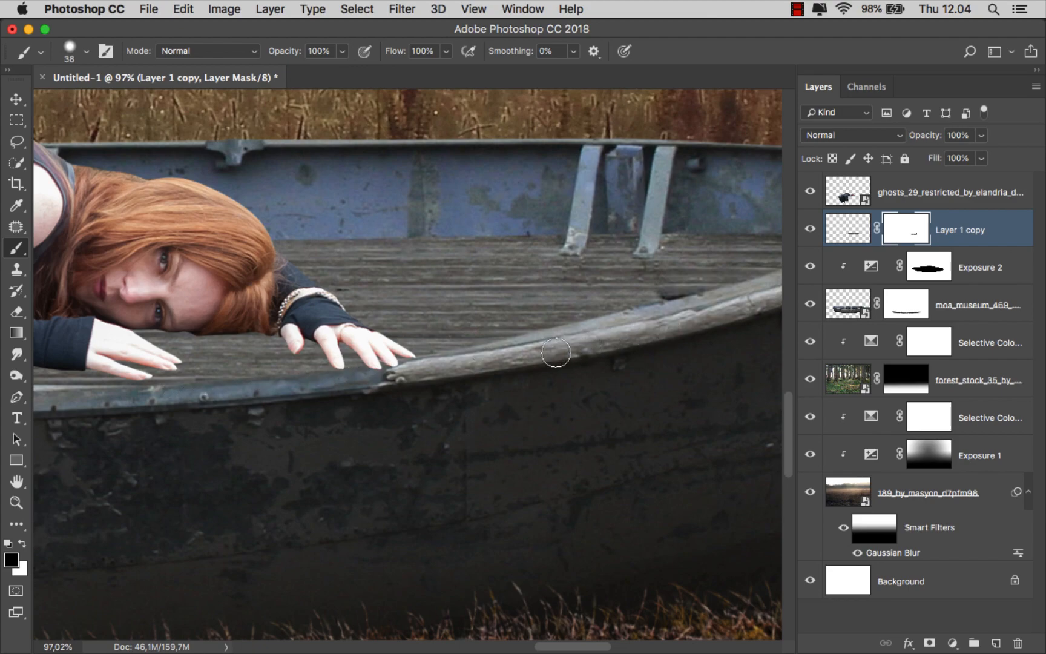
drag(266, 403, 590, 365)
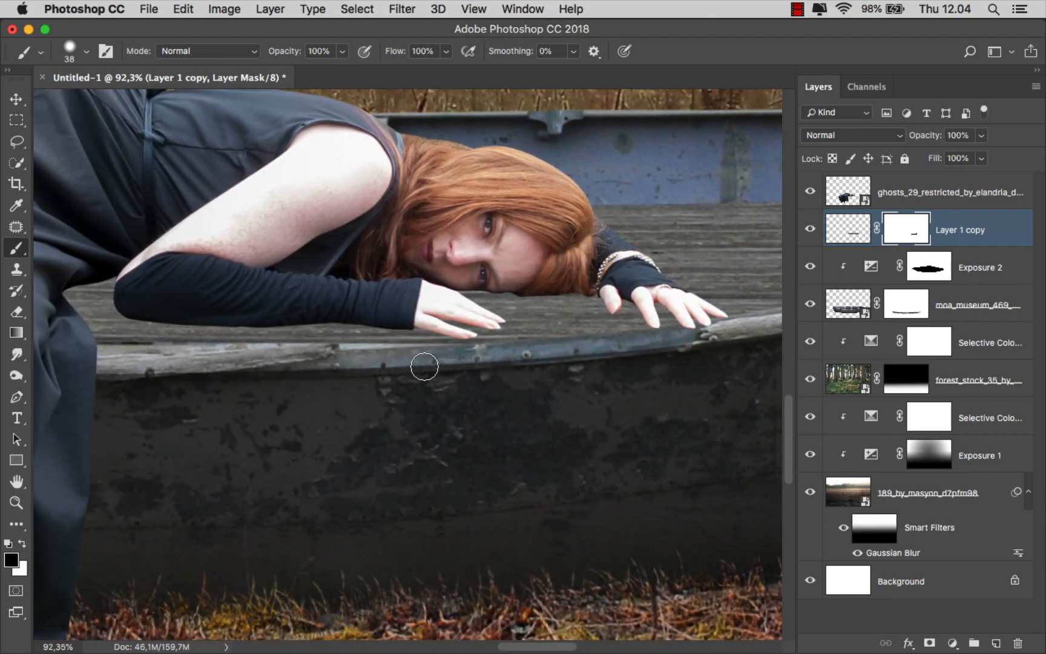
- Check the whole composite with the masked plank layer hidden and shown
scroll(332, 356, down, 4)
scroll(332, 356, down, 3)
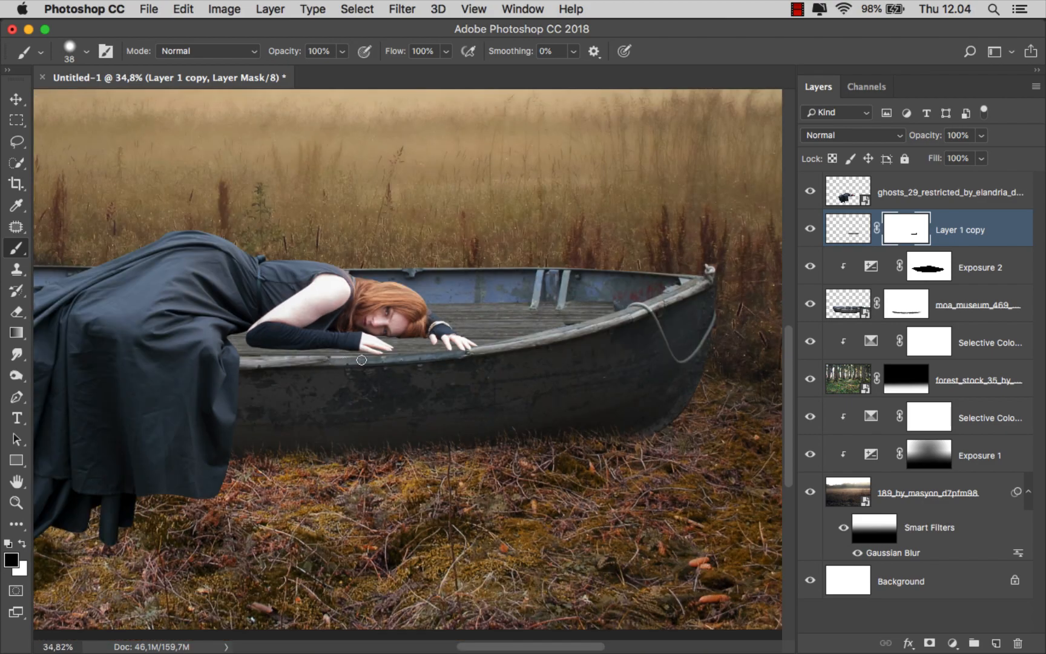
drag(367, 361, 474, 353)
key(super+0)
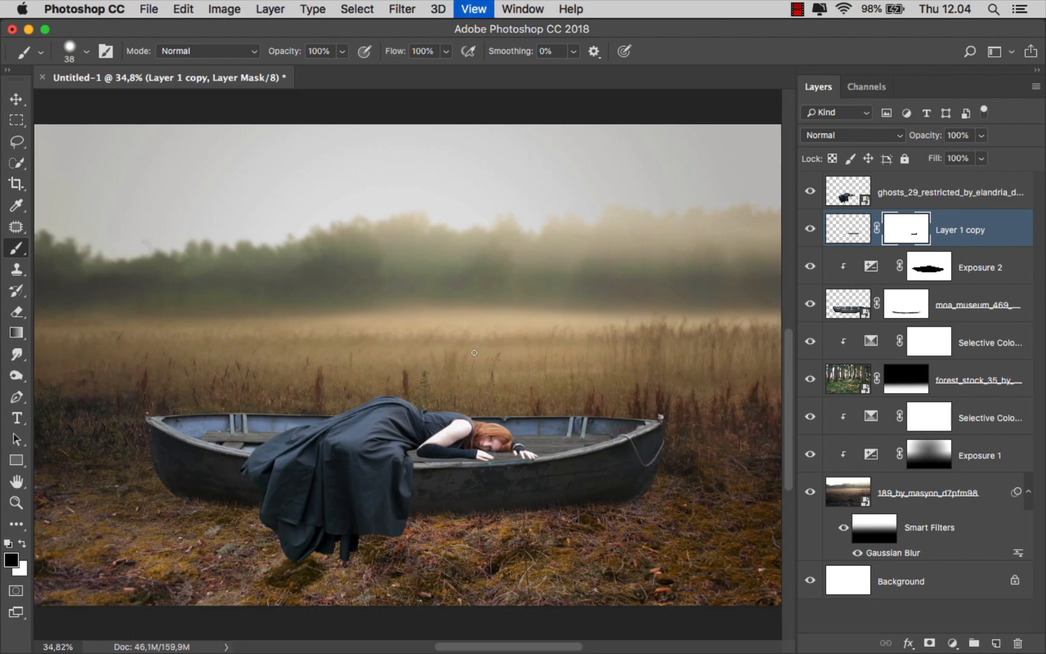
click(813, 230)
click(811, 229)
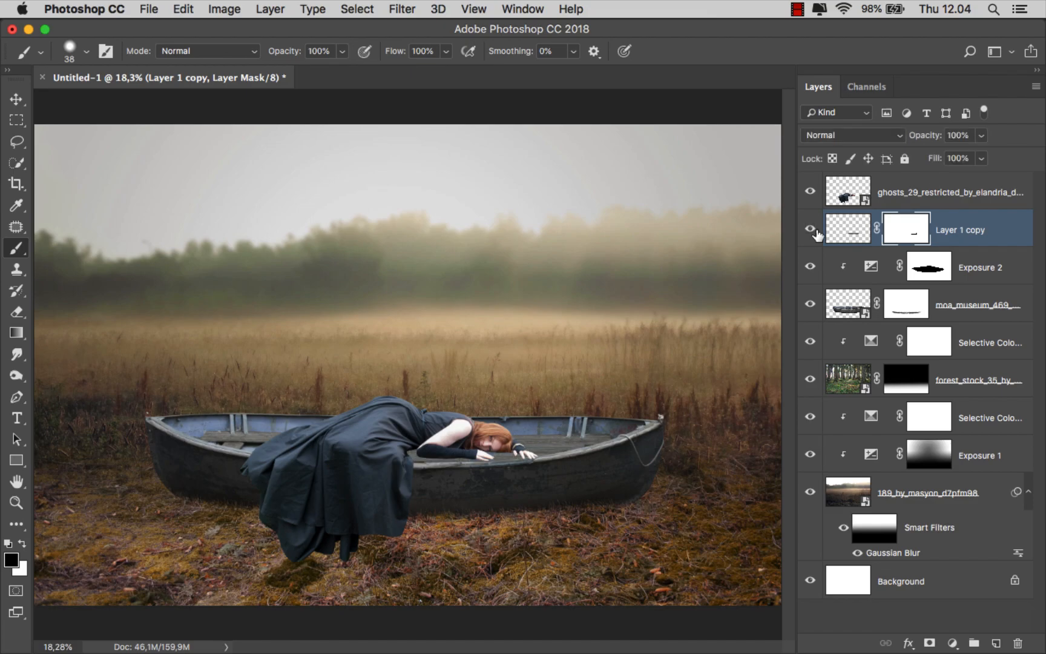
- Darken the planks around the woman with the Burn tool set to Midtones, 10% exposure and a 151 px brush
click(846, 231)
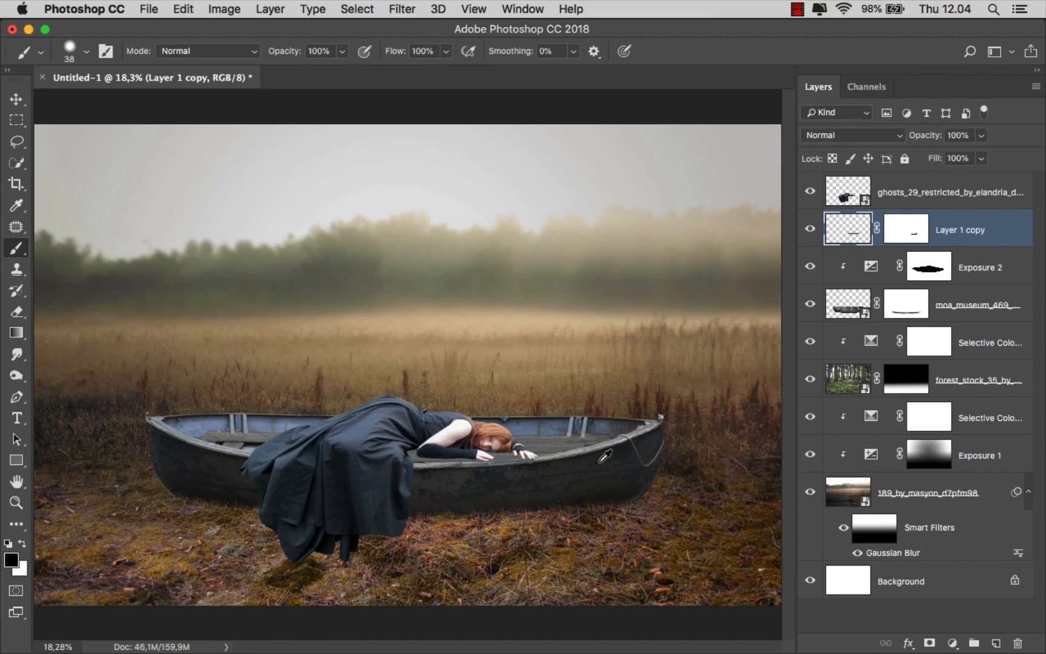
alt+scroll(608, 455, up, 5)
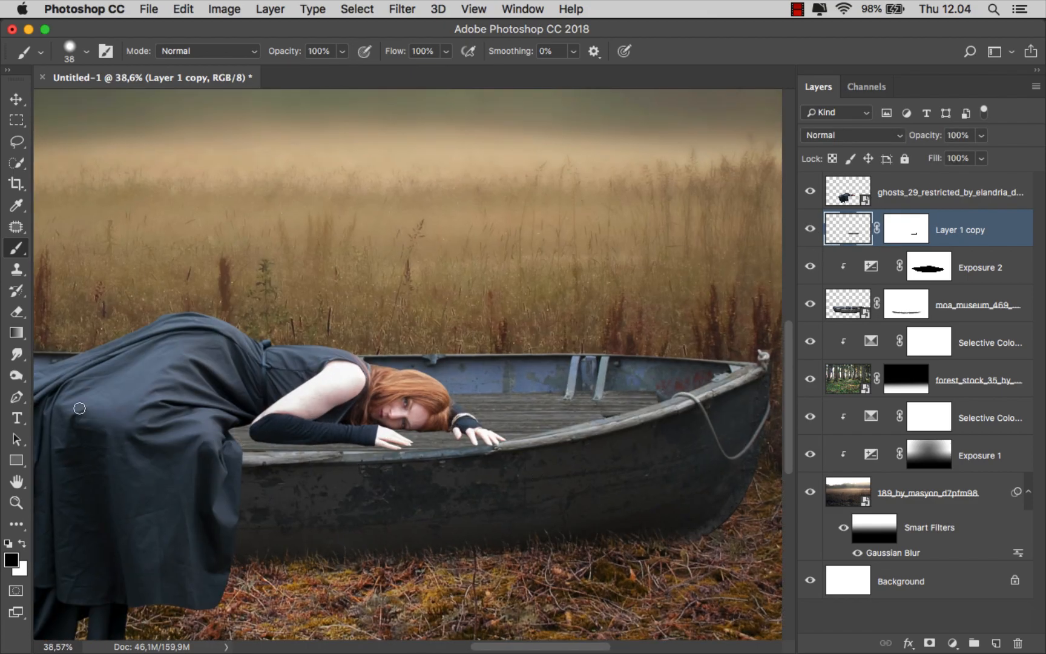
click(16, 376)
click(73, 388)
click(214, 51)
click(213, 50)
alt+scroll(541, 451, up, 1)
alt+scroll(541, 451, up, 1)
ctrl+alt+drag(564, 450, 576, 449)
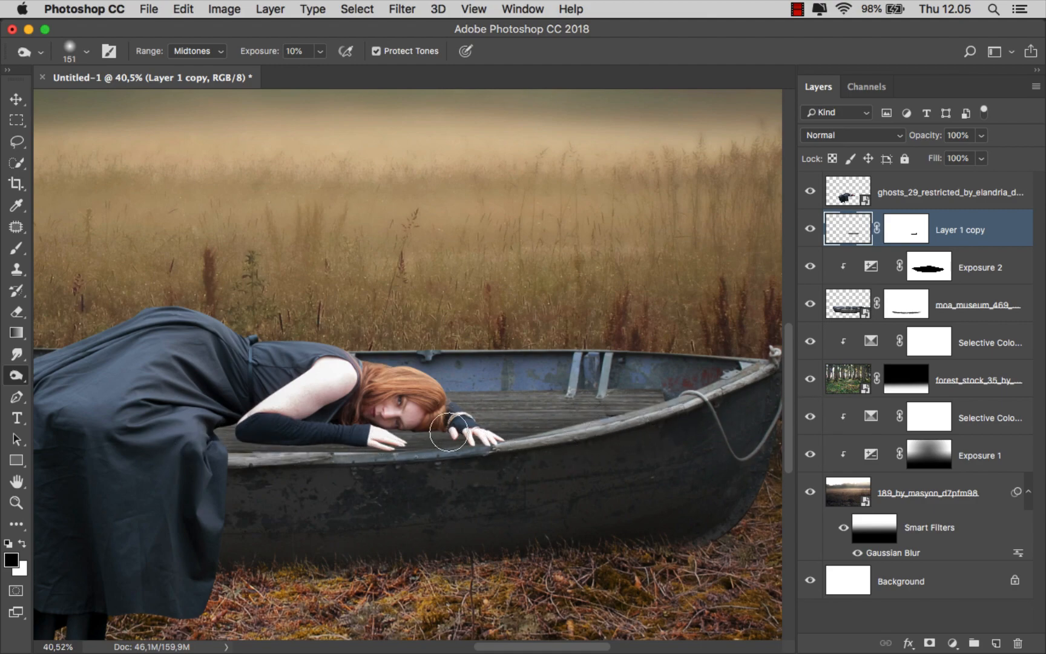
alt+scroll(457, 433, down, 3)
alt+scroll(424, 424, down, 4)
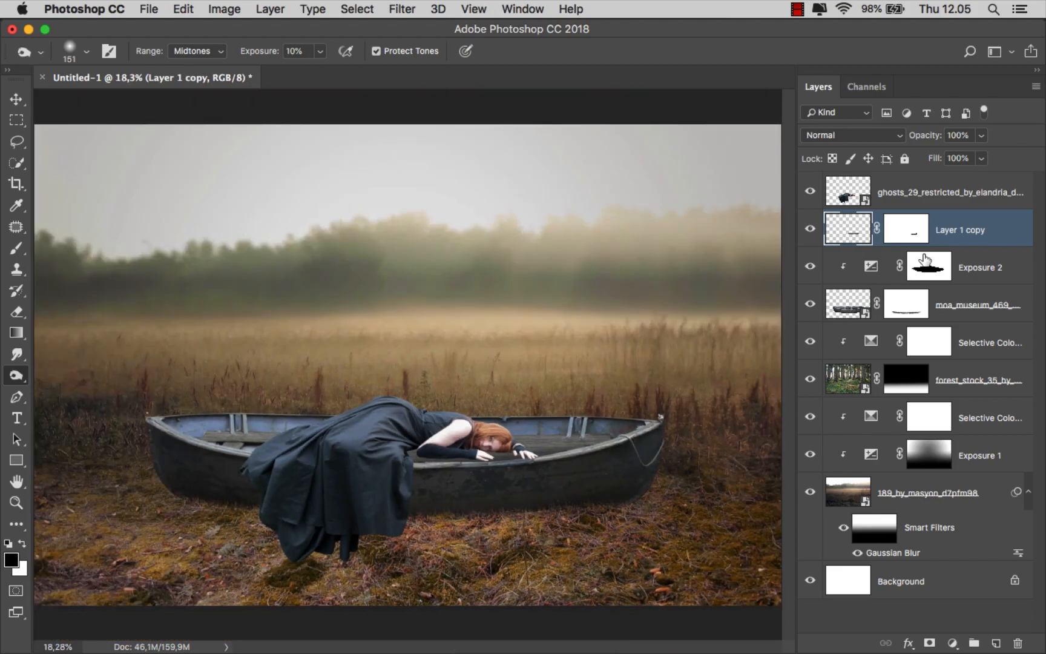
- Clip the merged plank layer to the boat and switch to the Move tool
right_click(964, 231)
click(881, 506)
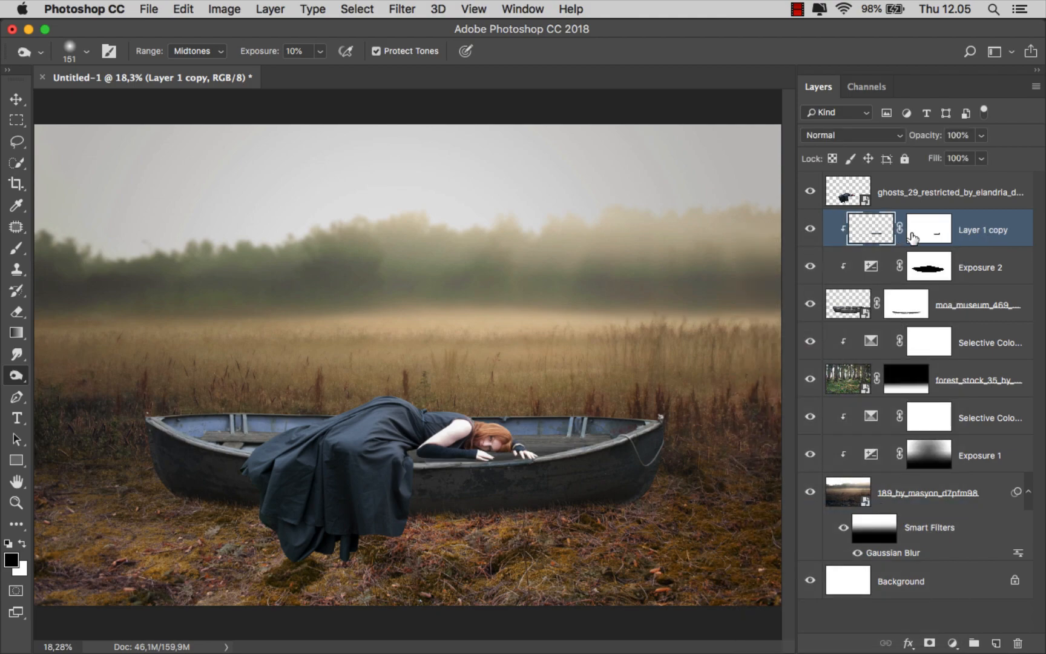
key(v)
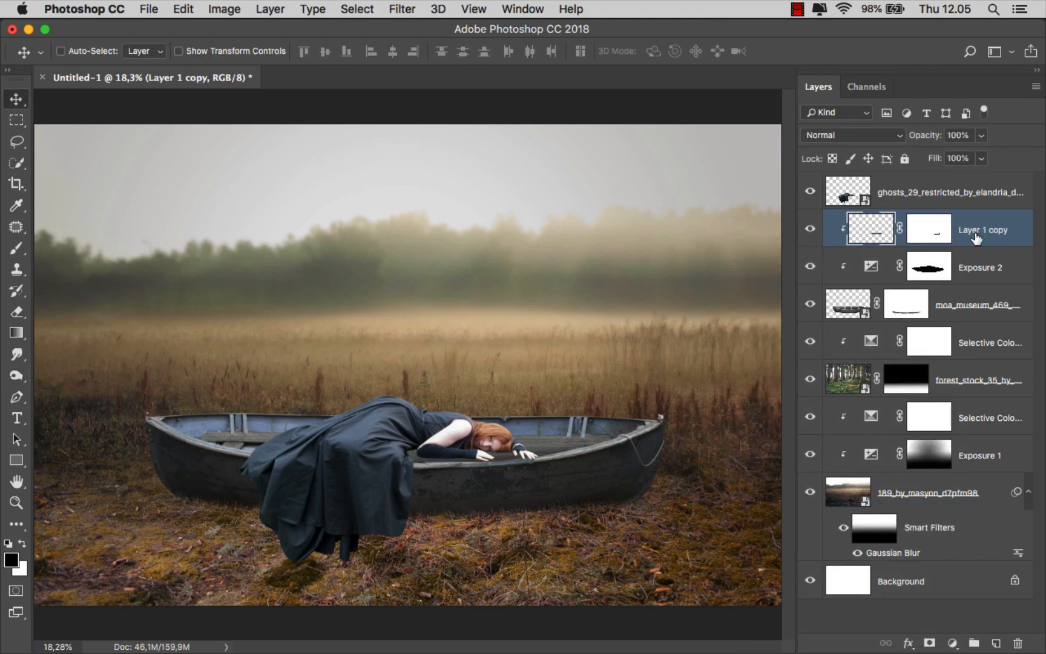
- Add a Selective Color adjustment clipped to the boat above the plank layer and set Black to -98% in the Cyans
click(952, 643)
click(960, 616)
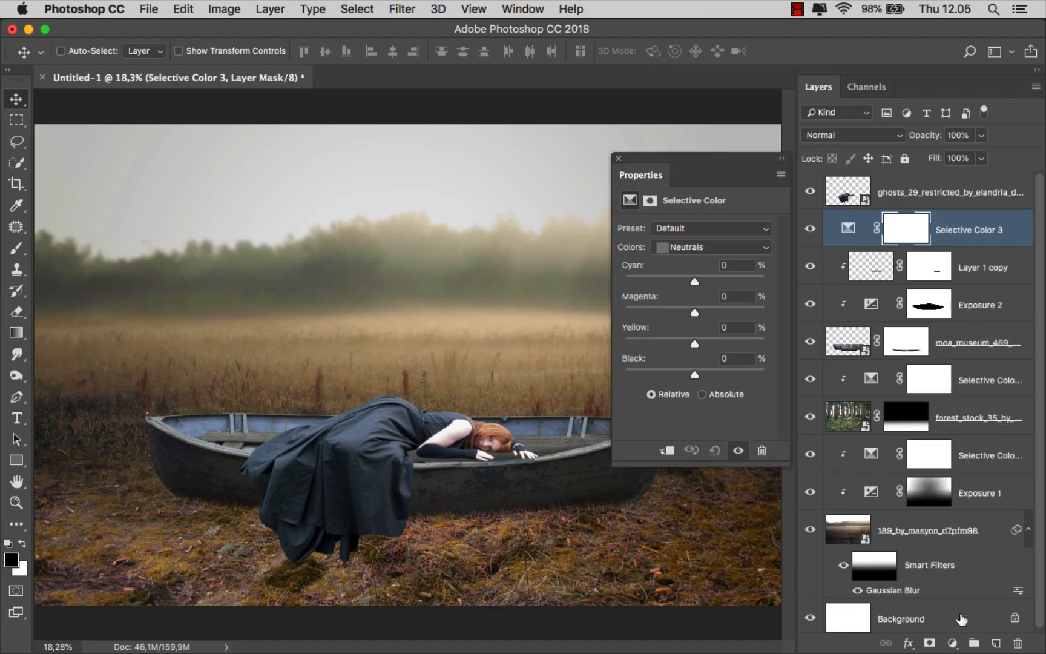
click(666, 450)
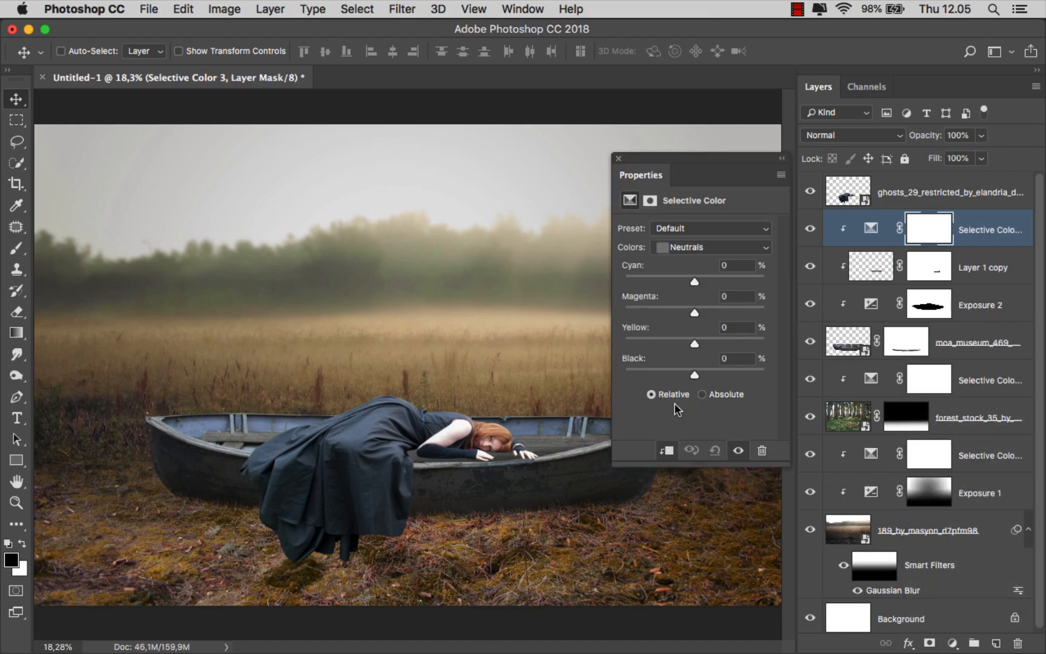
click(697, 247)
click(698, 247)
click(698, 247)
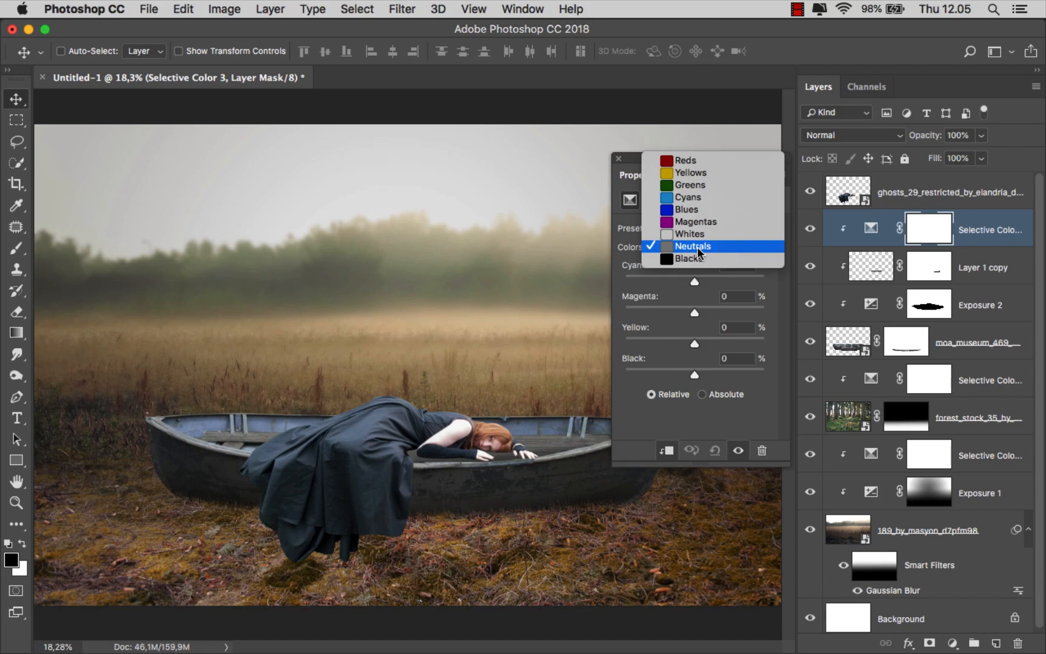
click(706, 199)
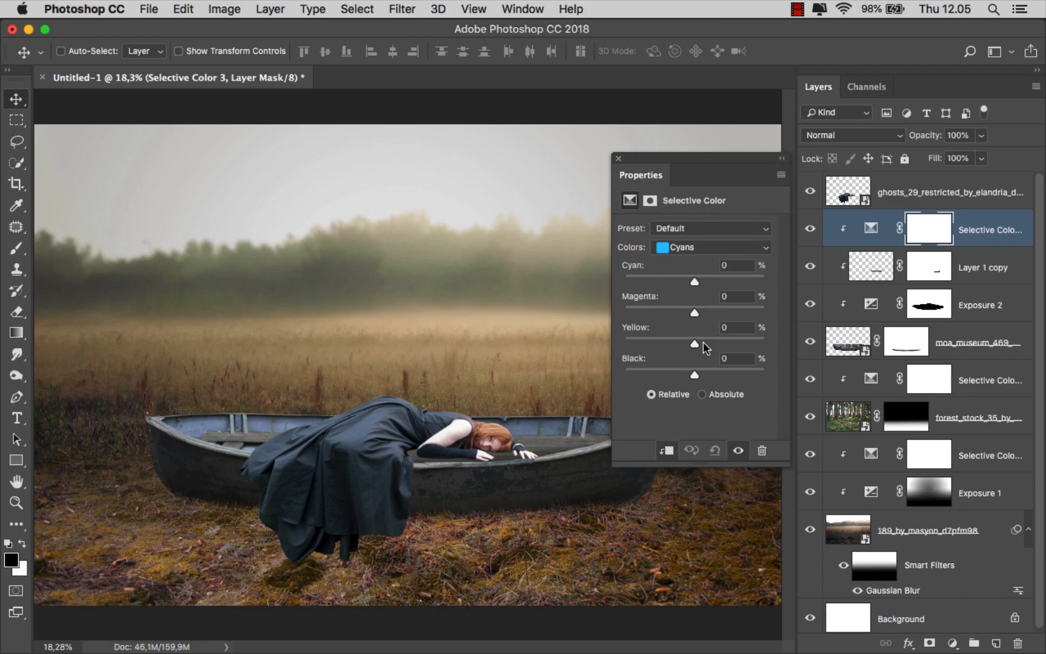
drag(695, 377, 626, 375)
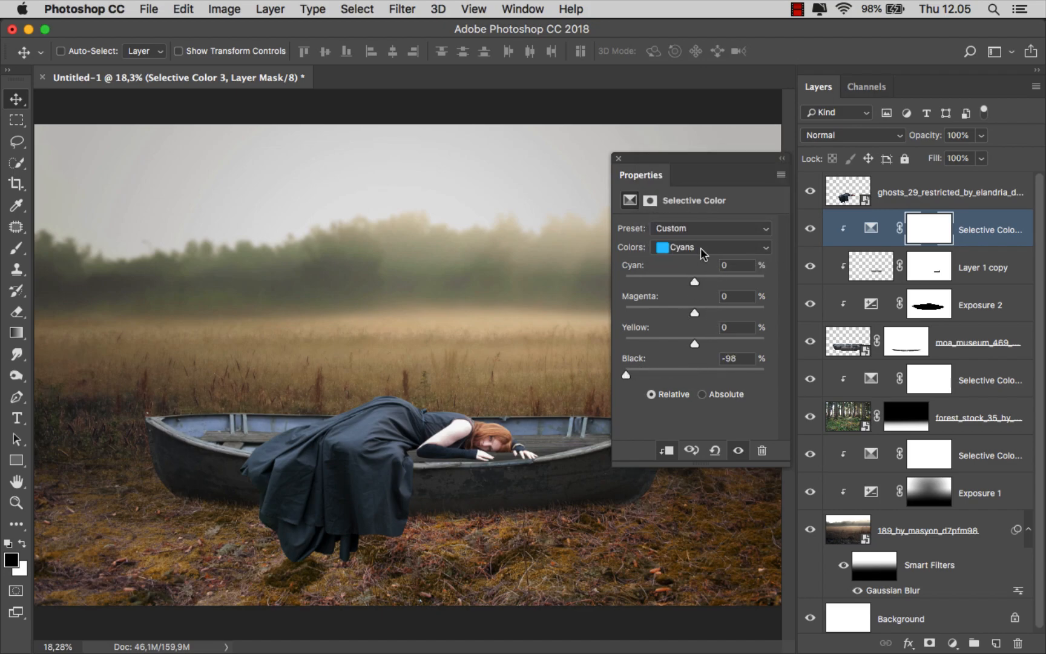
- In the boat's Selective Color adjustment, raise Yellow to about +73% and lower Magenta in the Blues
click(702, 248)
click(704, 258)
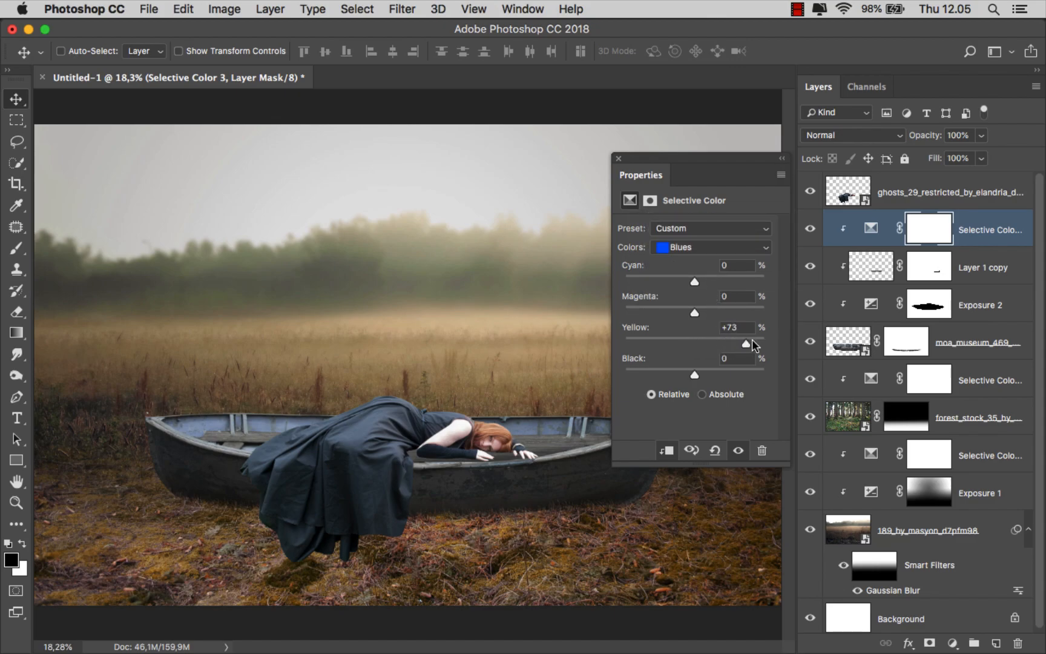
drag(695, 311, 680, 312)
- Set the Whites of the boat's Selective Color adjustment to Cyan -70% and Yellow about +51%
click(669, 247)
click(692, 279)
drag(694, 281, 645, 275)
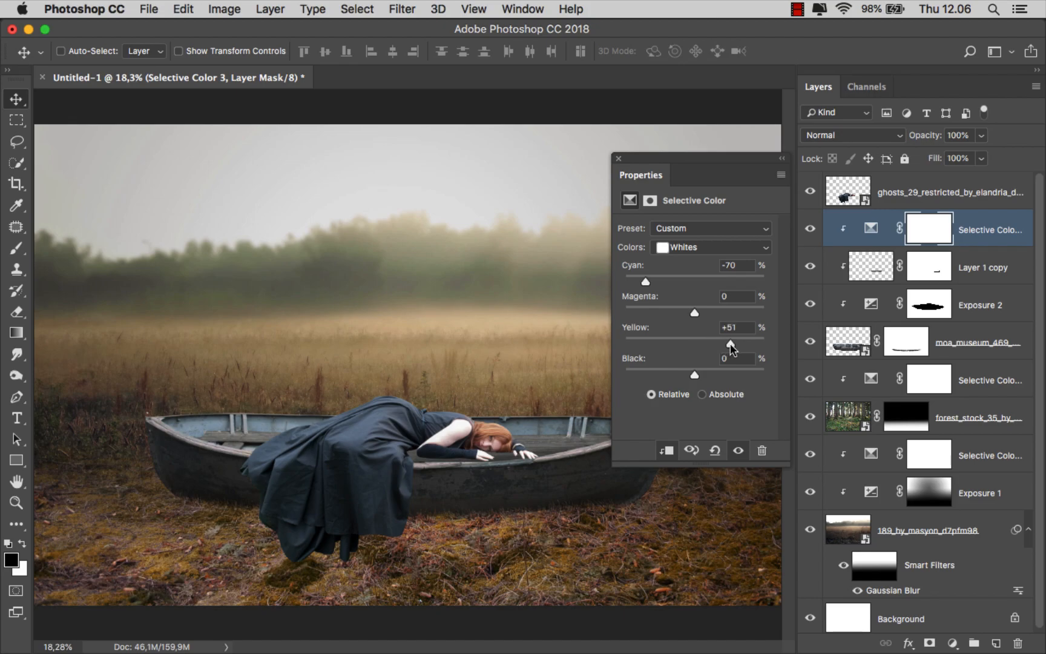
- Set the Neutrals of the boat's Selective Color adjustment to Cyan -8%, Magenta -5%, Yellow +3% and Black +15%
click(709, 247)
click(712, 261)
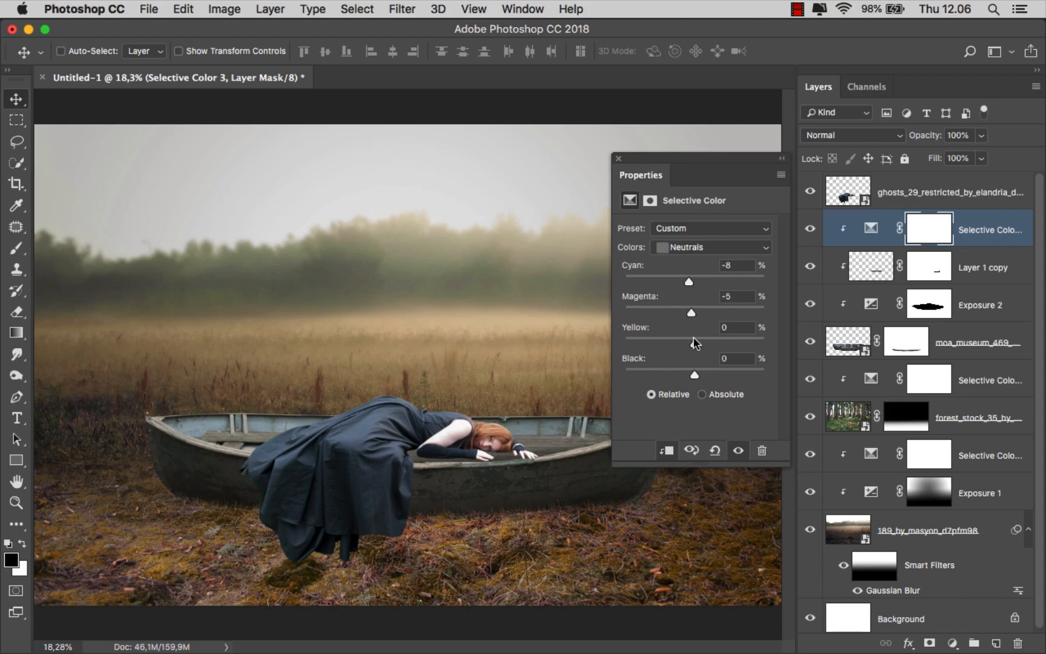
drag(694, 341, 697, 347)
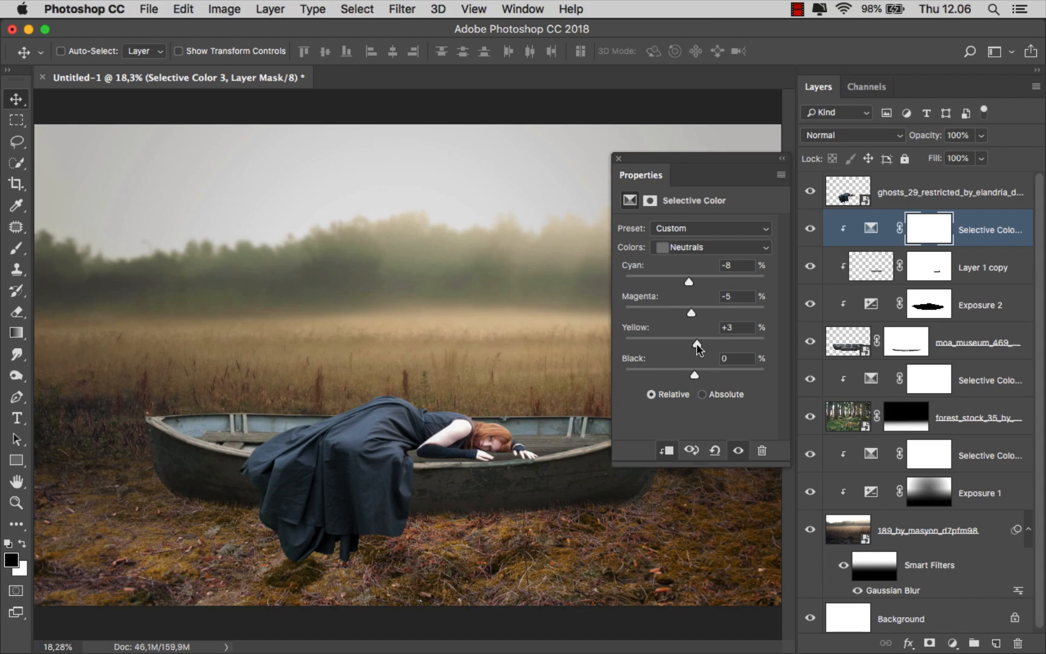
click(709, 375)
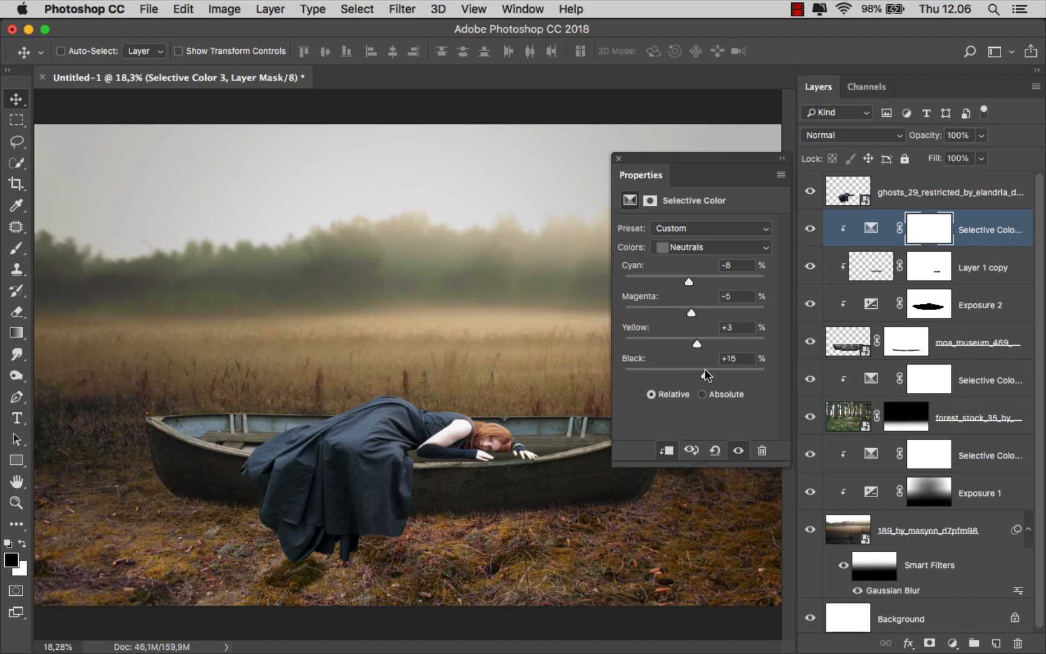
click(619, 158)
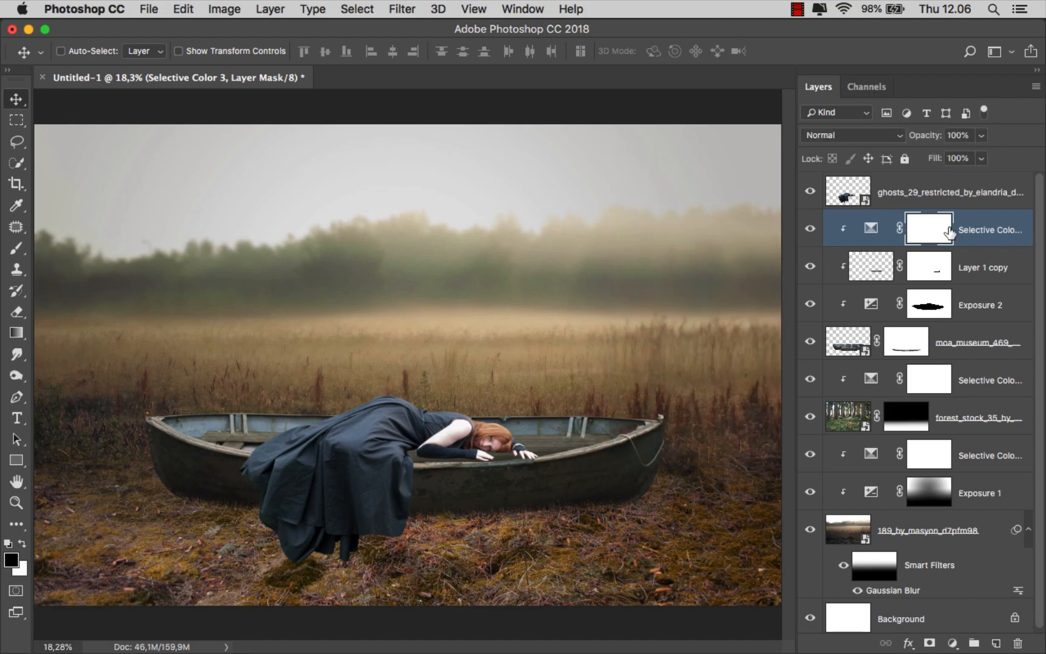
- Add a Selective Color adjustment clipped to the woman's layer and set Black to +5% in the Blacks
click(1002, 239)
click(912, 195)
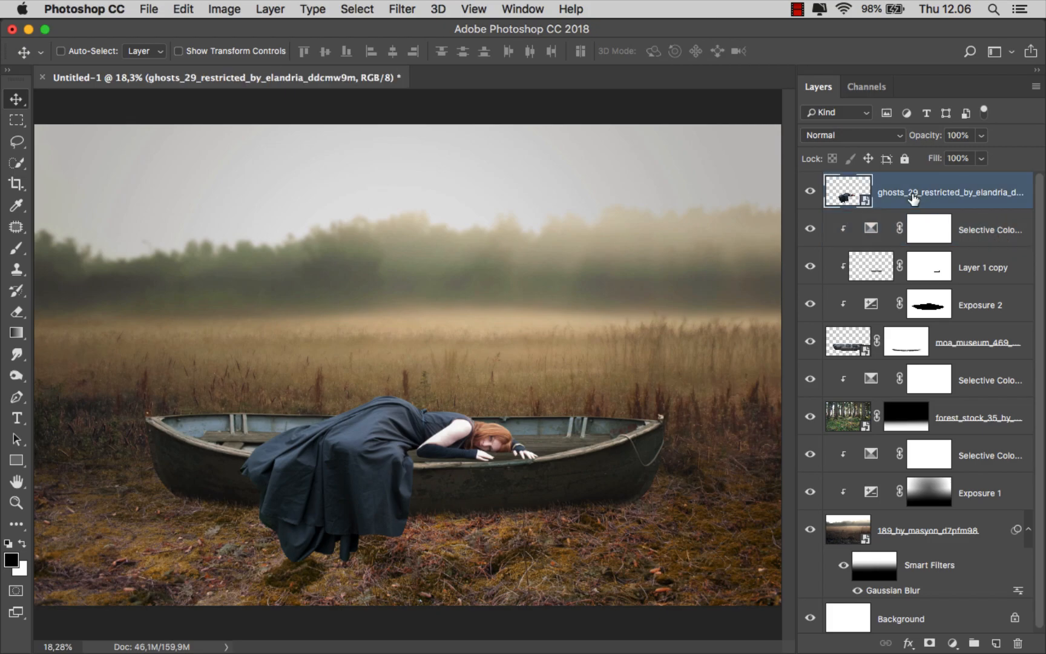
click(955, 644)
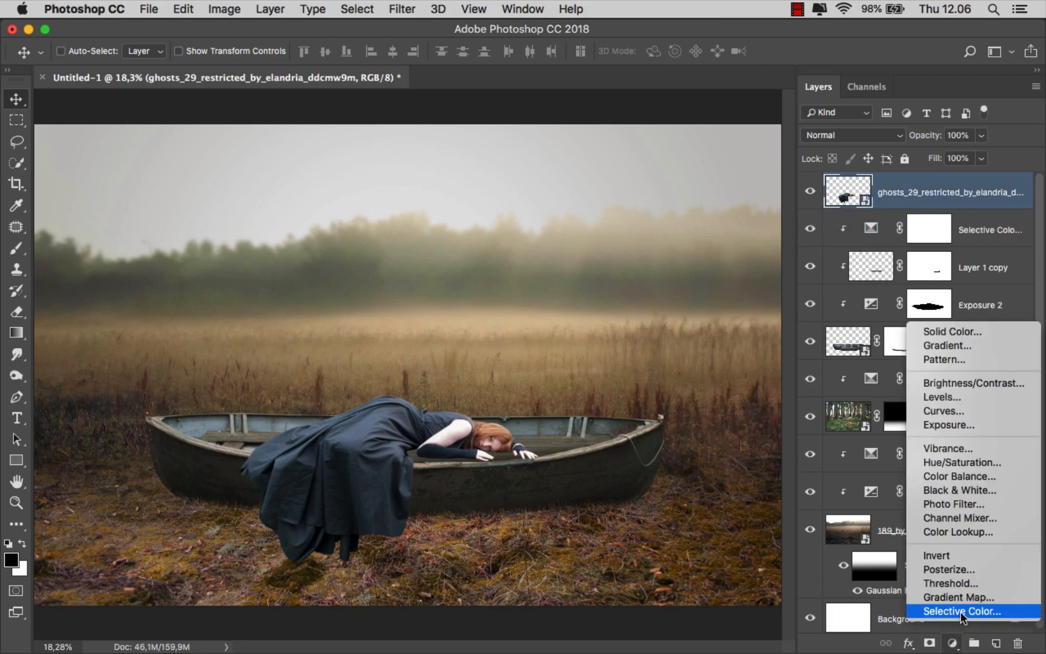
click(956, 637)
click(665, 453)
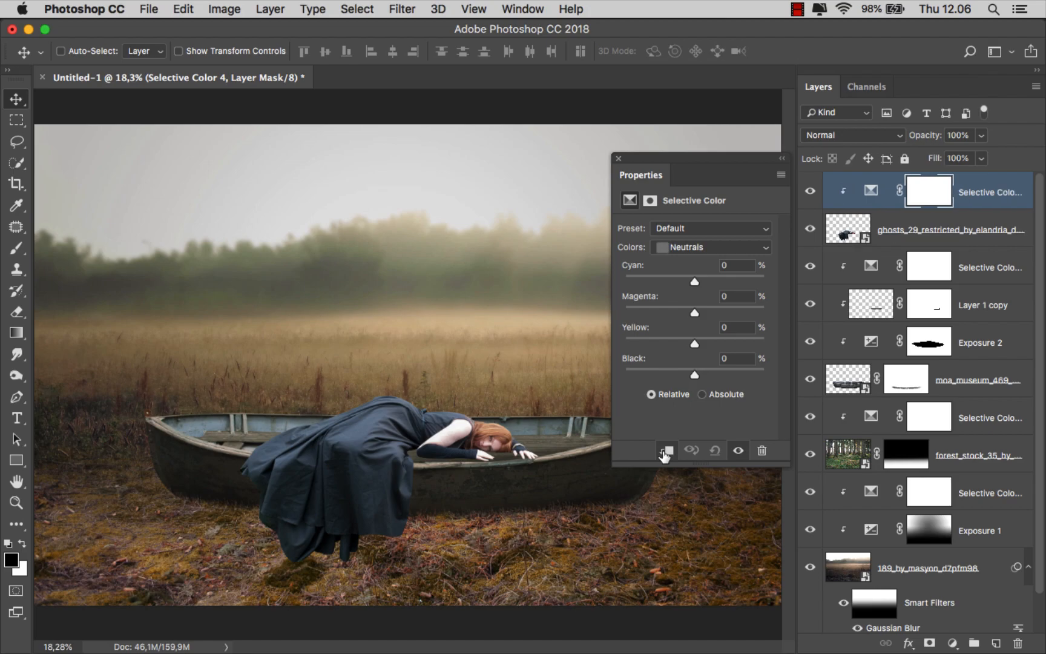
click(691, 253)
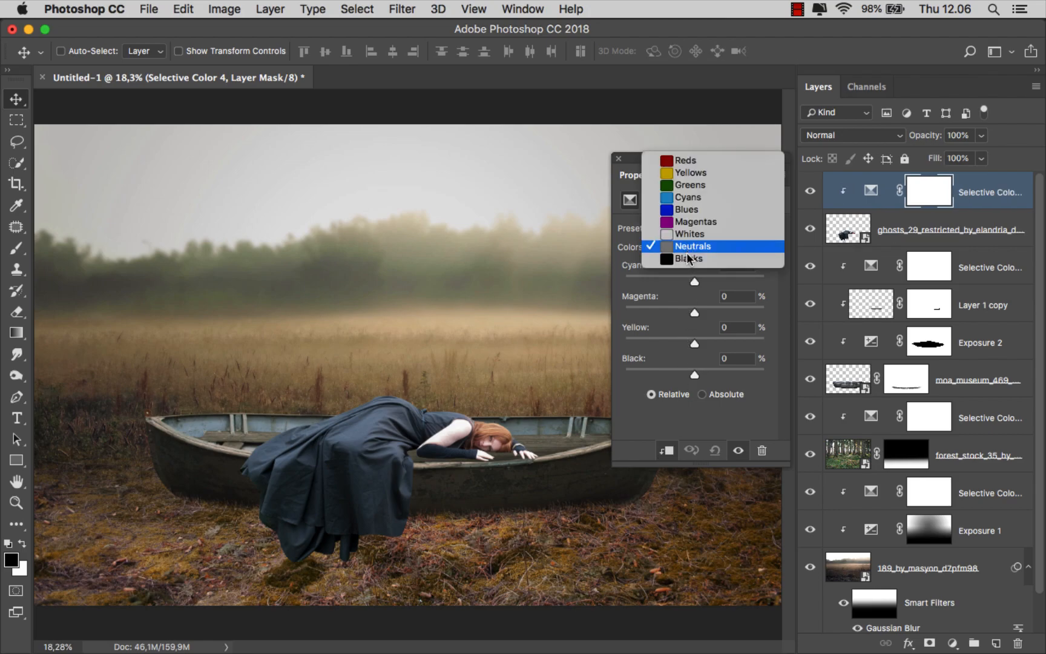
click(695, 265)
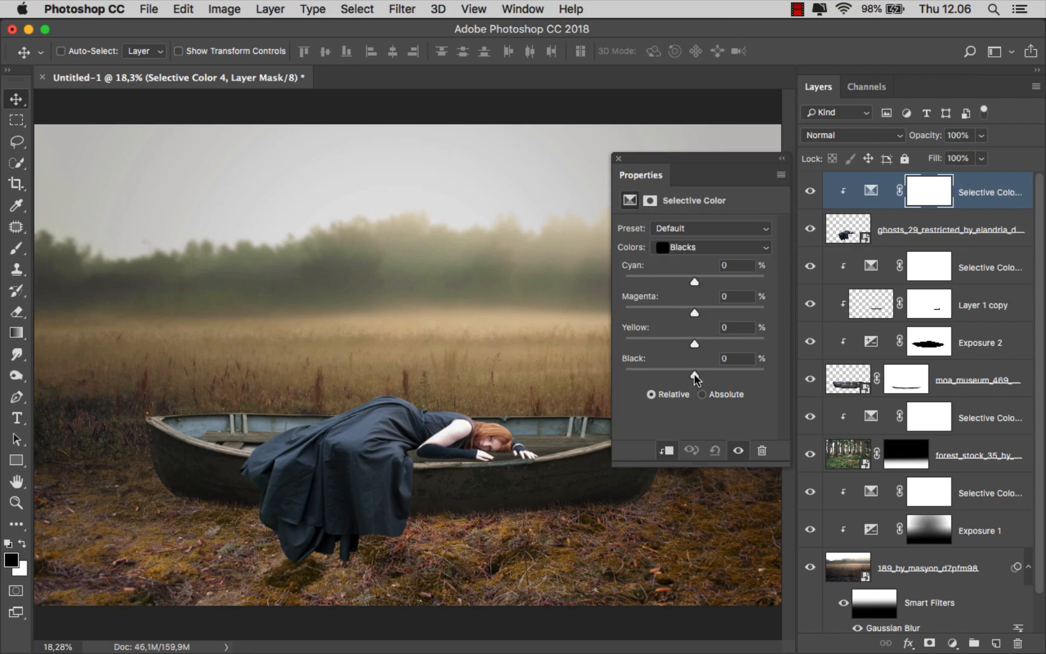
drag(695, 374, 699, 376)
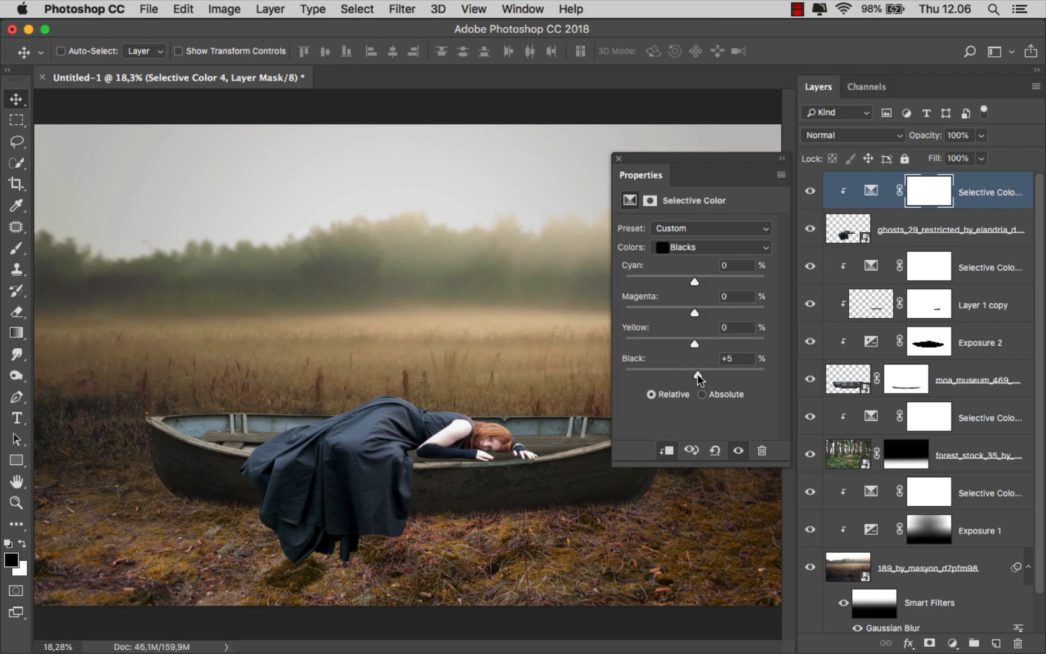
- Look through the Reds and Yellows of the woman's Selective Color adjustment and raise Cyan slightly in the Whites
click(696, 247)
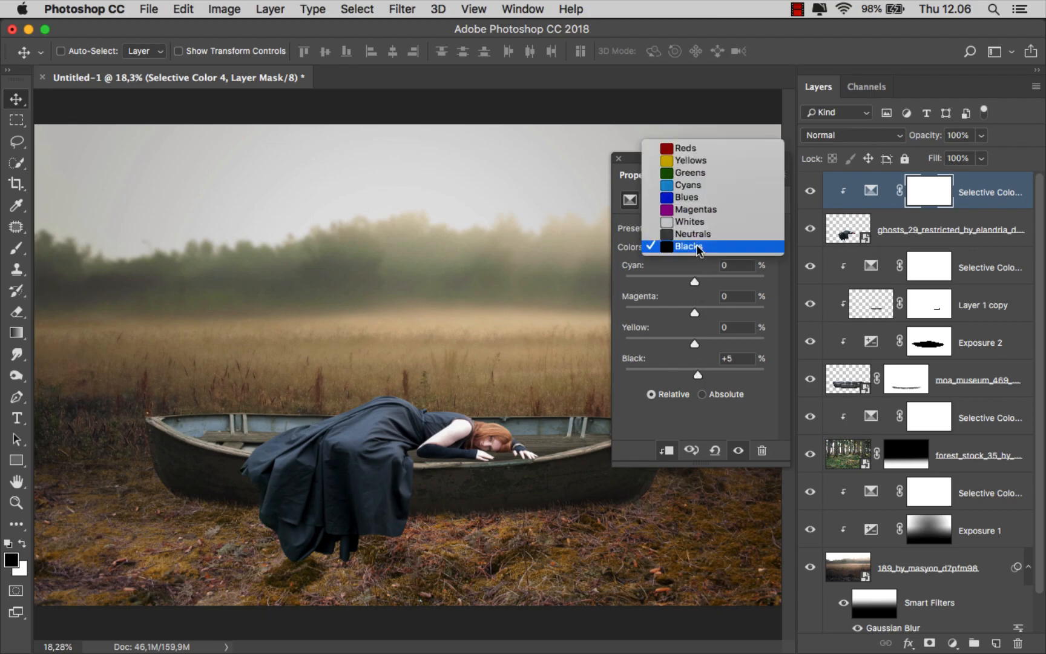
click(695, 145)
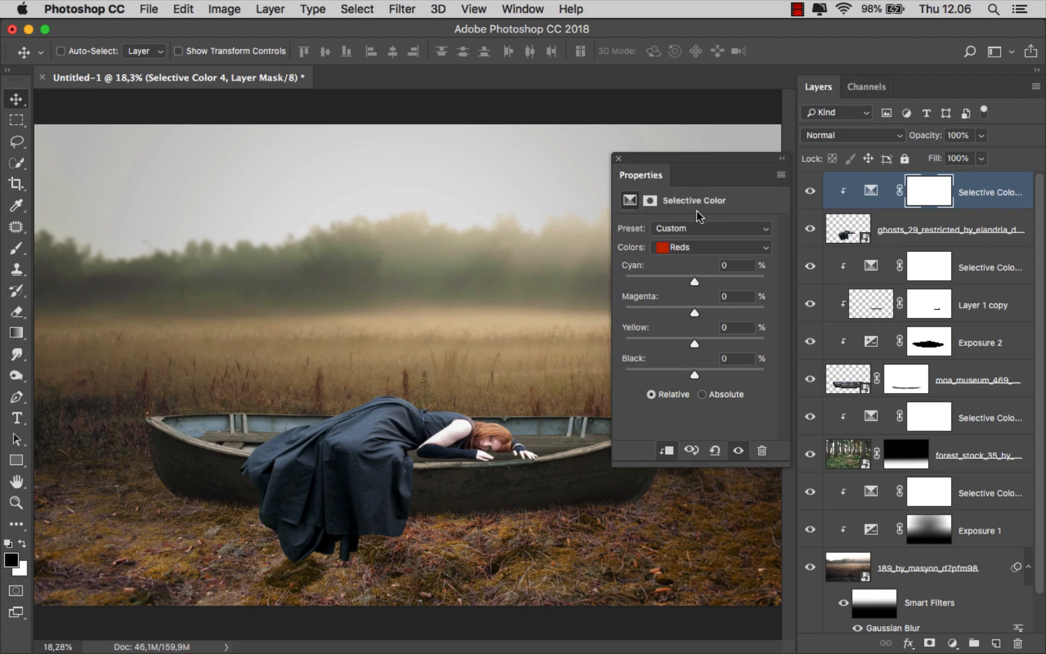
click(694, 246)
click(696, 254)
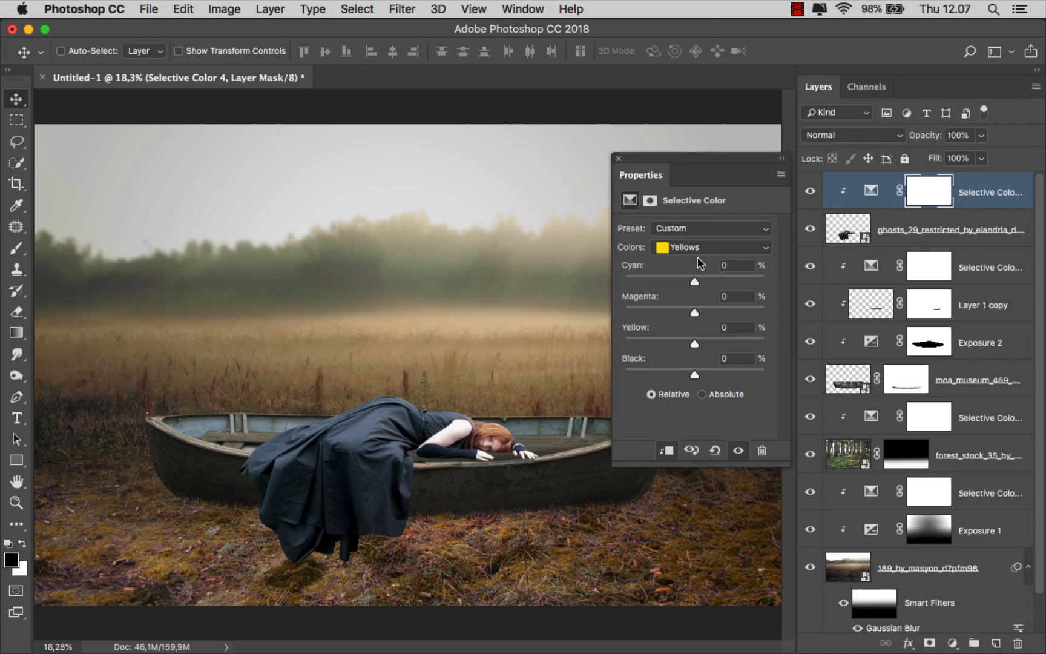
click(697, 246)
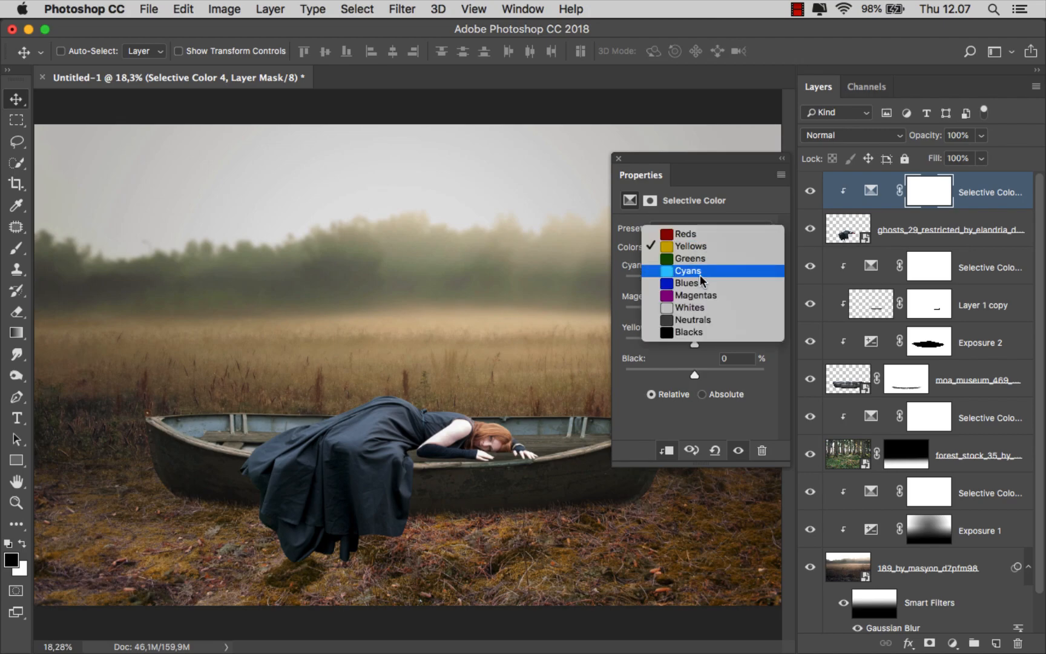
click(702, 305)
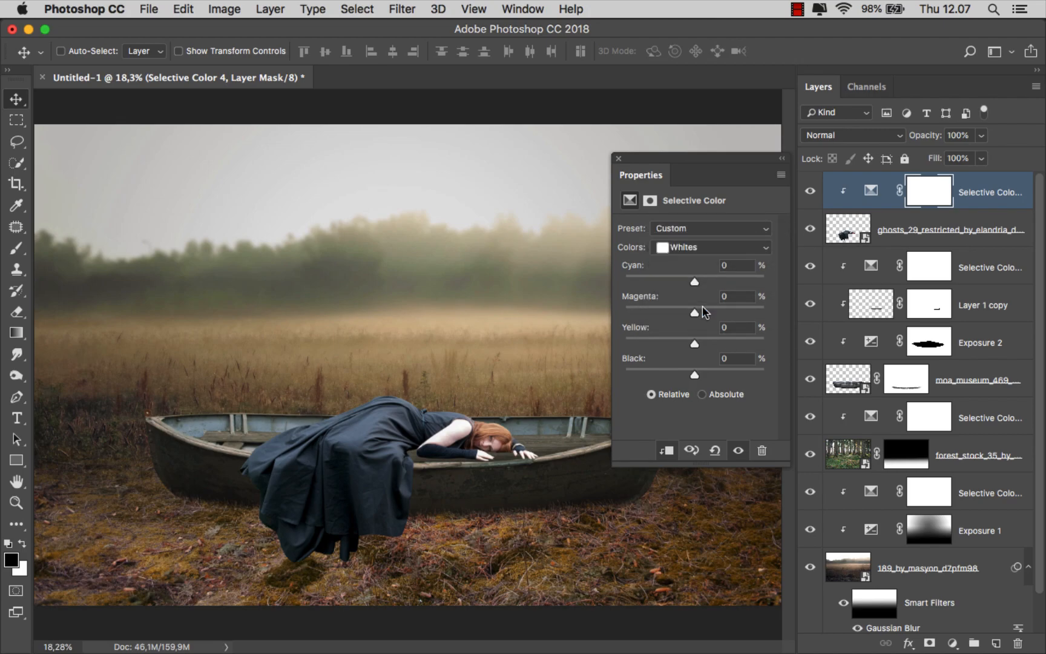
drag(694, 281, 707, 280)
- Set the woman's Neutrals to Cyan -7%, Magenta +2%, Yellow +15% and Black +12%, and compare with the adjustment hidden and shown
click(702, 248)
click(701, 259)
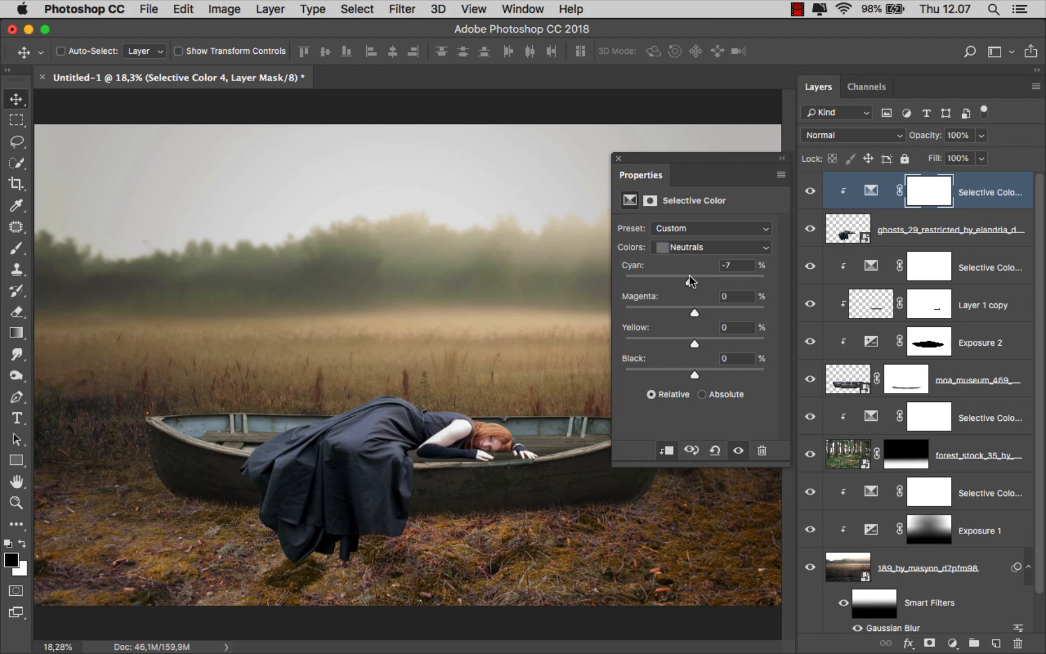
drag(695, 313, 697, 315)
click(704, 374)
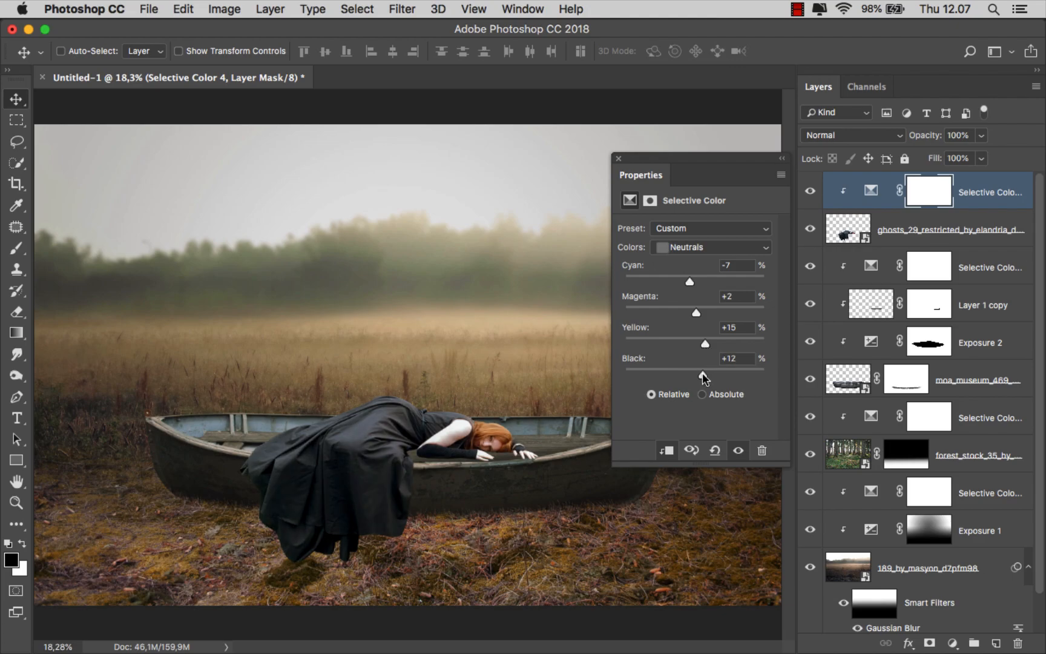
click(618, 157)
click(810, 192)
click(810, 193)
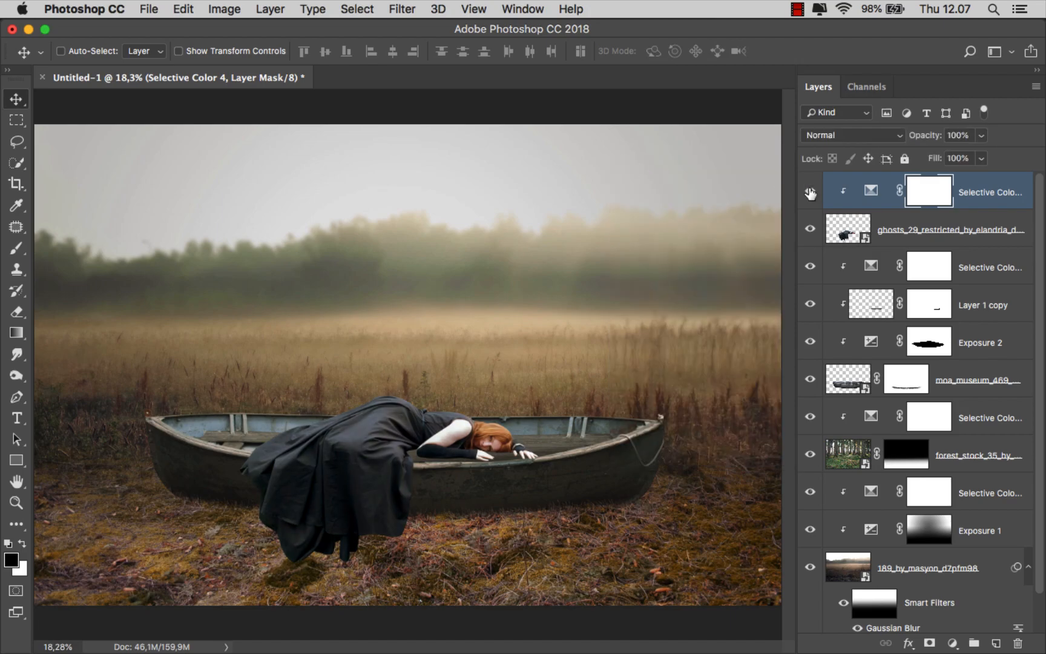
- Create a new empty layer directly beneath the boat layer and name it shadow
click(969, 409)
click(996, 643)
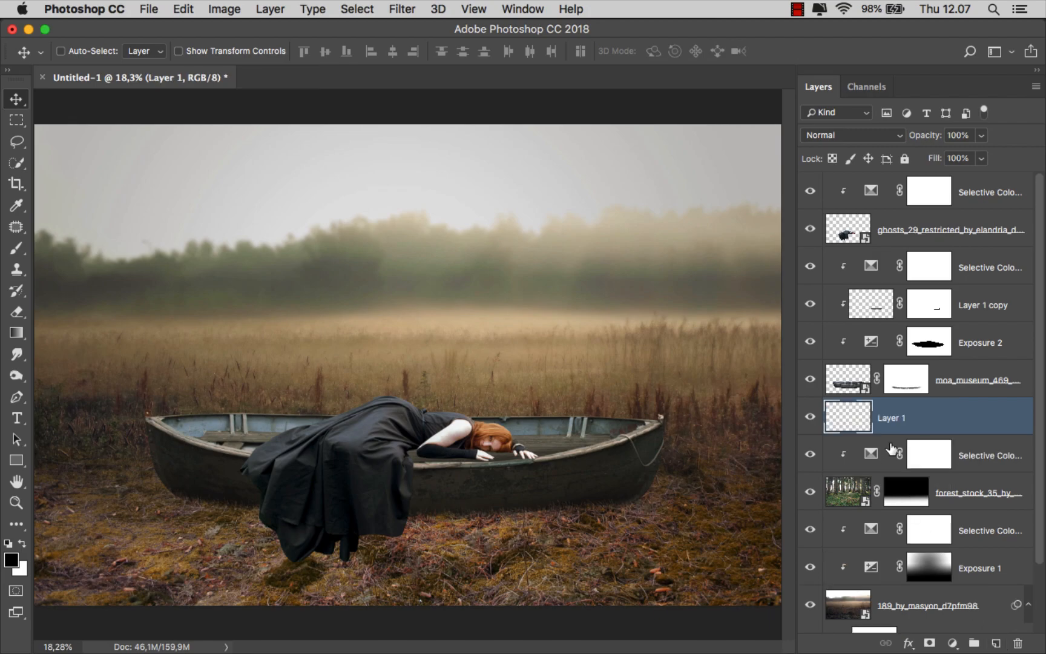
double_click(888, 418)
text(shadow)
key(Return)
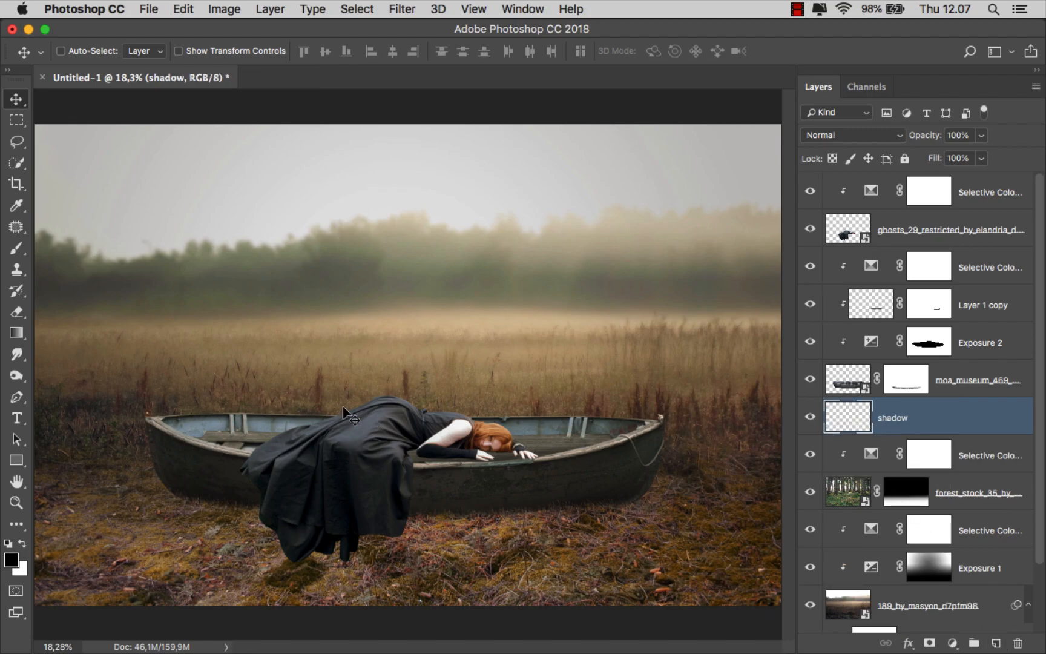
- Set up the Brush tool with a soft round tip, black paint and 17% opacity
click(16, 248)
click(84, 247)
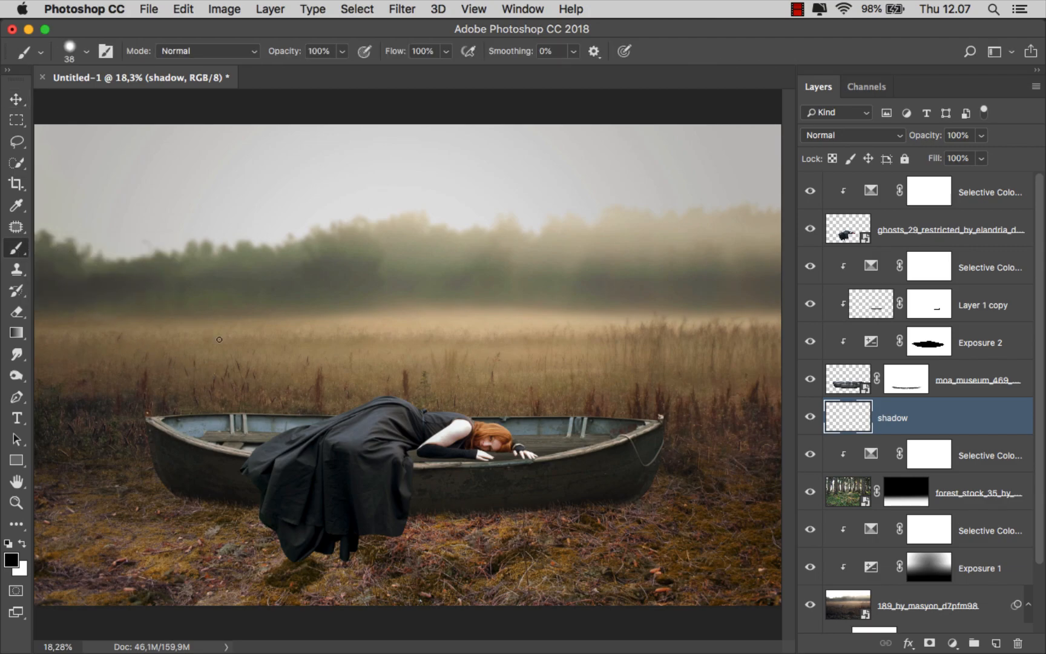
right_click(256, 357)
click(316, 382)
drag(215, 355, 243, 356)
click(342, 51)
- Paint a soft shadow on the ground along the underside of the boat and the dress with a brush of about 540 px
mouse_move(264, 465)
mouse_down()
mouse_move(274, 458)
mouse_move(253, 486)
mouse_move(263, 486)
mouse_up()
scroll(244, 484, down, 1)
drag(306, 515, 490, 498)
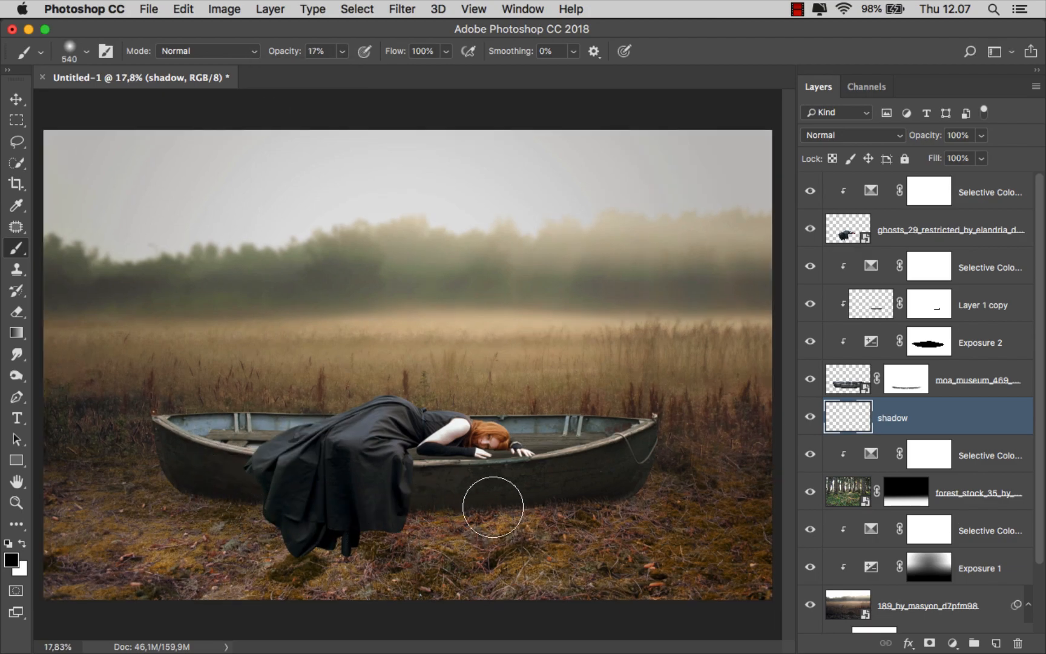
mouse_move(244, 507)
mouse_down()
mouse_move(224, 524)
mouse_move(233, 575)
mouse_move(502, 530)
mouse_move(513, 518)
mouse_up()
mouse_move(589, 471)
mouse_down()
mouse_move(532, 508)
mouse_move(404, 519)
mouse_move(304, 512)
mouse_move(209, 482)
mouse_move(304, 536)
mouse_up()
mouse_move(508, 534)
mouse_down()
mouse_move(570, 523)
mouse_move(360, 574)
mouse_move(278, 548)
mouse_move(270, 532)
mouse_up()
- Build up the ground shadow in front of the boat and around the dress hem, varying the brush between about 304 and 719 px
key(bracketleft)
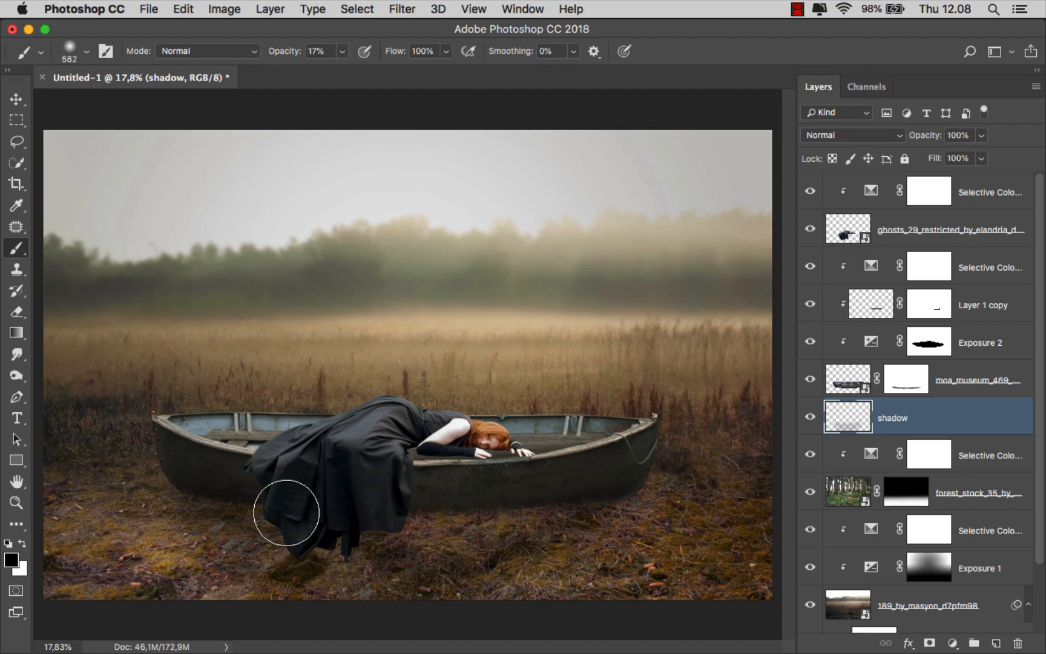
key(bracketleft)
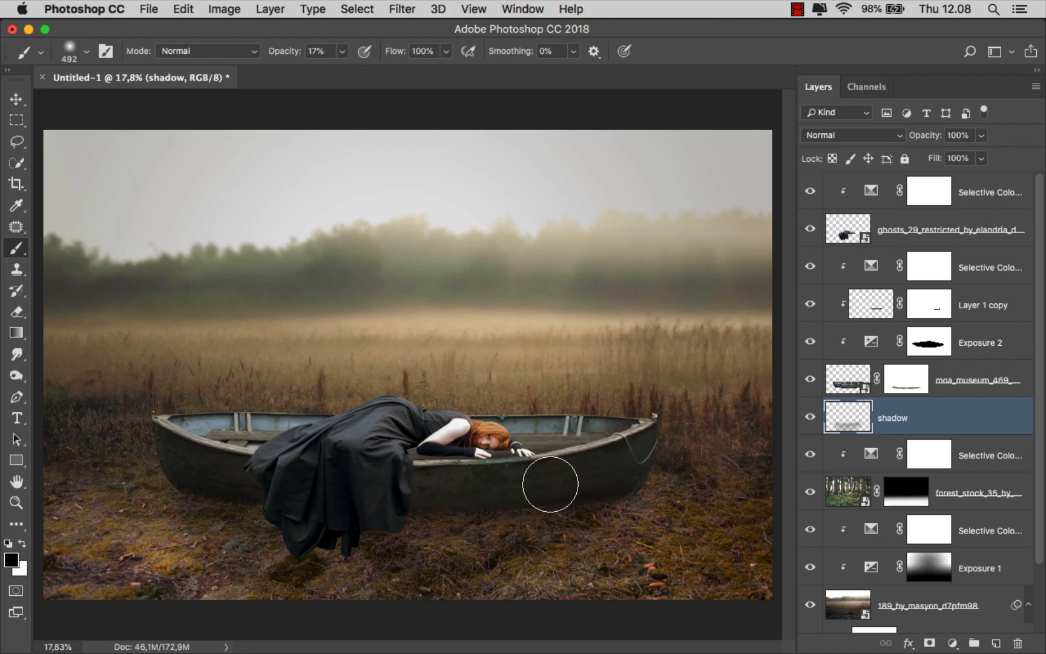
drag(243, 484, 266, 485)
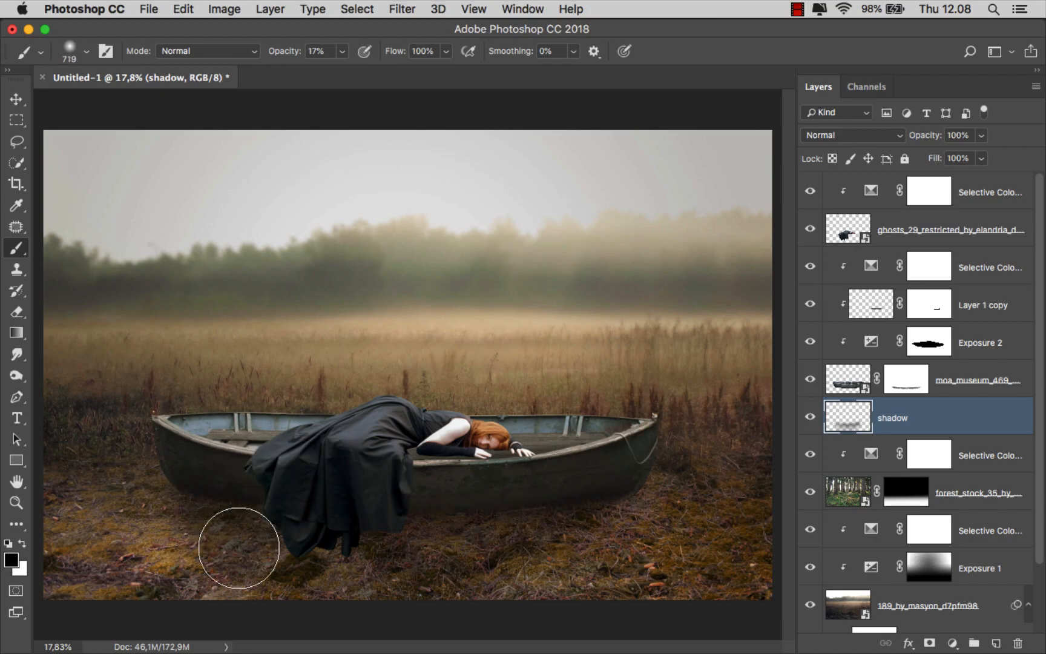
mouse_move(541, 550)
mouse_down()
mouse_move(592, 513)
mouse_move(500, 592)
mouse_up()
drag(472, 547, 487, 547)
drag(288, 519, 270, 528)
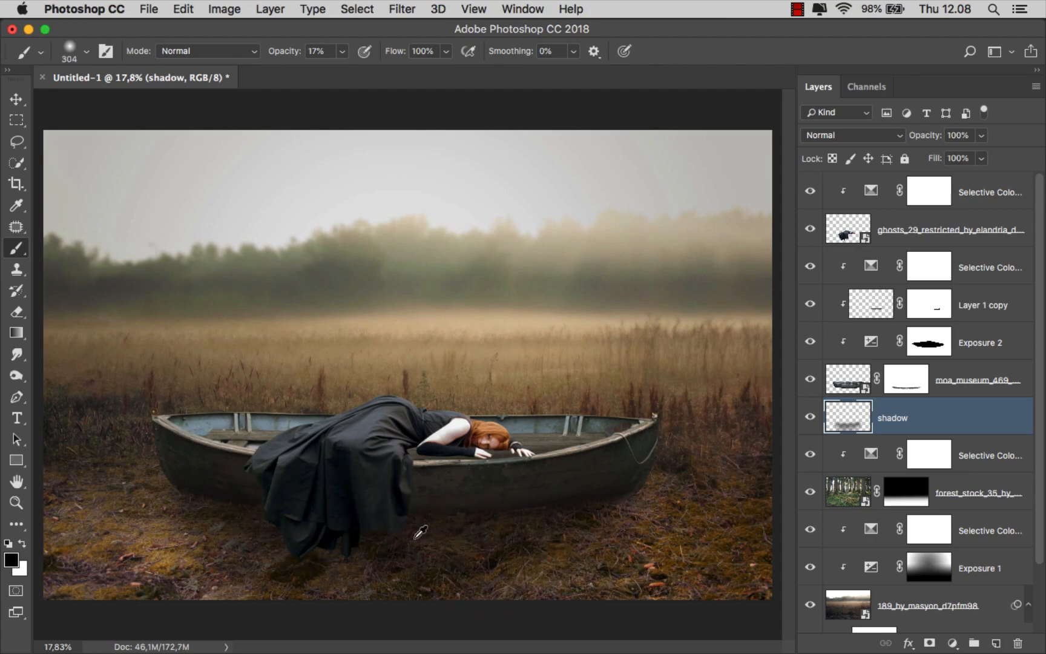
- Deepen the shadow beneath the dress and the boat's left end with a 498 px brush, and compare with the shadow layer hidden and shown
scroll(327, 539, up, 1)
drag(249, 531, 278, 532)
drag(206, 518, 145, 481)
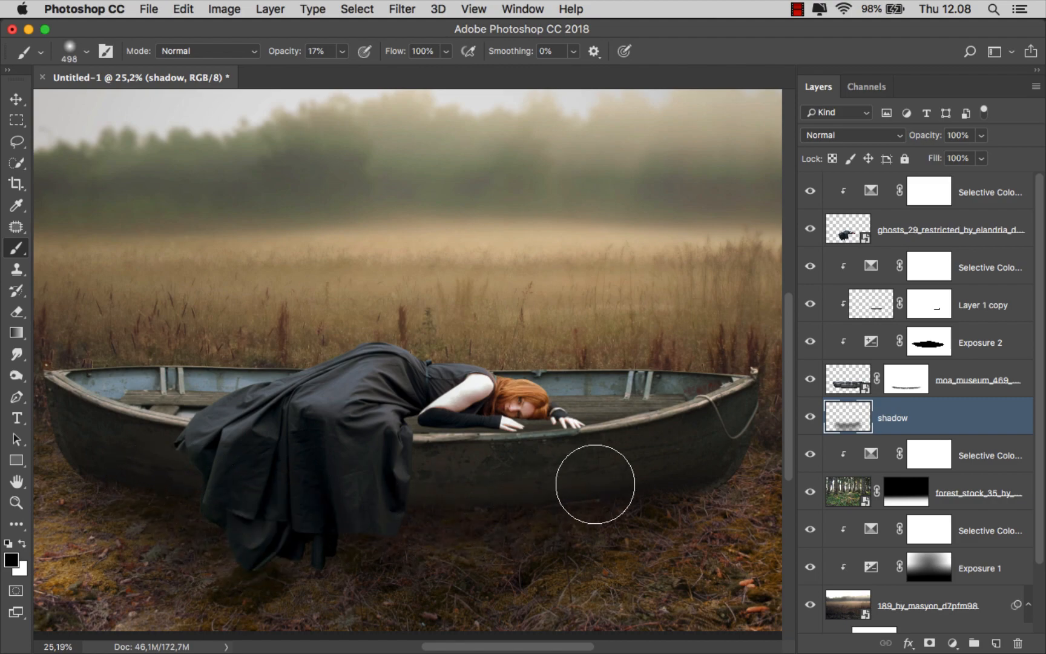
scroll(599, 478, down, 1)
click(809, 418)
click(810, 417)
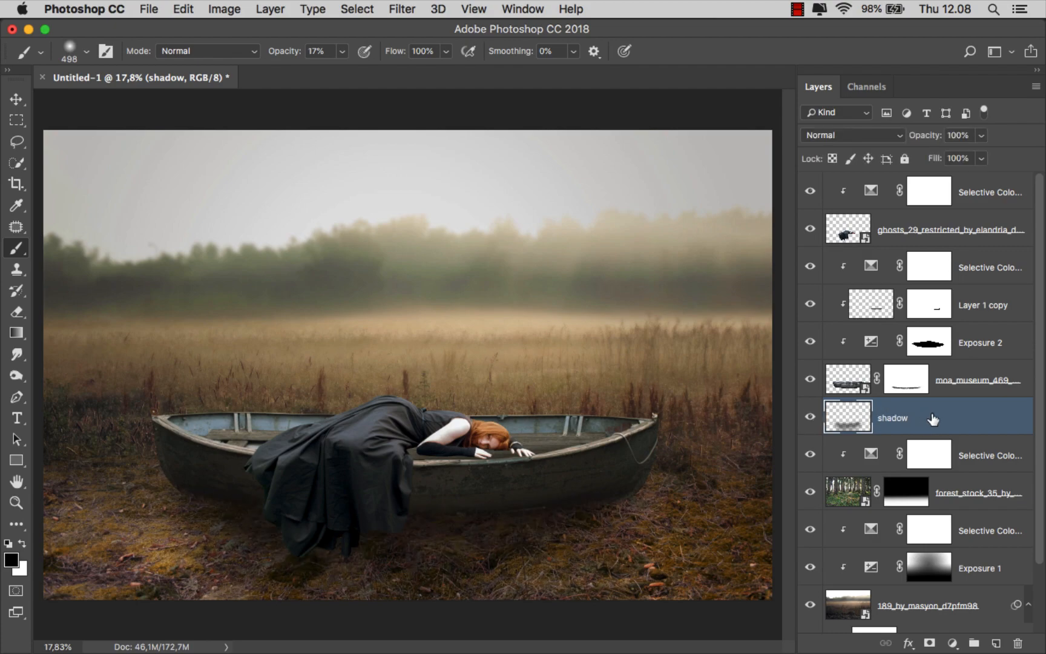
- Add a new layer above the woman's Selective Color adjustment and clip it to the woman layer
click(920, 230)
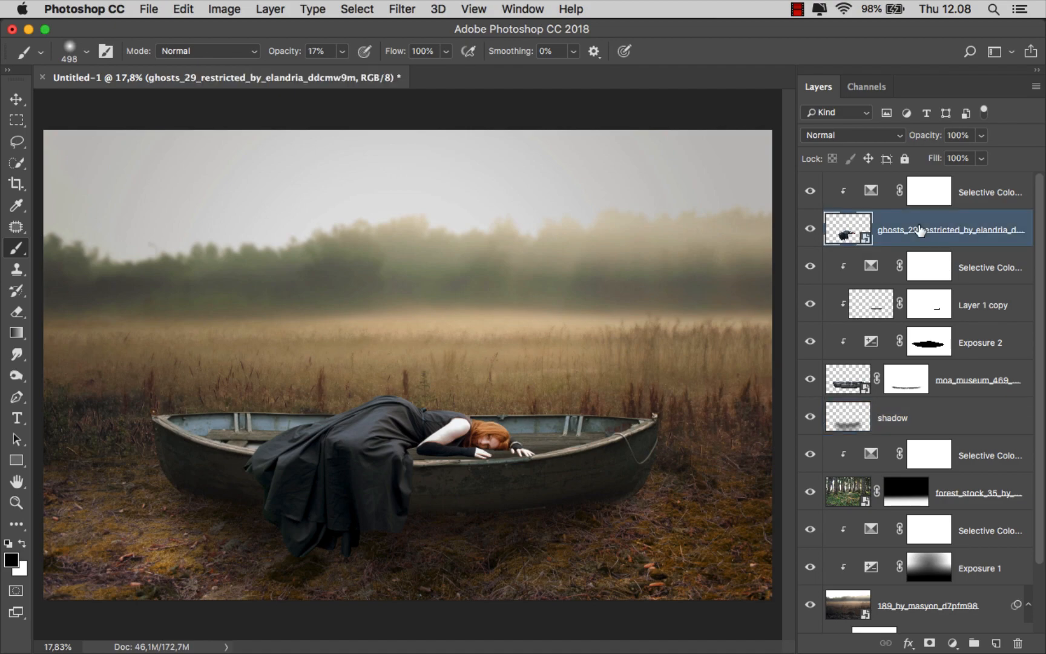
click(969, 200)
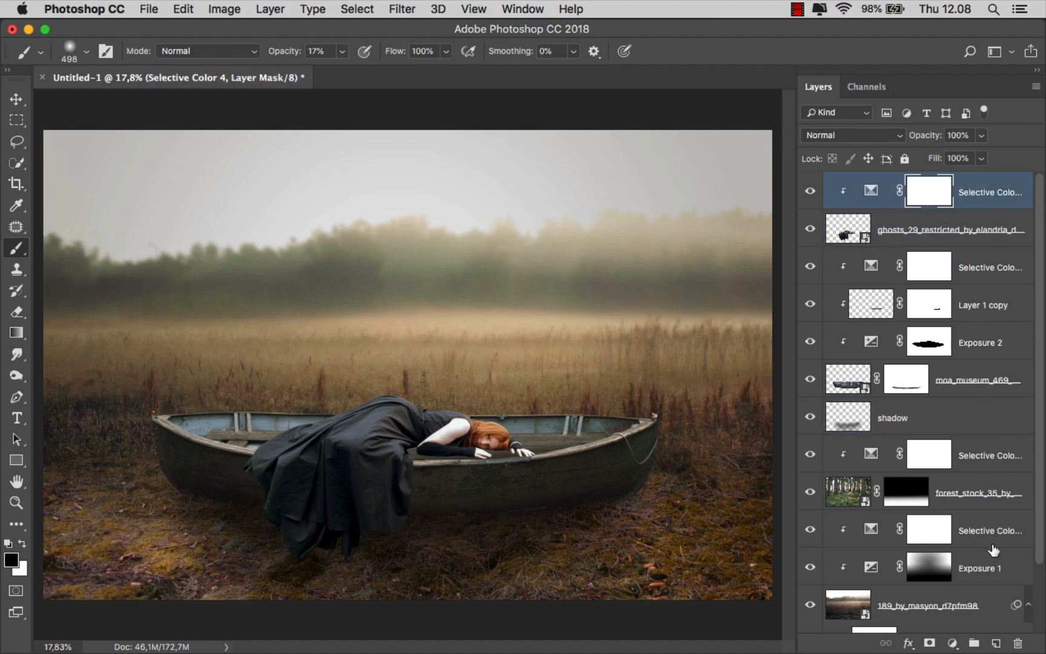
click(993, 642)
right_click(941, 183)
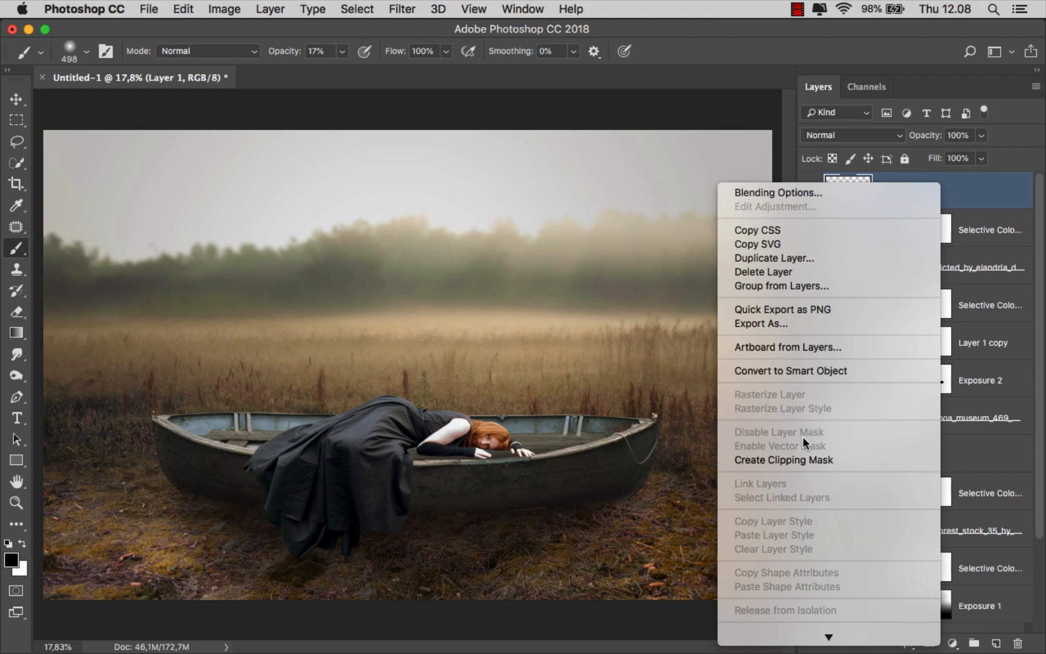
click(803, 460)
- Paint soft black shading over the lower folds of the dress with a brush of about 415 to 516 px
scroll(357, 510, up, 5)
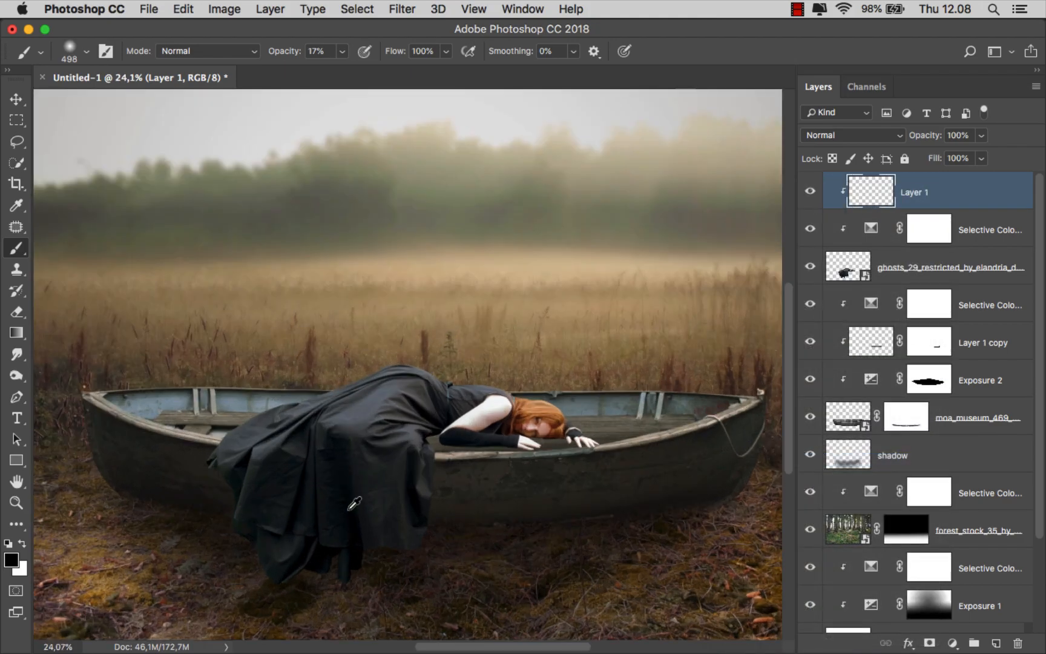
scroll(357, 510, down, 3)
drag(485, 483, 478, 467)
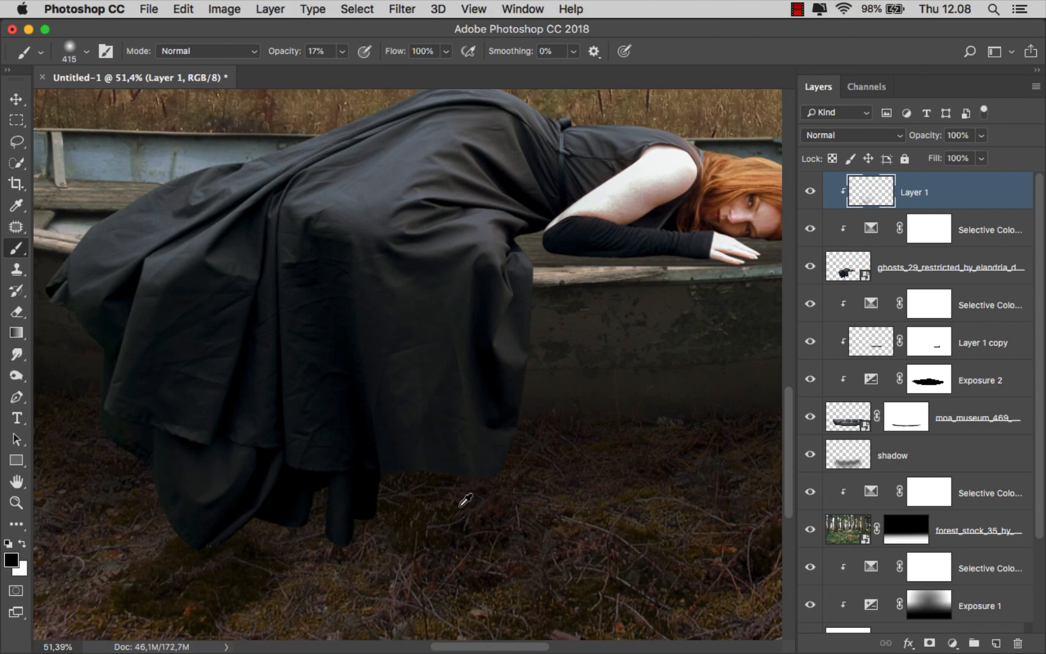
scroll(461, 496, down, 1)
drag(477, 500, 497, 462)
scroll(569, 418, down, 4)
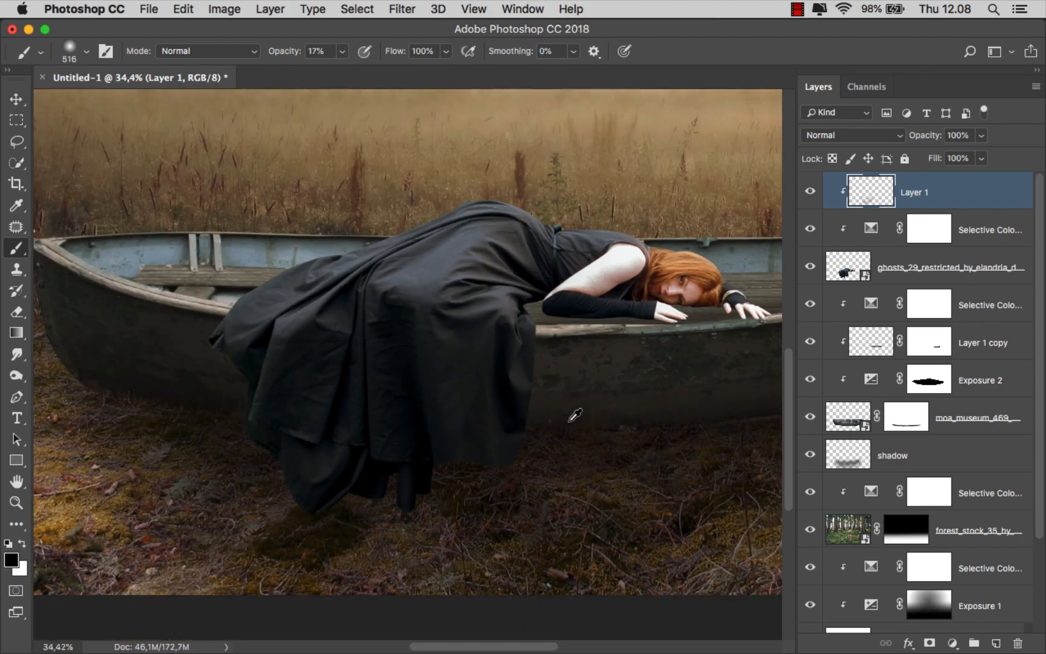
scroll(573, 420, down, 1)
scroll(569, 425, down, 1)
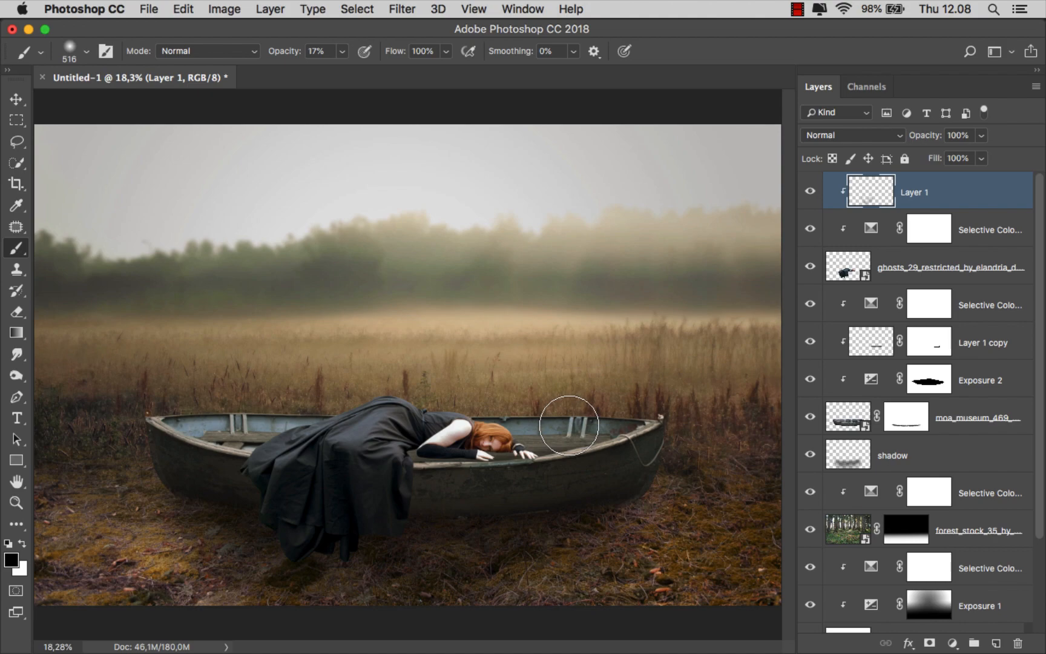
- Add a new layer above the boat's Selective Color adjustment, clip it to the boat and name it "shadow"
click(981, 309)
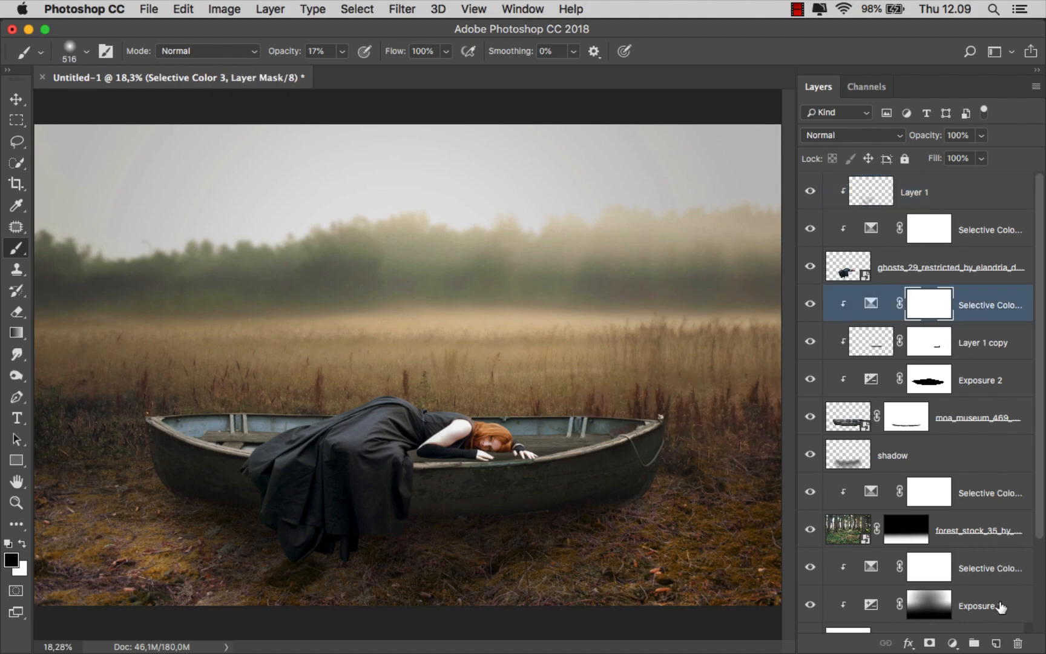
click(995, 641)
right_click(932, 306)
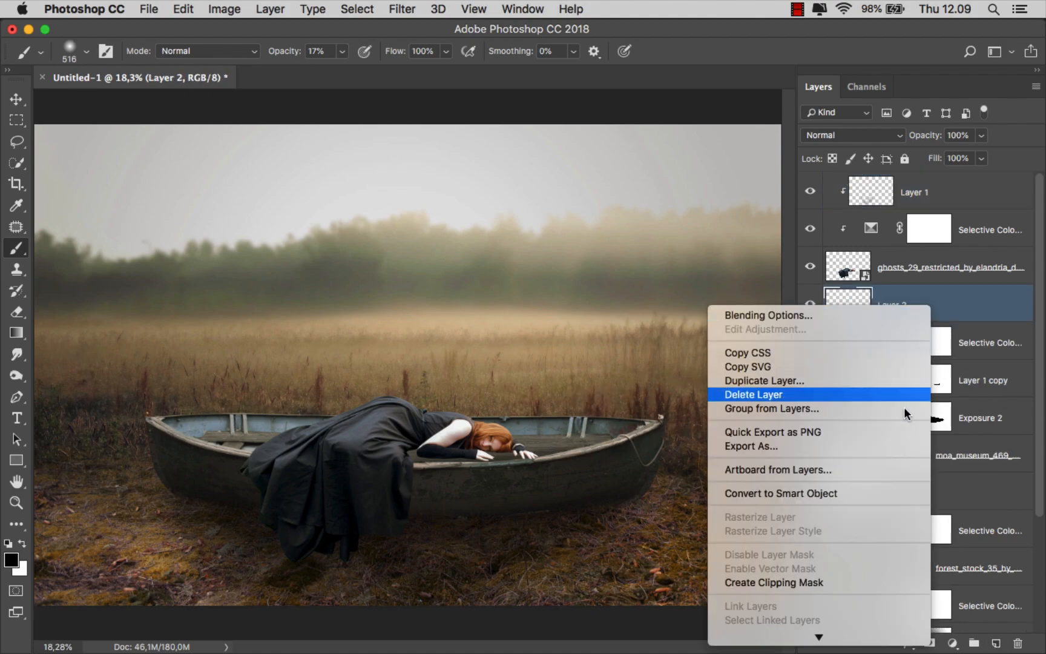
click(843, 582)
double_click(915, 304)
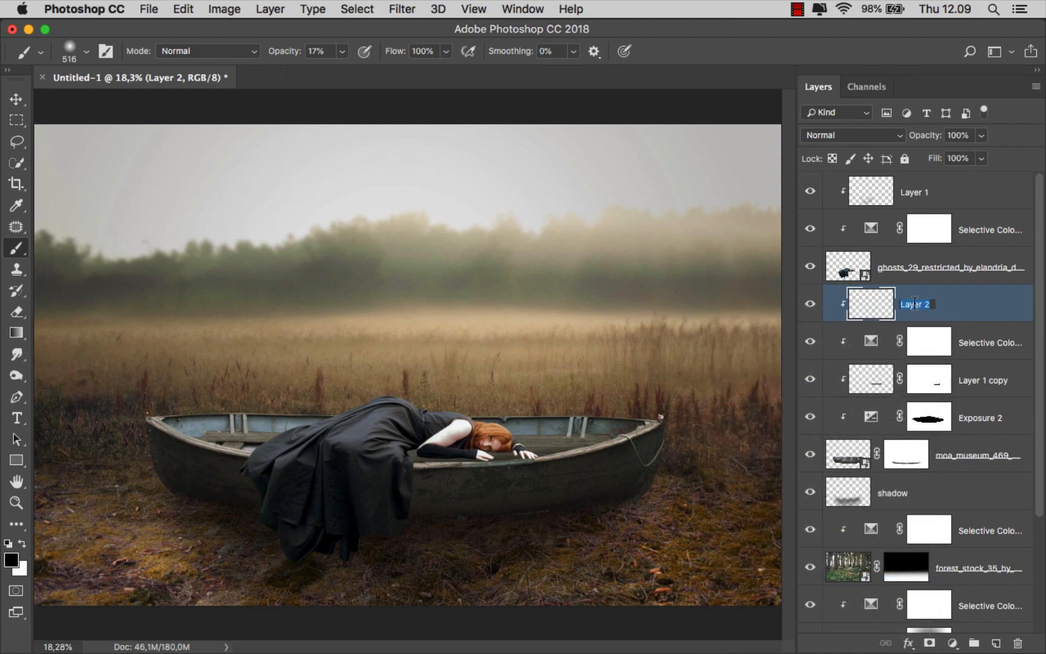
text(shadow)
key(Return)
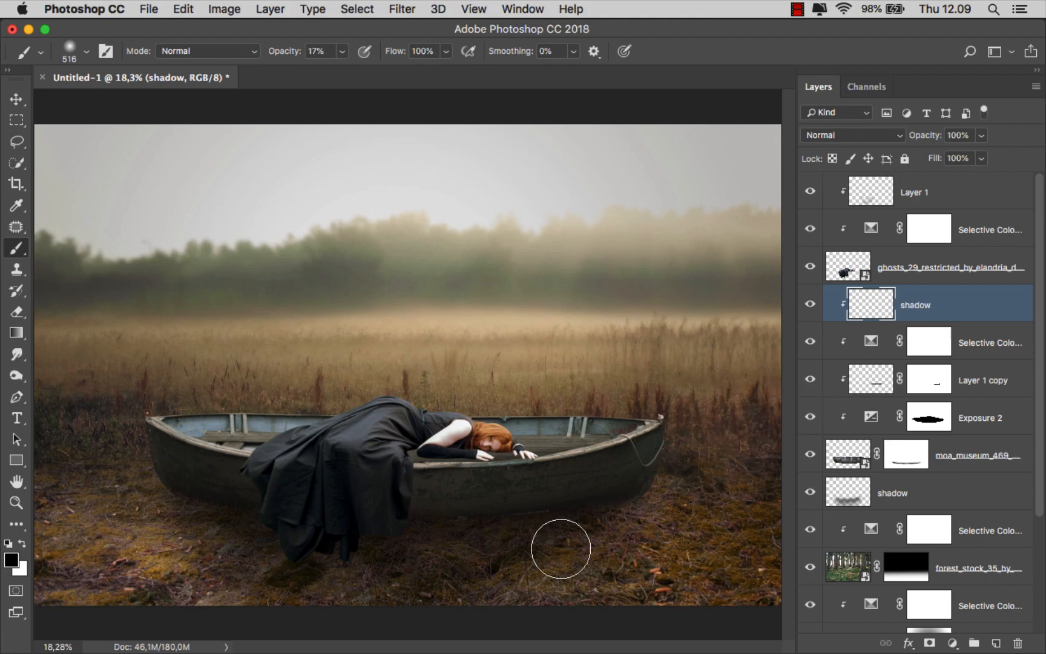
- Paint contact shadows on the boat beneath the woman's forearm and hands with a small brush of about 34 px
scroll(440, 525, up, 5)
mouse_move(425, 394)
mouse_down()
mouse_move(371, 387)
mouse_move(362, 416)
mouse_move(389, 418)
mouse_up()
scroll(372, 392, up, 8)
mouse_move(513, 453)
mouse_down()
mouse_move(349, 437)
mouse_move(182, 438)
mouse_up()
drag(313, 417, 331, 416)
mouse_move(224, 443)
mouse_down()
mouse_move(278, 498)
mouse_move(302, 491)
mouse_up()
mouse_move(554, 442)
mouse_down()
mouse_move(531, 443)
mouse_move(638, 420)
mouse_move(642, 428)
mouse_up()
scroll(651, 420, up, 1)
drag(707, 448, 675, 447)
mouse_move(669, 445)
mouse_down()
mouse_move(679, 445)
mouse_move(541, 449)
mouse_up()
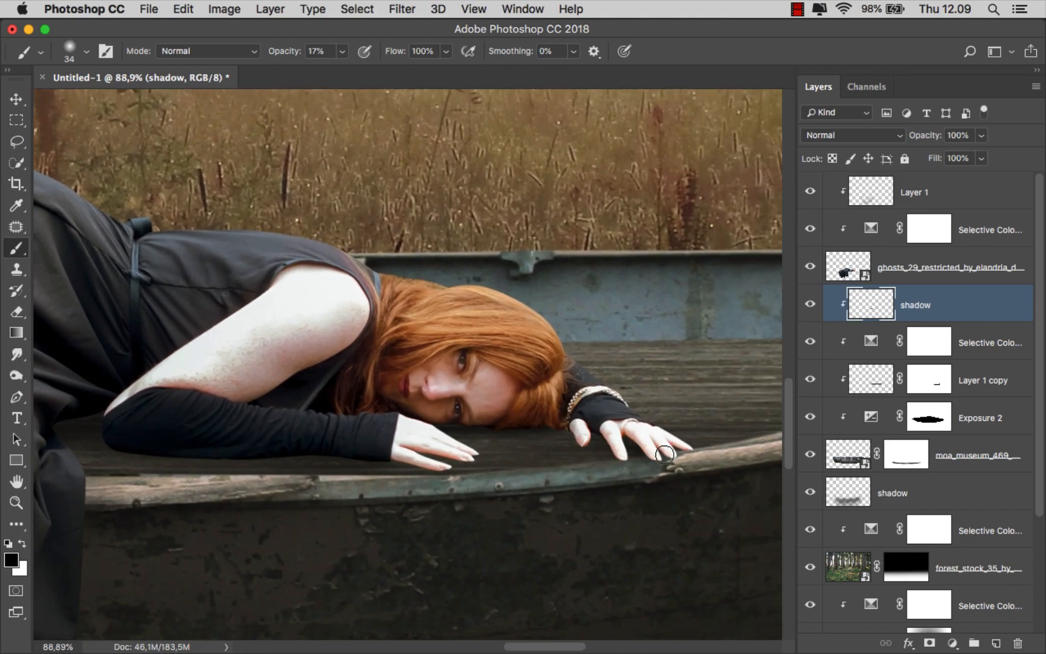
- Deepen the shadows around the outstretched hand, below the head and under the sleeve with a brush of about 57 to 71 px
drag(666, 454, 695, 454)
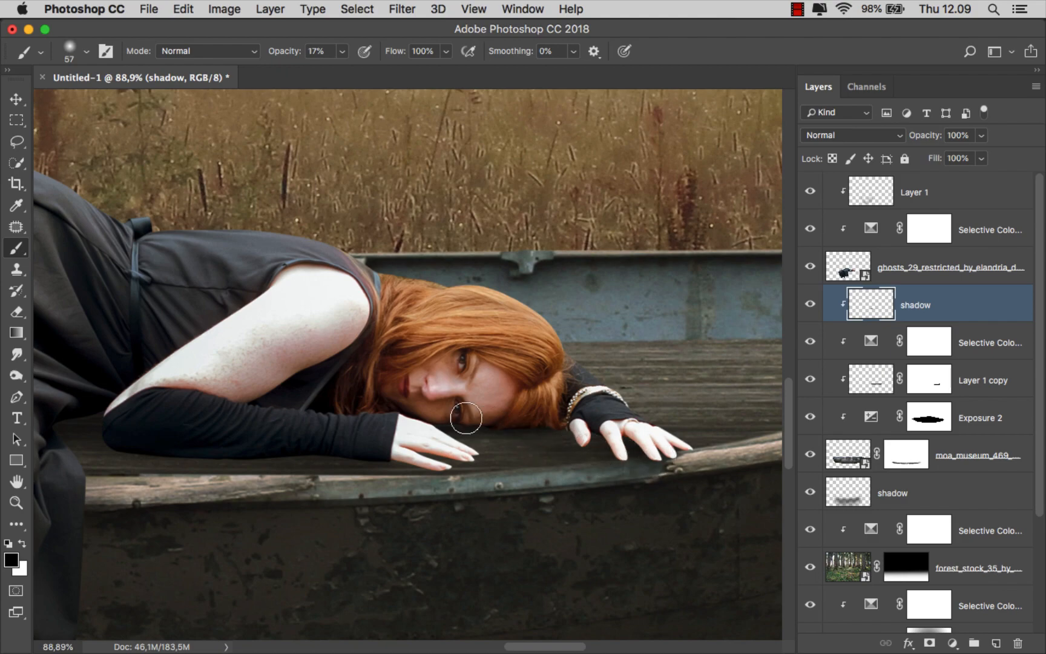
drag(562, 437, 575, 437)
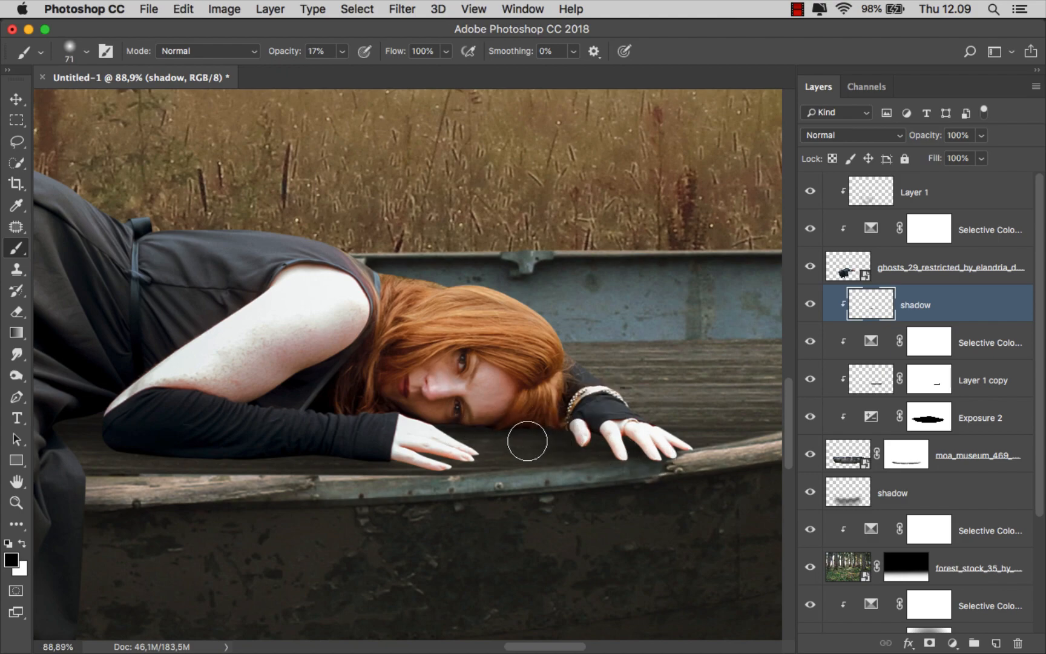
drag(388, 469, 176, 465)
scroll(271, 455, down, 1)
drag(269, 453, 267, 452)
drag(130, 454, 410, 463)
- Build up a broader shadow on the hull beside the draped dress, enlarging the brush to about 430 px, and undo the last stroke
scroll(361, 451, down, 5)
key(bracketright)
key(bracketright)
key(bracketright)
key(bracketright)
drag(256, 458, 368, 442)
scroll(349, 439, down, 1)
mouse_move(227, 467)
mouse_down()
mouse_move(291, 454)
mouse_move(359, 471)
mouse_up()
scroll(352, 463, down, 1)
mouse_move(230, 530)
mouse_down()
mouse_move(372, 469)
mouse_move(323, 469)
mouse_move(338, 456)
mouse_move(386, 458)
mouse_up()
key(super+z)
- Darken the lower side of the hull with a 430 px brush and compare with the boat's shadow layer hidden and shown
scroll(317, 445, down, 5)
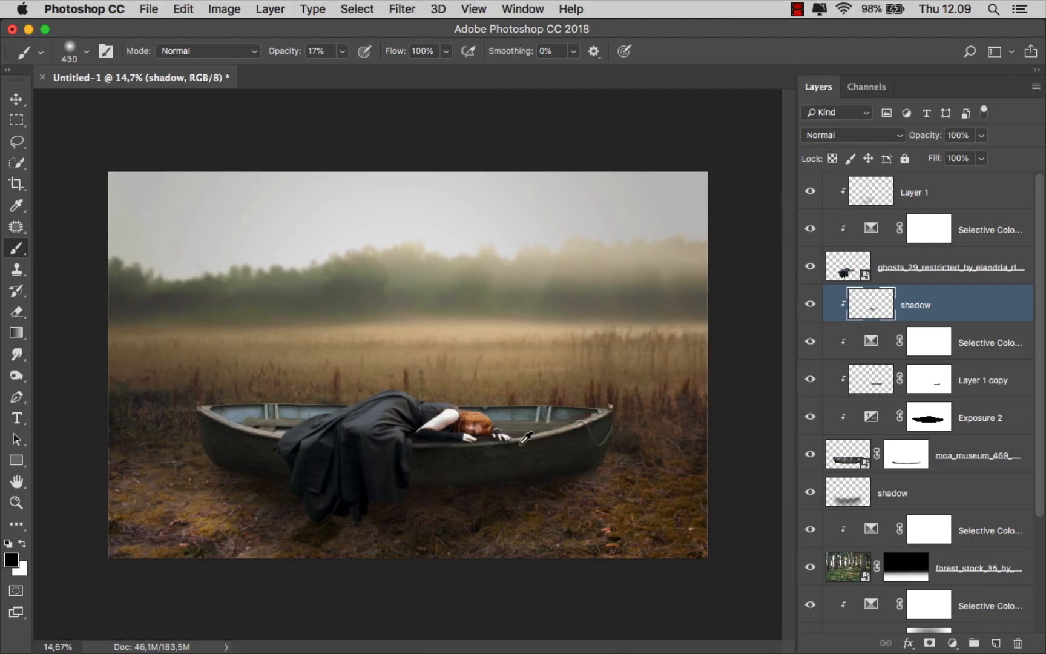
scroll(521, 454, up, 2)
mouse_move(665, 505)
mouse_down()
mouse_move(387, 515)
mouse_move(499, 523)
mouse_move(455, 523)
mouse_up()
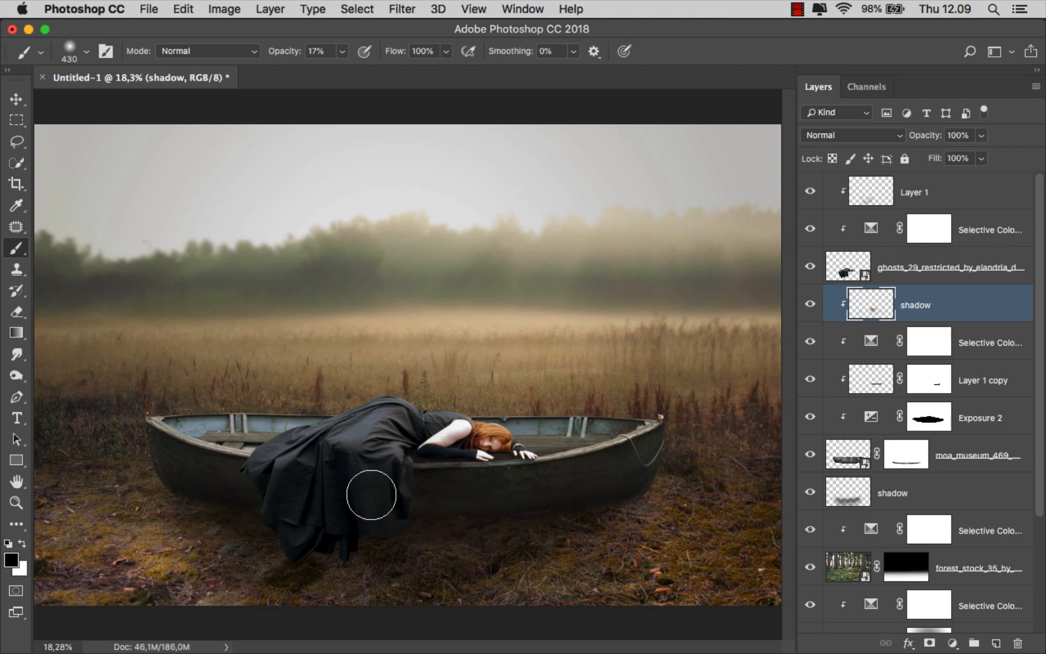
click(810, 304)
click(810, 304)
key(v)
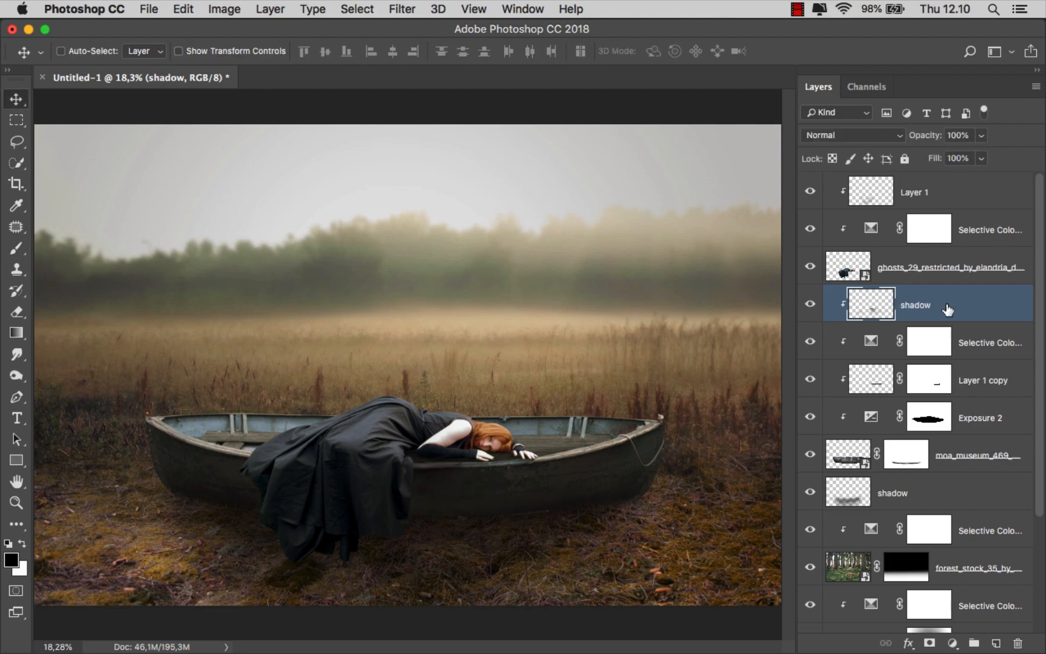
- Add a Brightness/Contrast adjustment above the field photo's Selective Color layer, clip it to the photo and set Brightness to 33
drag(1035, 354, 1036, 498)
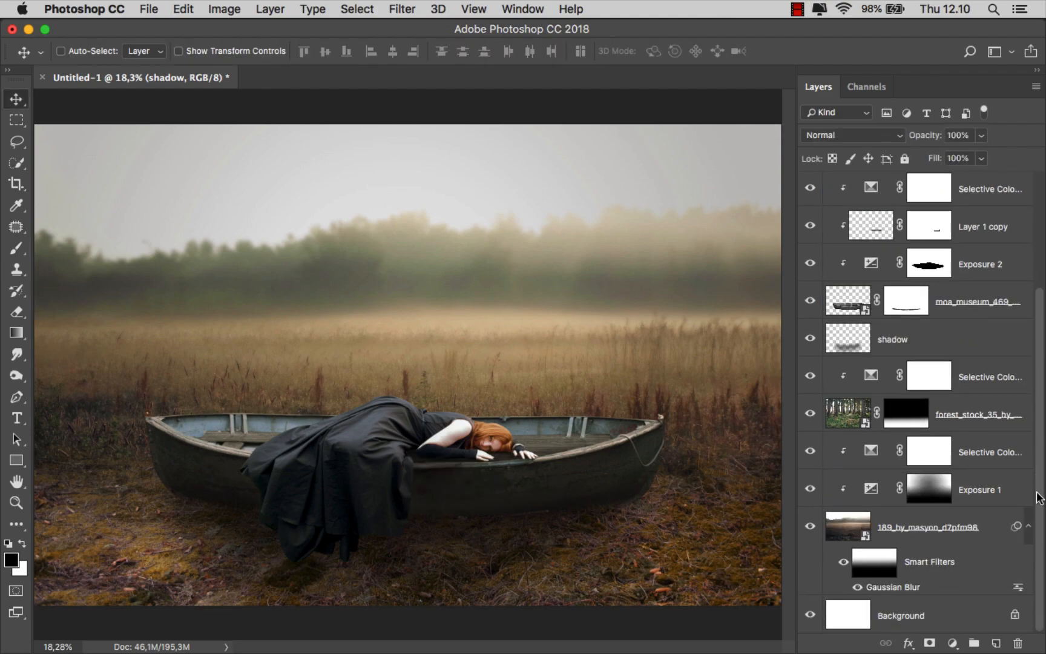
click(956, 526)
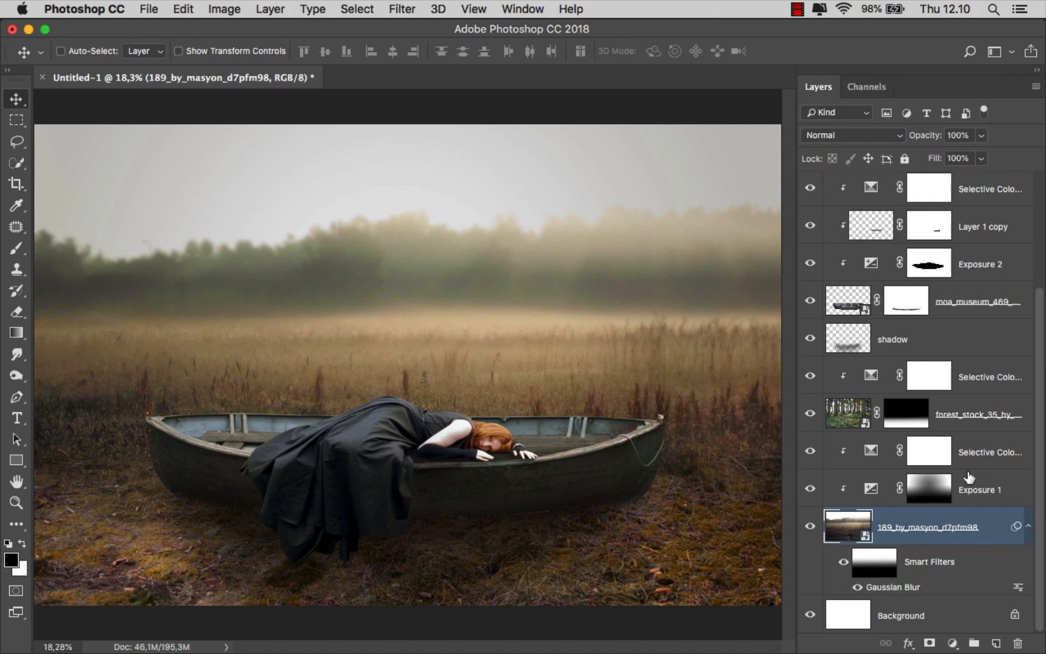
click(972, 454)
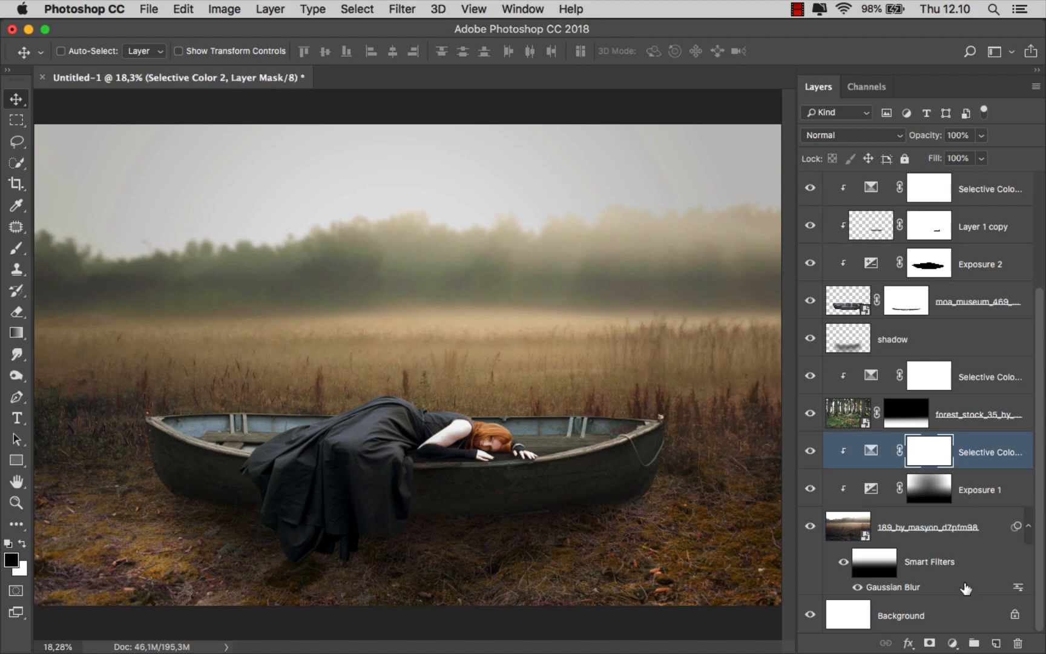
click(952, 642)
click(972, 384)
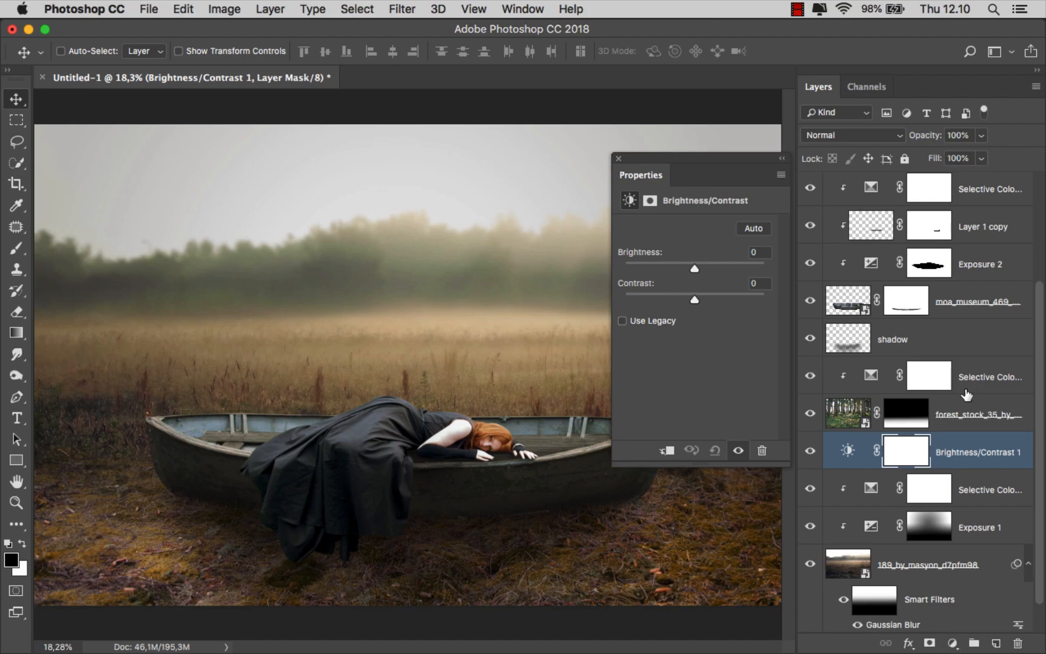
click(666, 451)
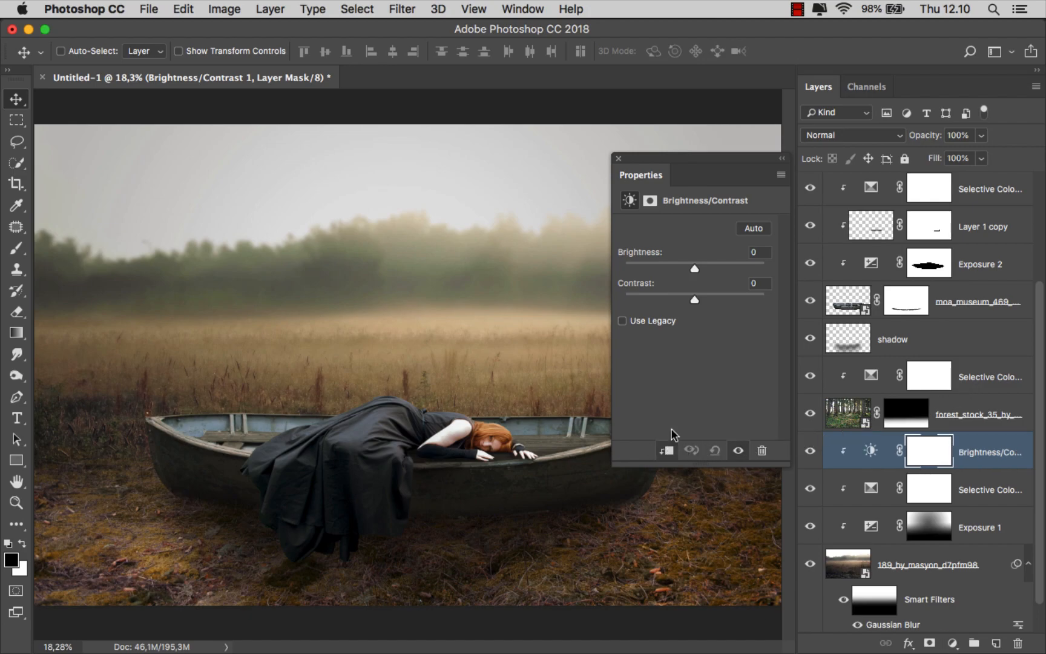
drag(704, 272, 709, 272)
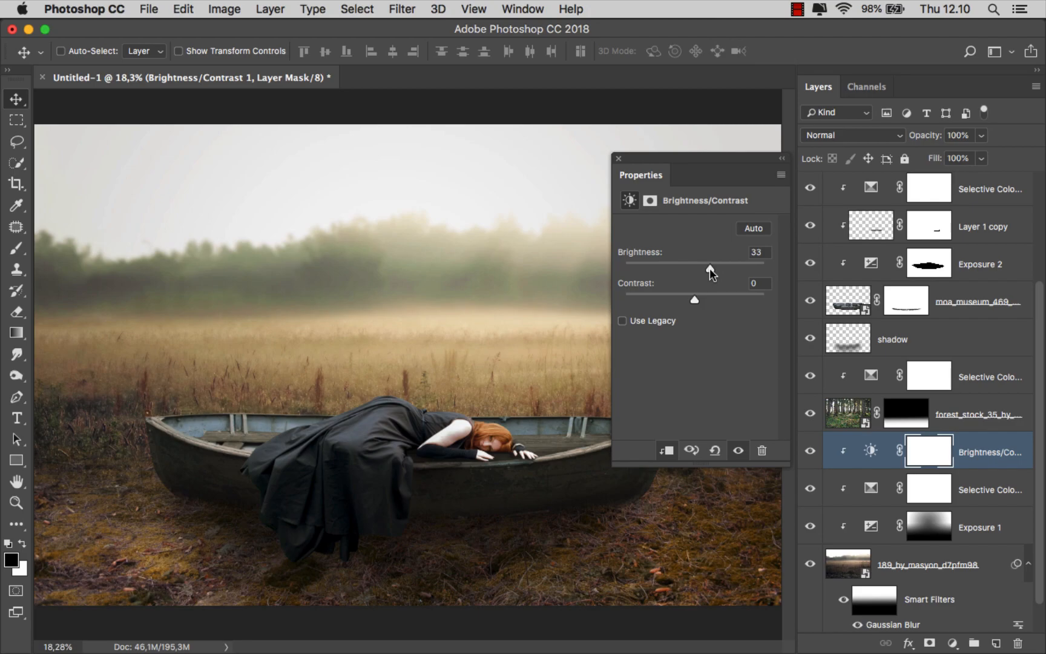
click(619, 158)
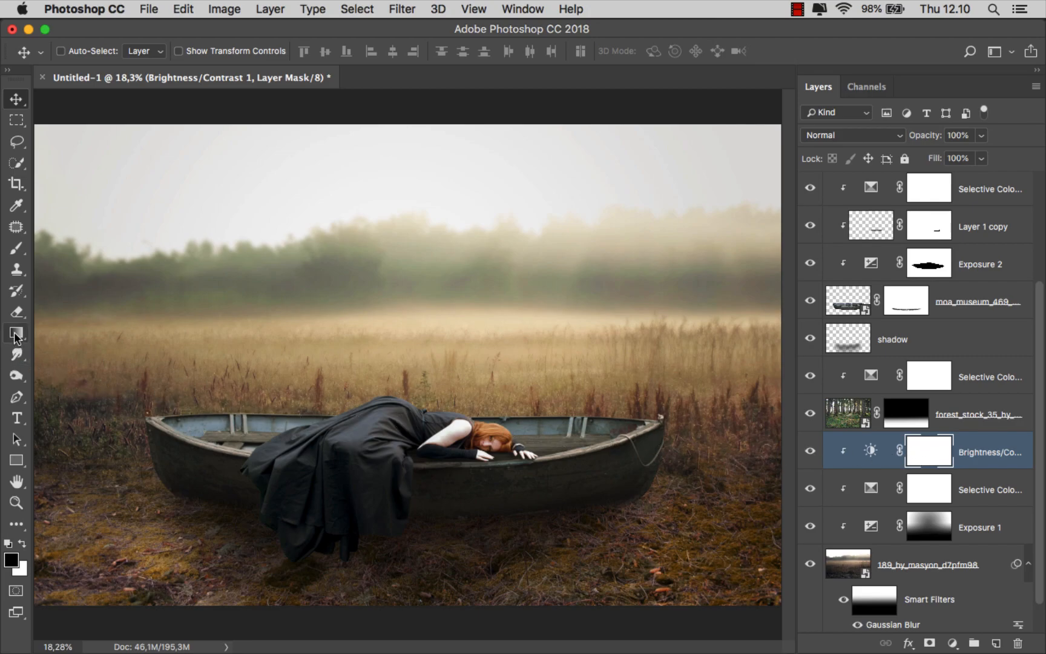
- Set up the Gradient tool with a linear black-to-transparent gradient at 100% opacity
drag(16, 332, 42, 336)
click(41, 332)
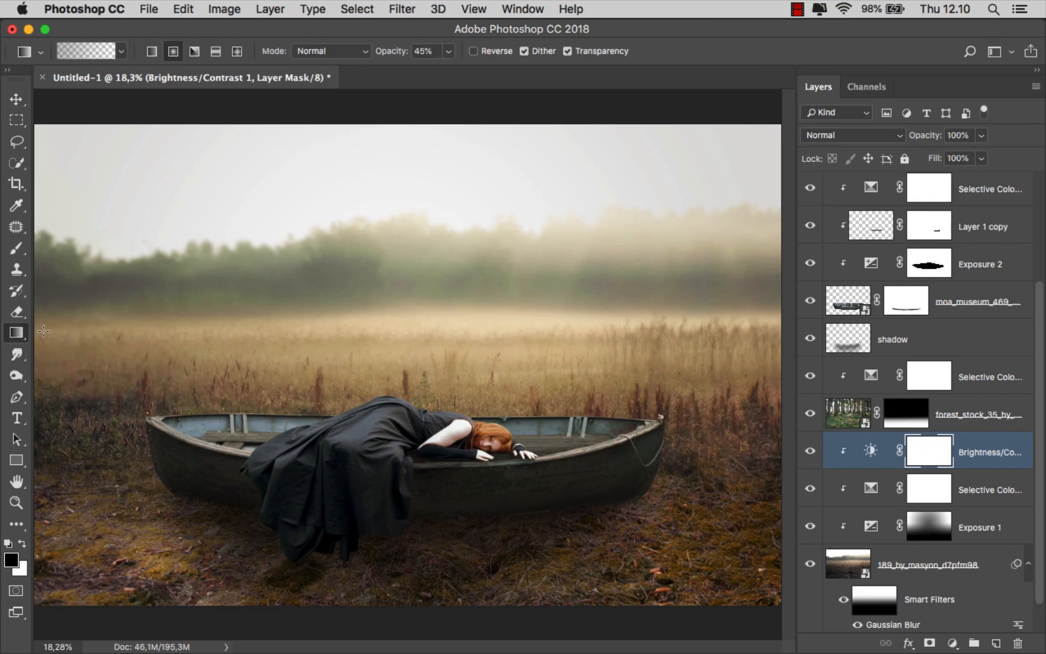
click(123, 51)
click(150, 52)
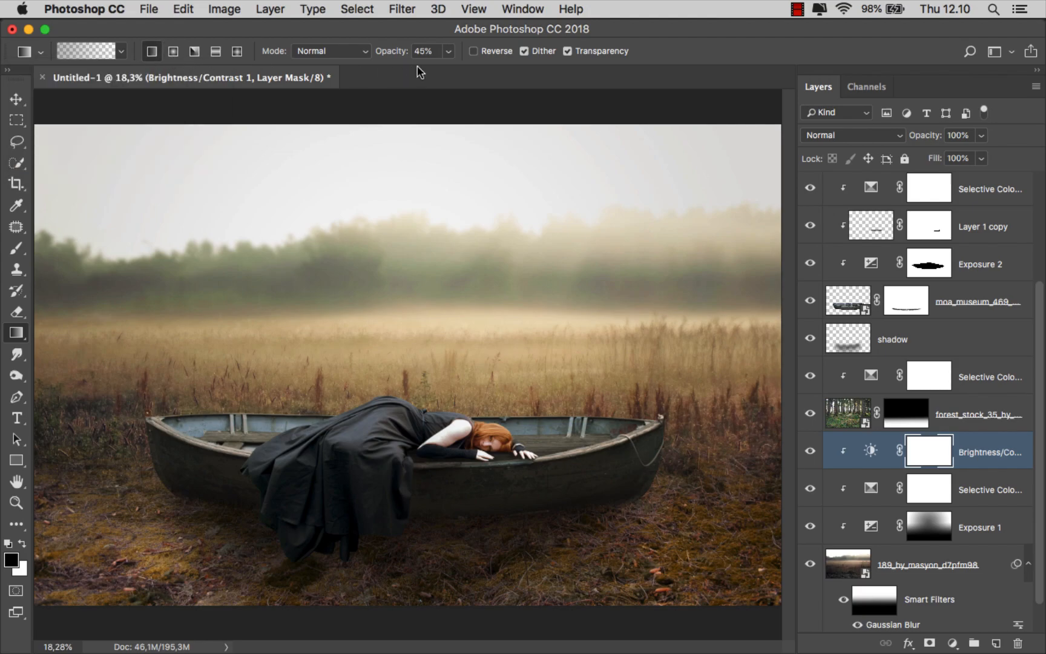
click(448, 52)
drag(491, 74, 660, 58)
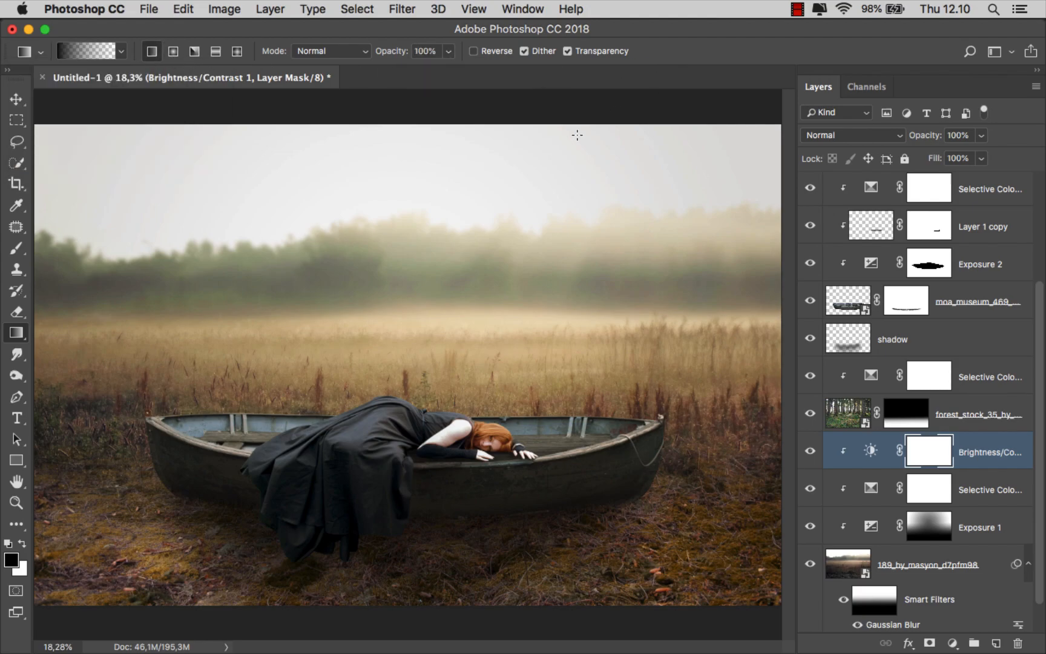
- Mask the Brightness/Contrast adjustment with gradients from the sky, upper corners and lower edge inward, and compare it hidden and shown
drag(441, 124, 441, 334)
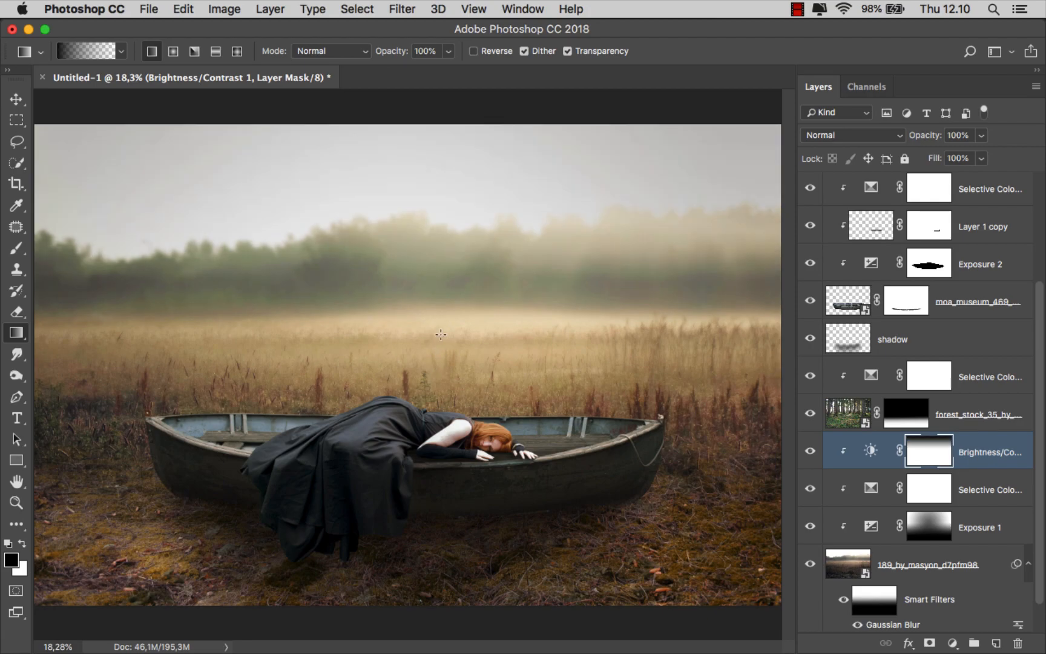
key(super+minus)
drag(69, 181, 285, 394)
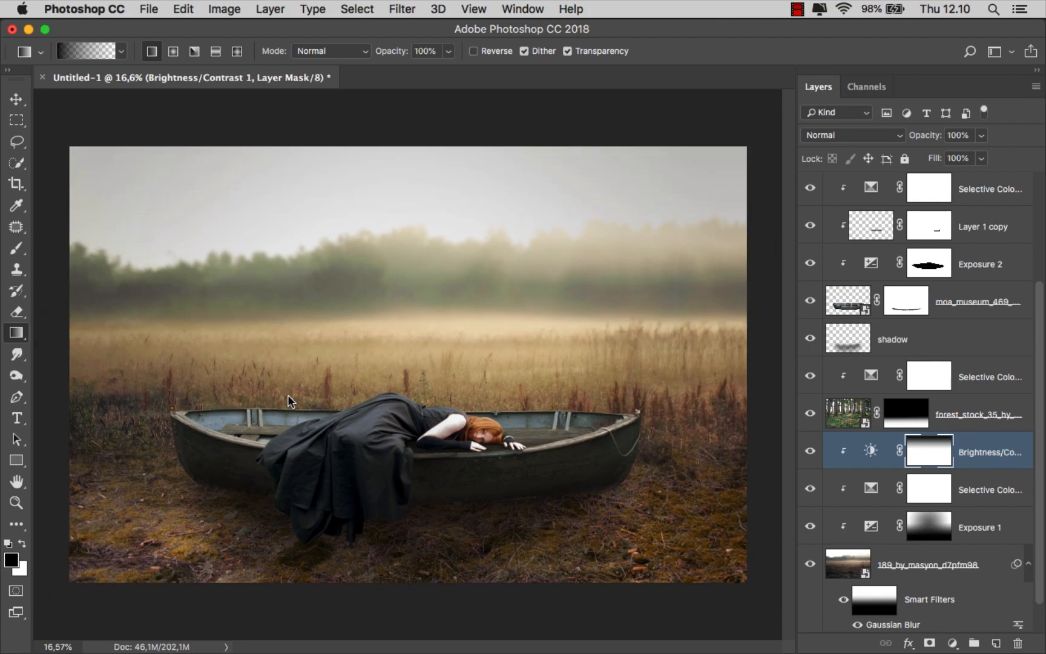
drag(743, 132, 489, 416)
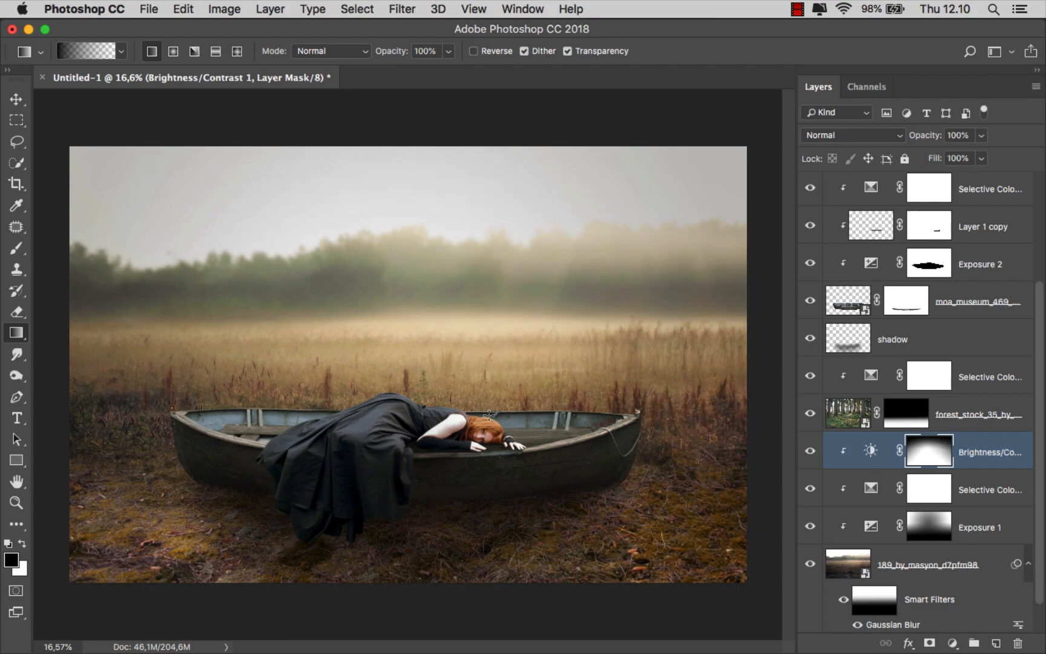
drag(463, 595, 459, 445)
drag(152, 577, 223, 446)
drag(690, 631, 584, 462)
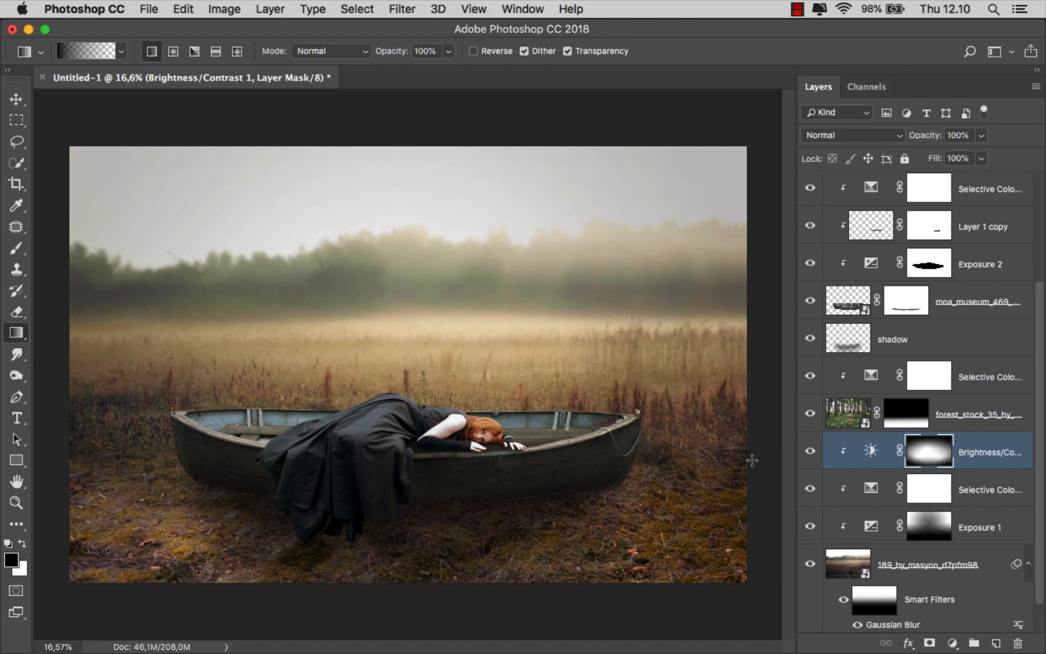
click(811, 451)
click(811, 451)
- Add a Hue/Saturation adjustment clipped above the field photo's Brightness/Contrast layer and colorize it with Hue 201 and Saturation 25
click(996, 455)
key(v)
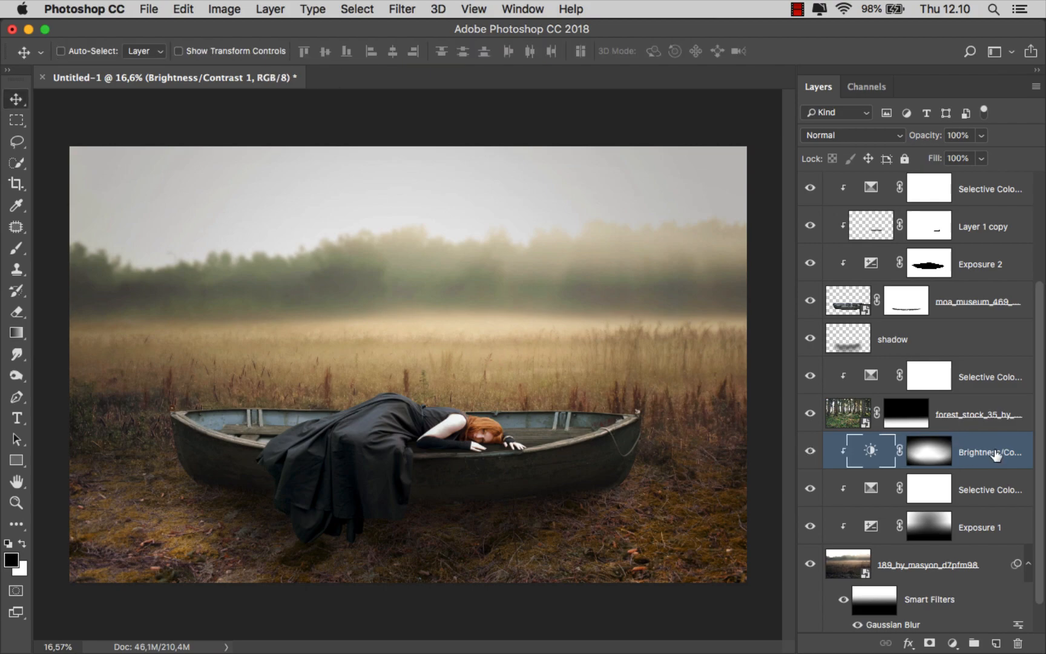
click(953, 642)
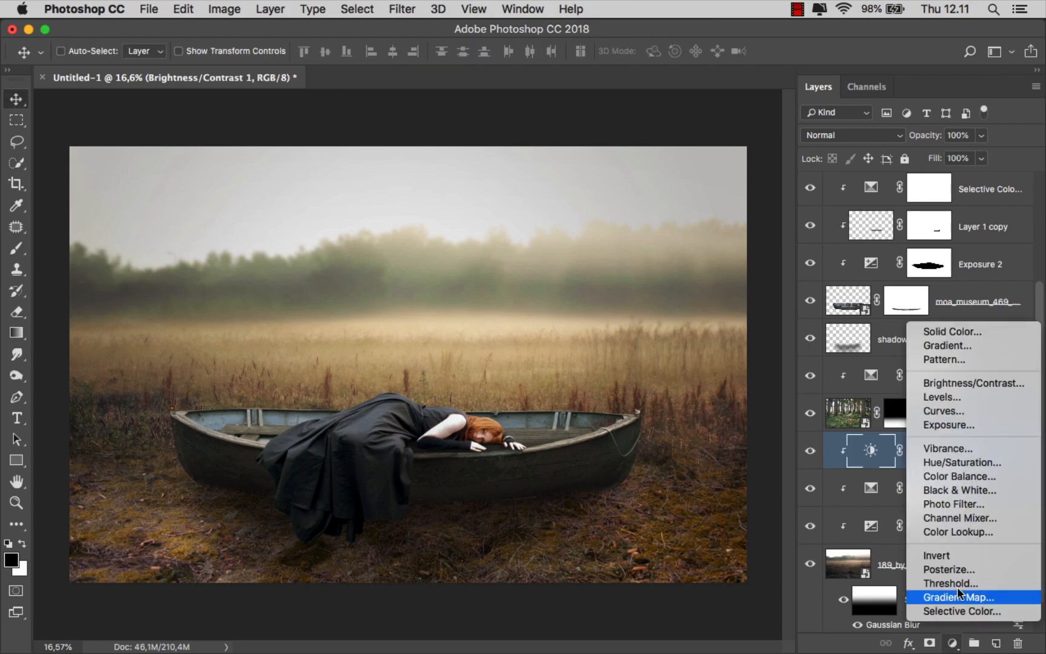
click(969, 463)
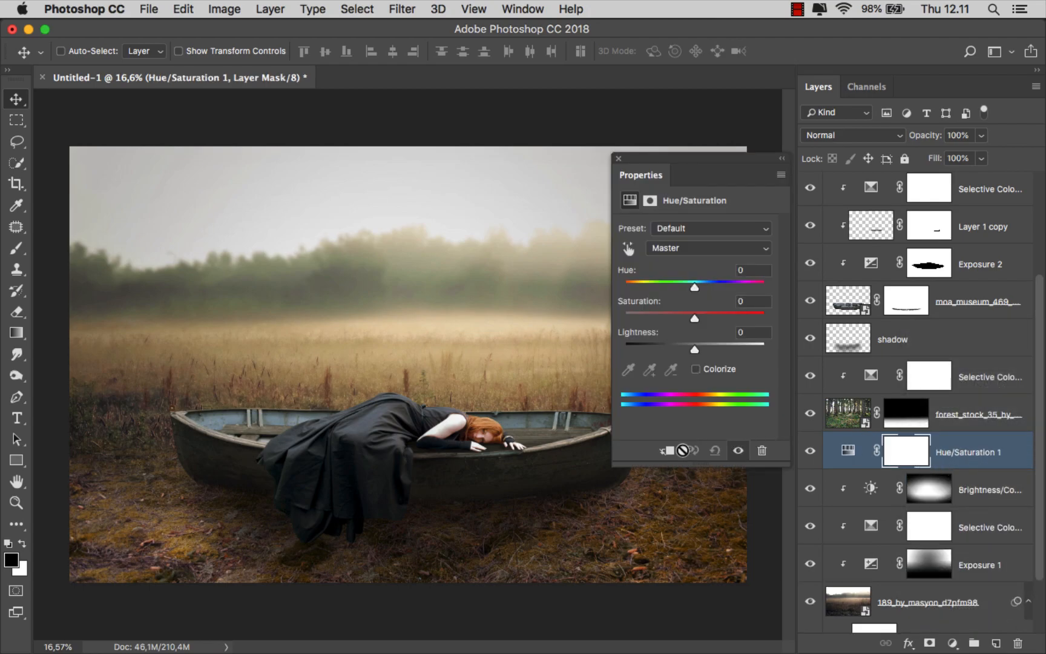
click(695, 369)
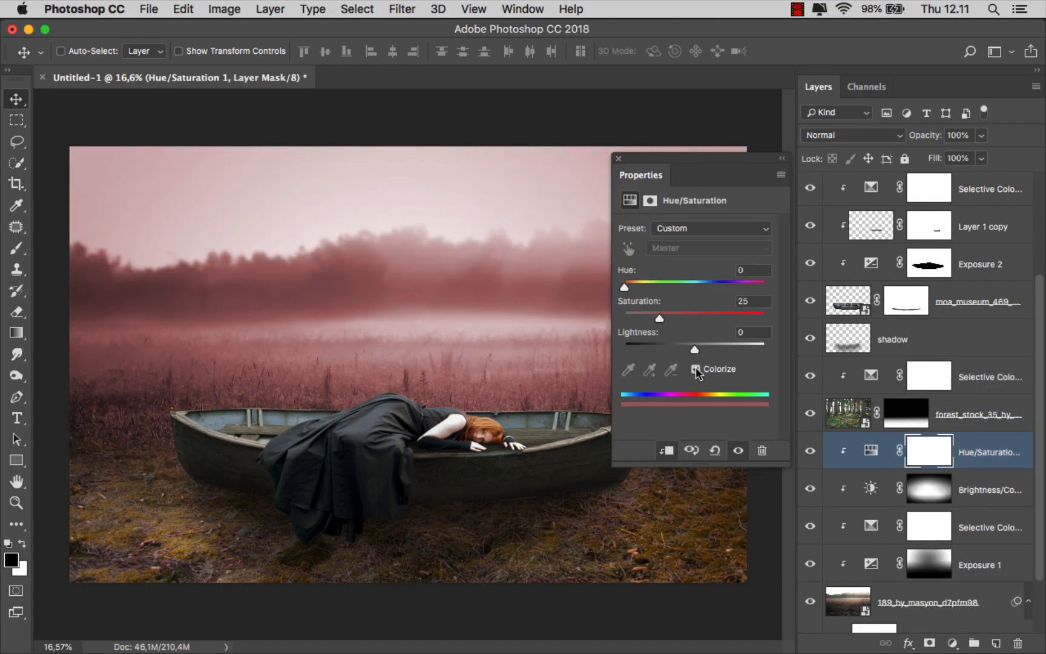
drag(682, 282, 707, 288)
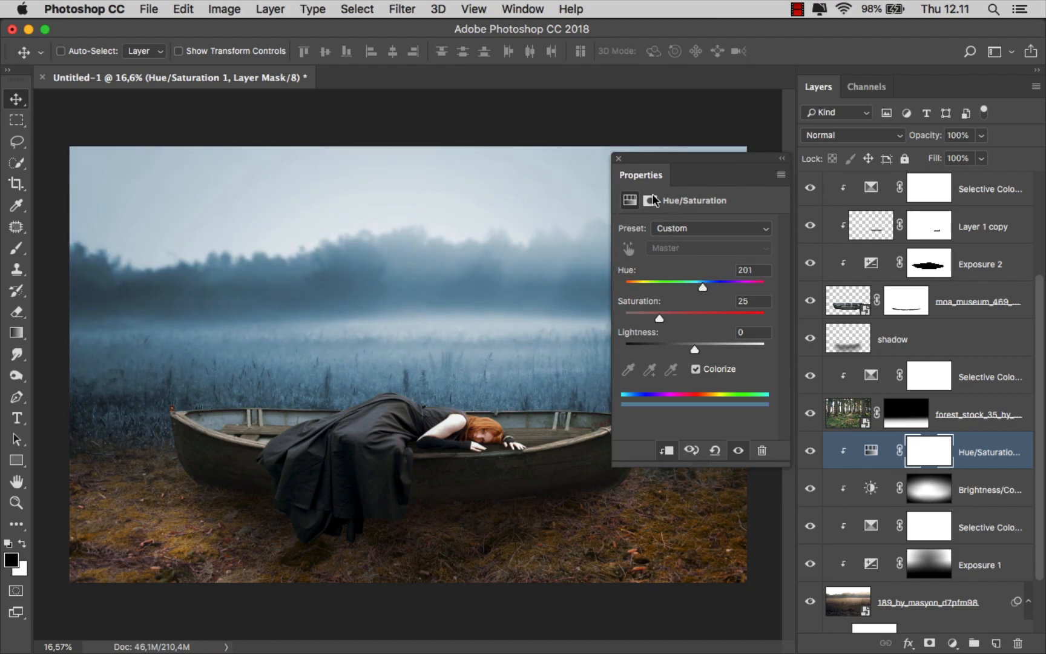
click(619, 158)
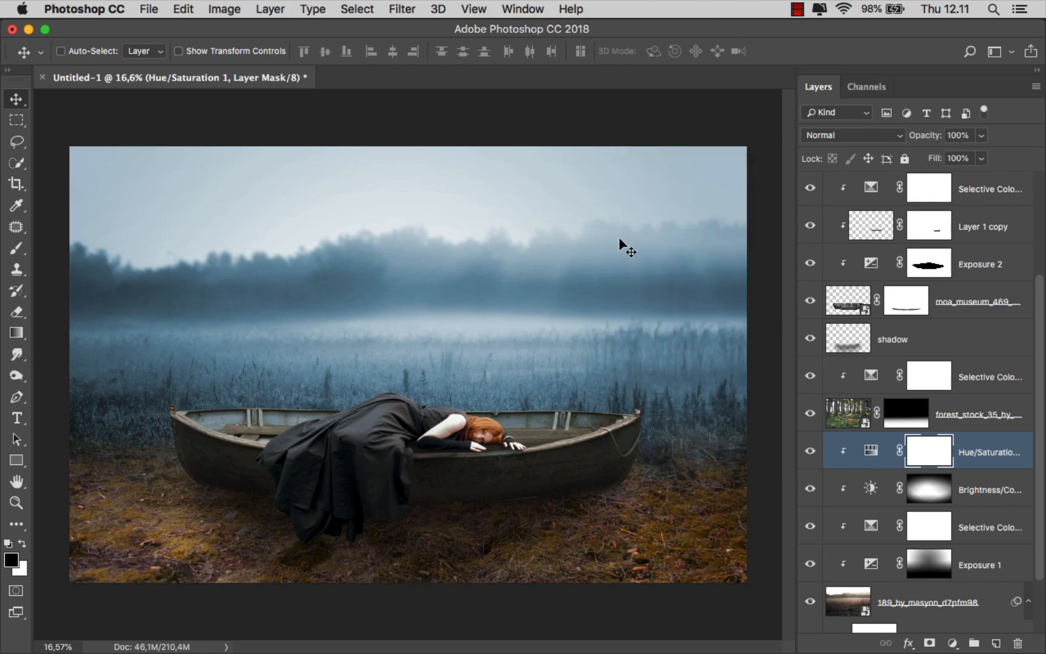
- Split the Hue/Saturation layer's Blend If black sliders to 0/255 for This Layer and 0/135 for Underlying Layer, and compare it hidden and shown
click(966, 449)
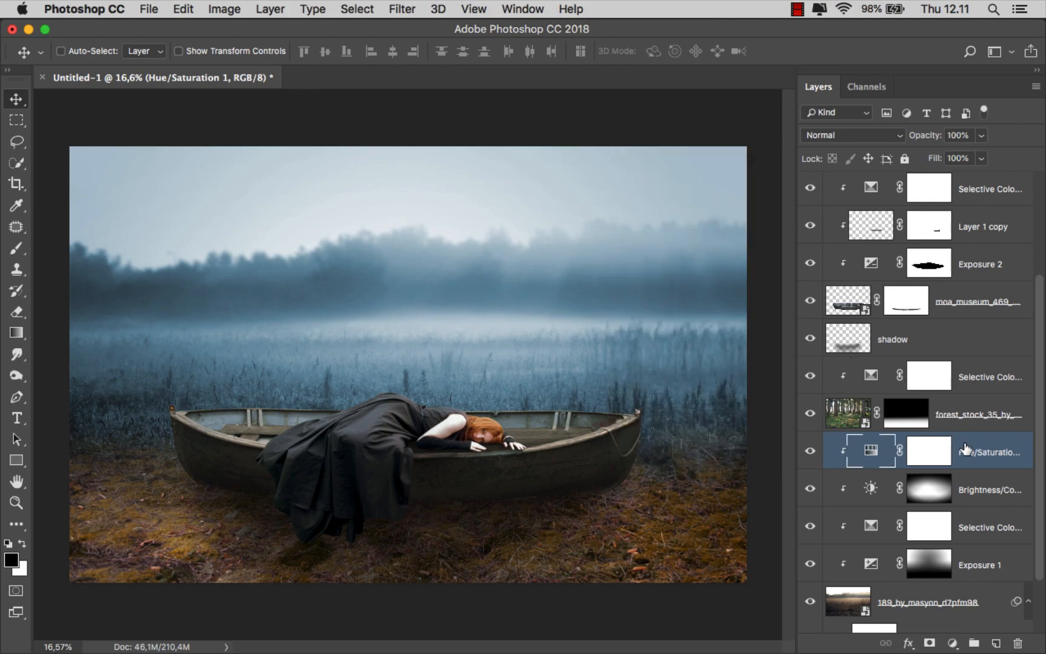
right_click(964, 445)
click(955, 449)
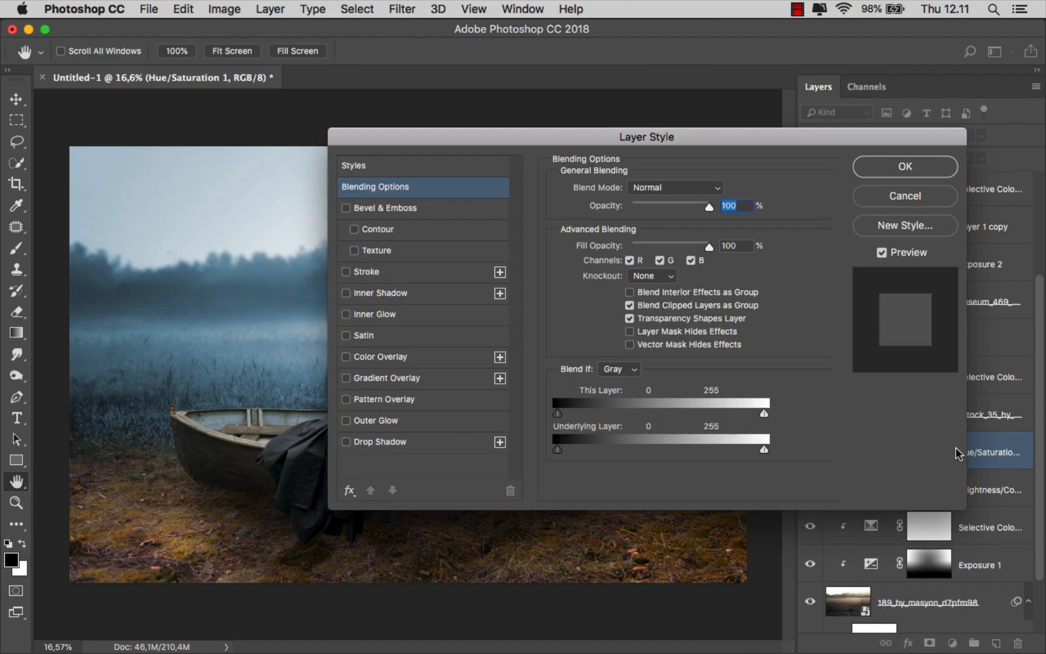
drag(533, 135, 750, 92)
drag(786, 408, 866, 407)
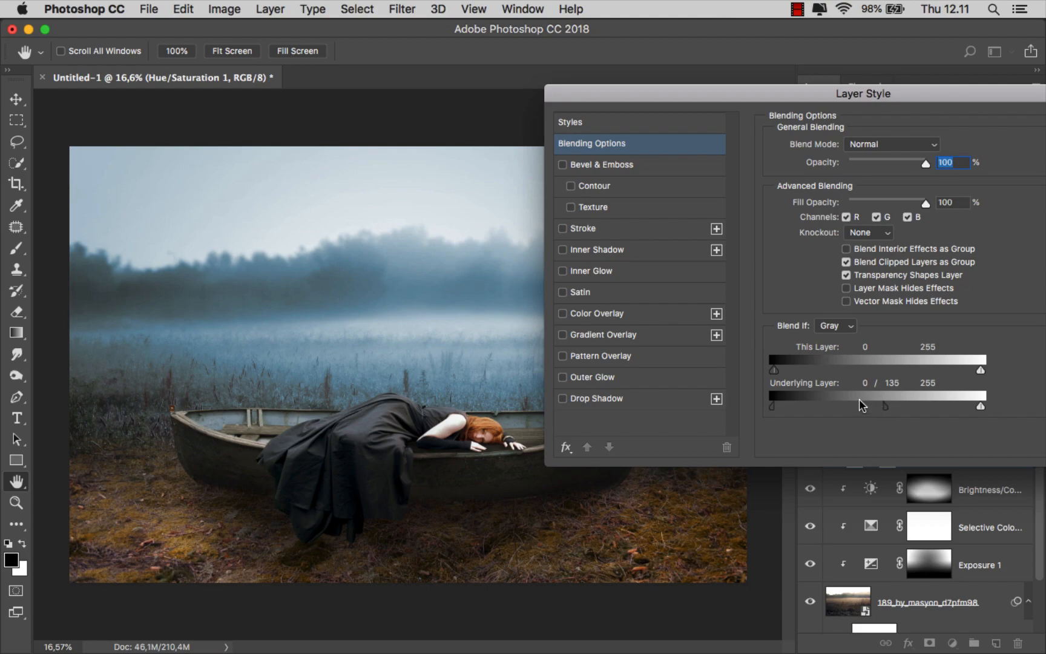
drag(774, 370, 953, 378)
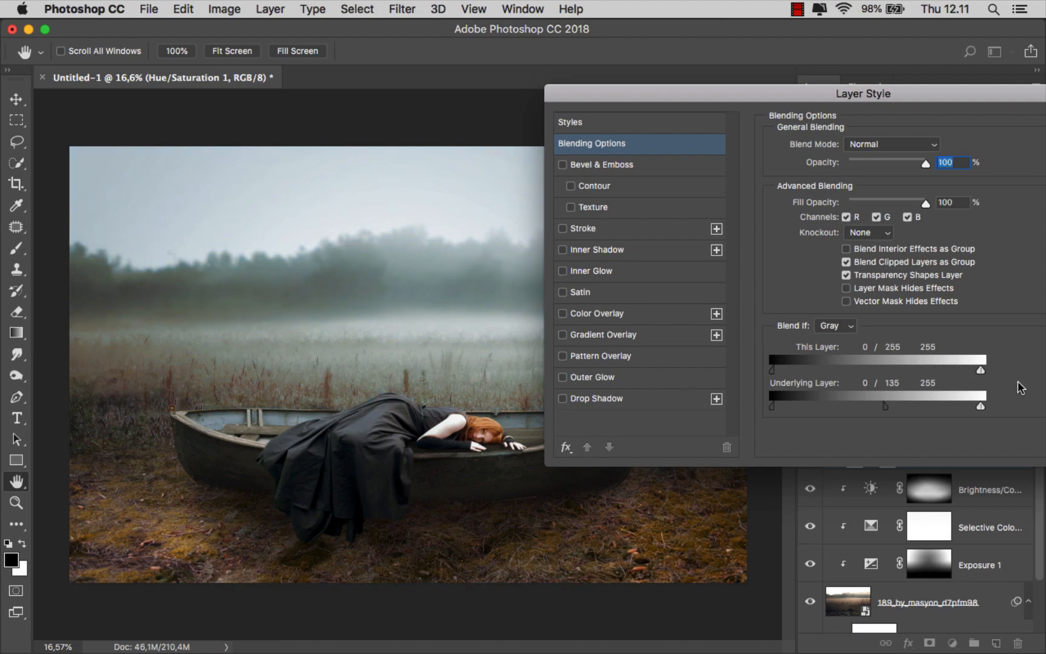
drag(916, 87, 788, 411)
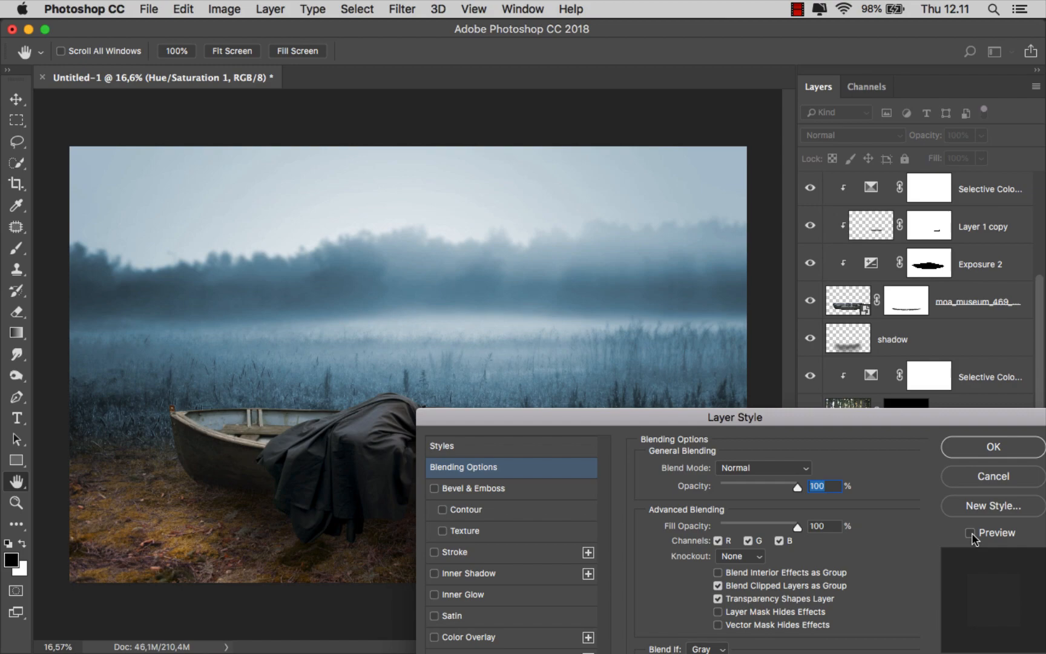
click(993, 451)
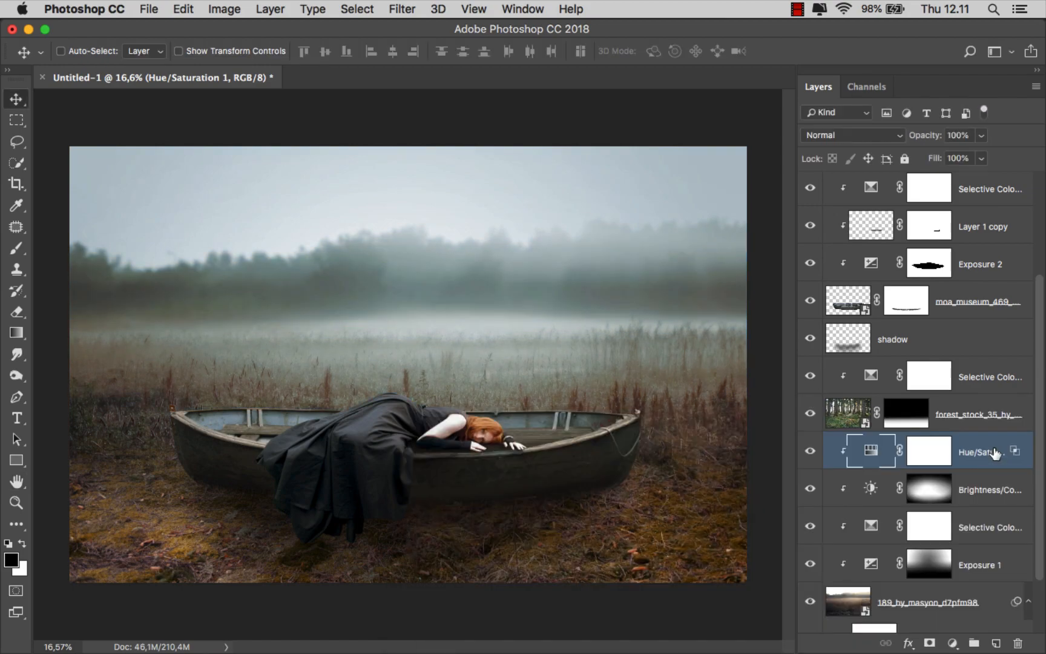
click(811, 452)
click(811, 453)
- Add a Gradient Fill layer above all layers with Radial style, Reverse enabled and the angle set to 31°
drag(1036, 442, 1040, 315)
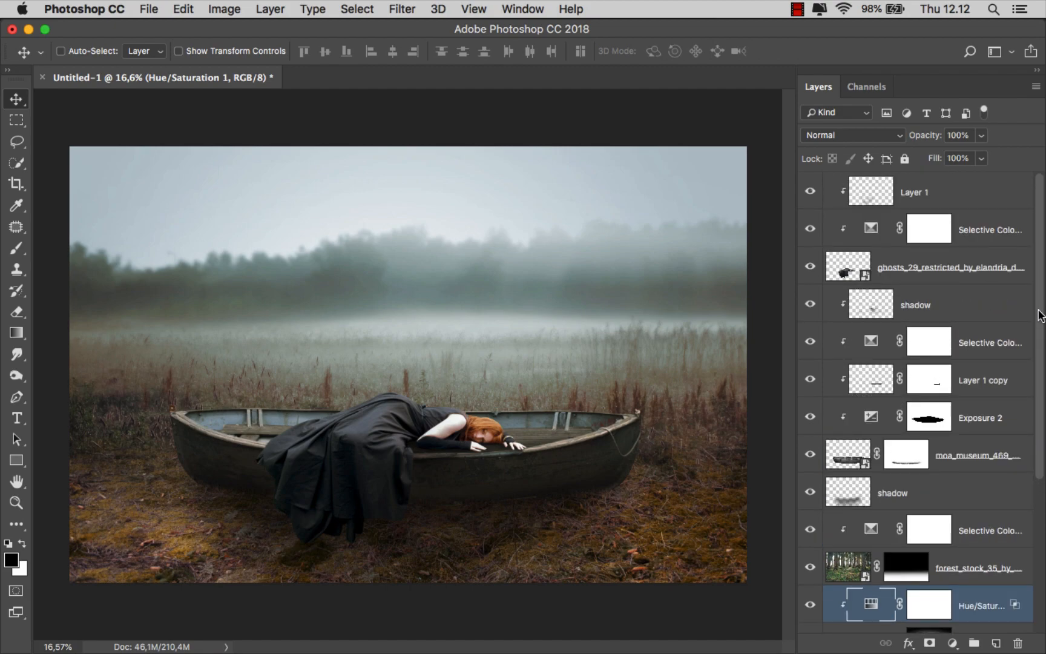
click(966, 202)
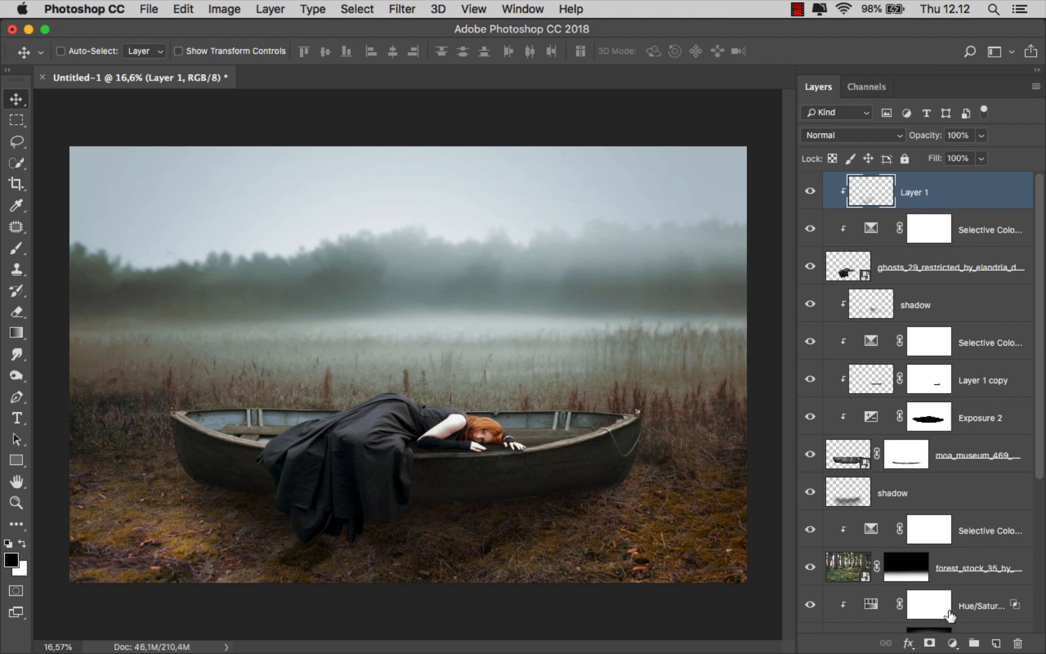
click(952, 643)
click(974, 344)
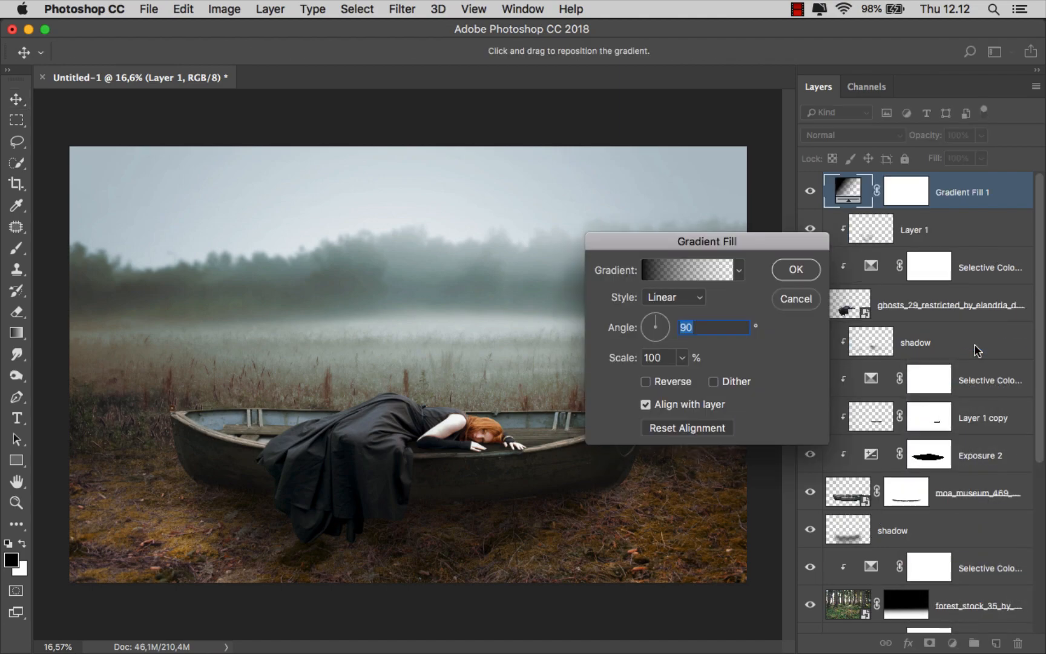
click(681, 300)
click(678, 306)
click(646, 381)
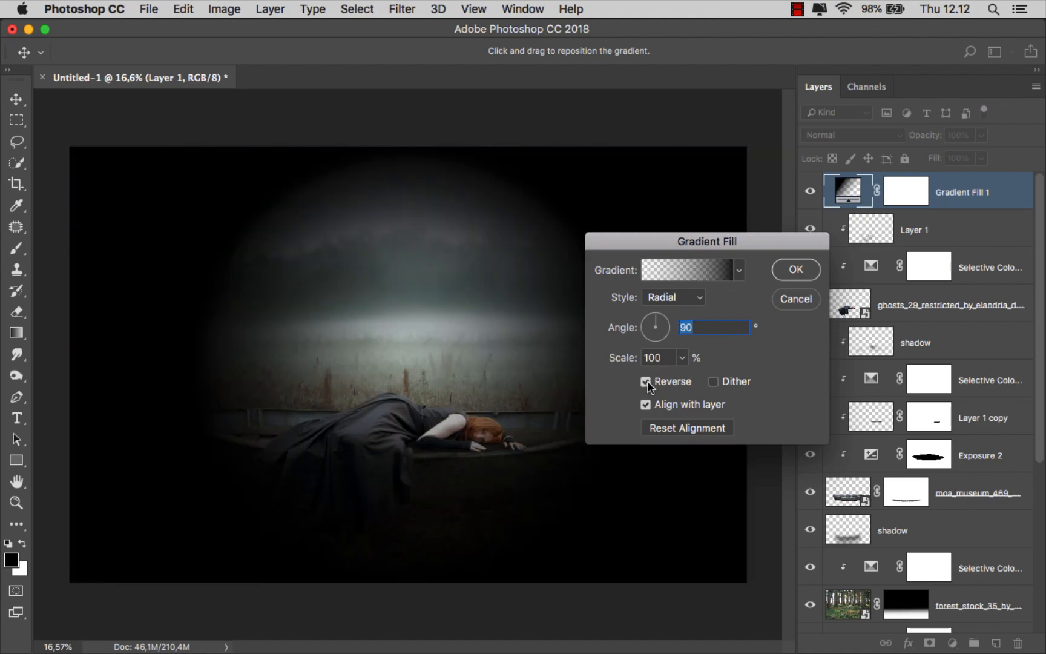
text(31)
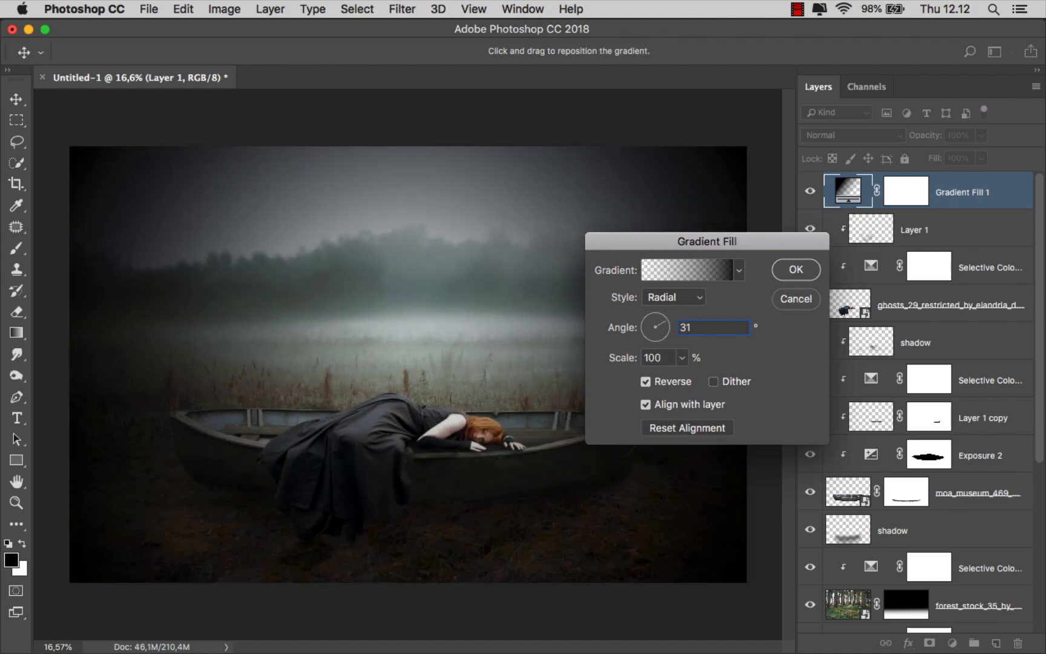
- Change the gradient's black colour stop to the dark olive 262a1d
click(692, 271)
click(948, 422)
click(927, 487)
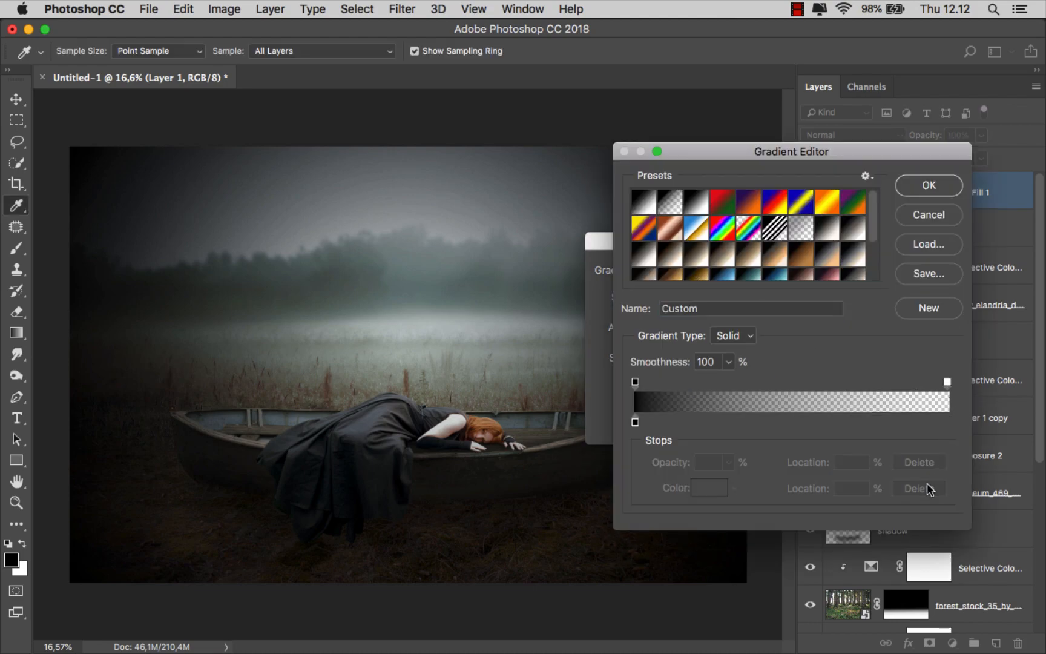
click(635, 423)
click(704, 489)
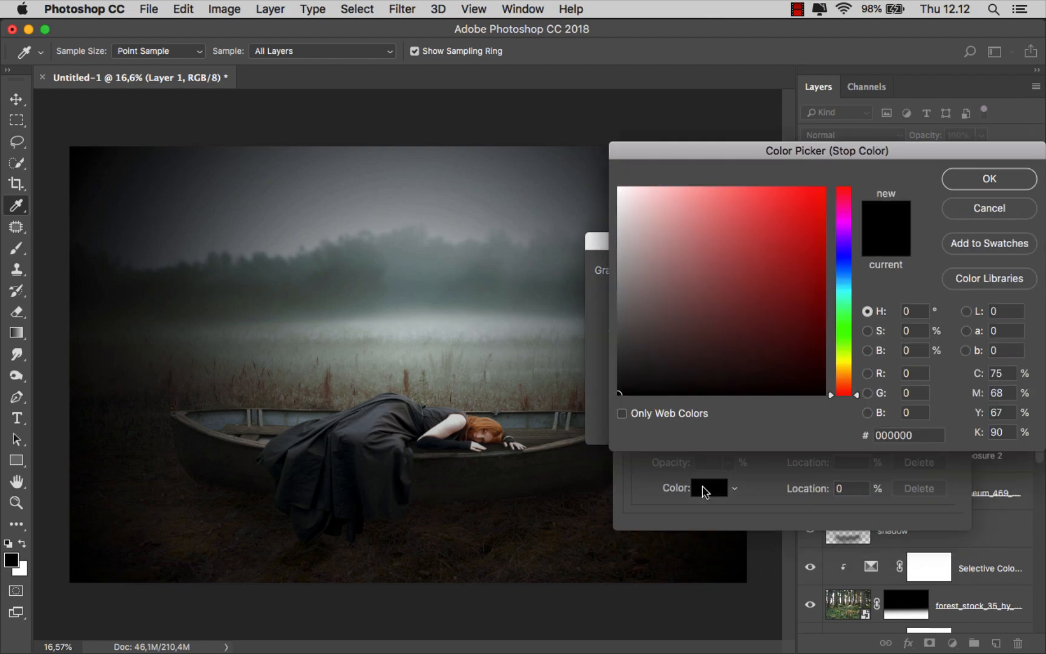
drag(672, 358, 683, 360)
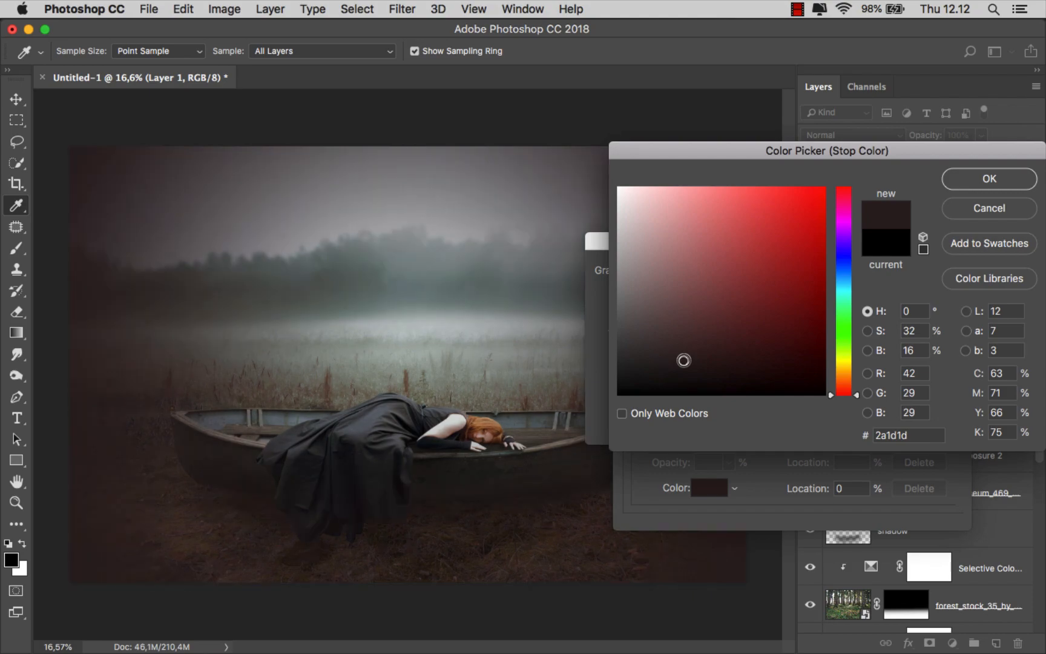
click(846, 350)
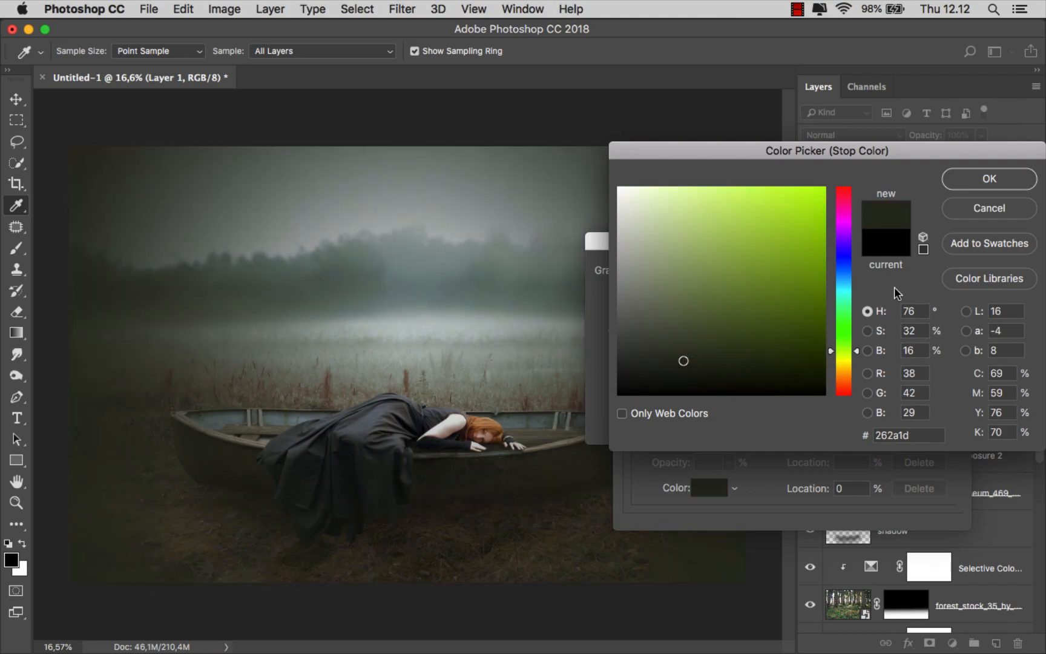
click(980, 182)
click(927, 189)
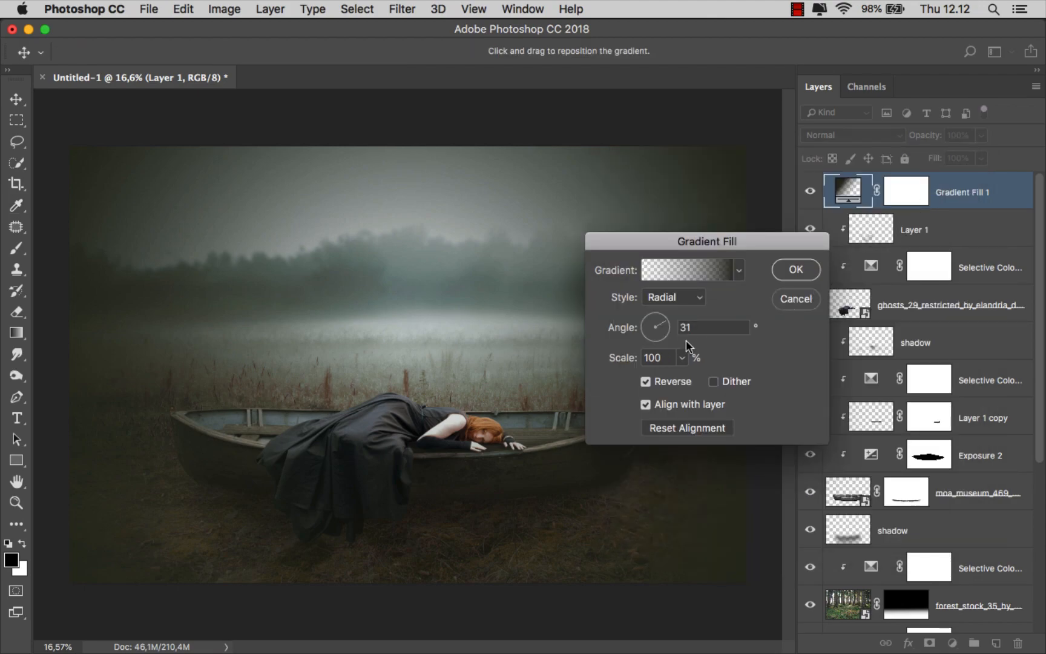
- Set the gradient fill's scale to 170%, move its centre slightly down towards the boat, and compare the layer hidden and shown
drag(630, 358, 682, 364)
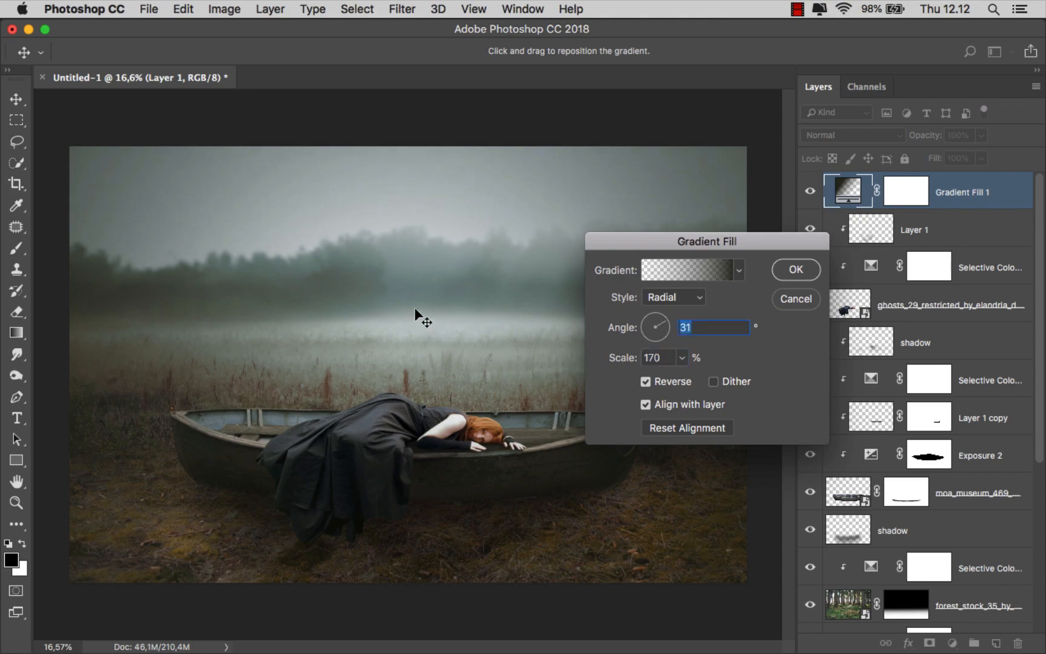
drag(417, 316, 420, 369)
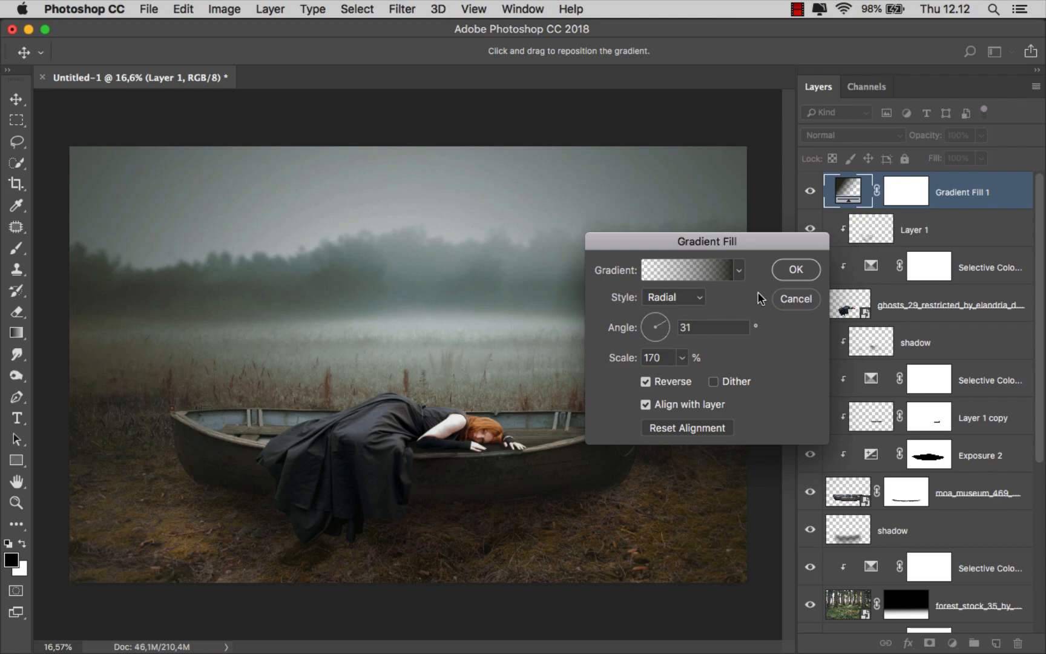
click(789, 276)
click(811, 191)
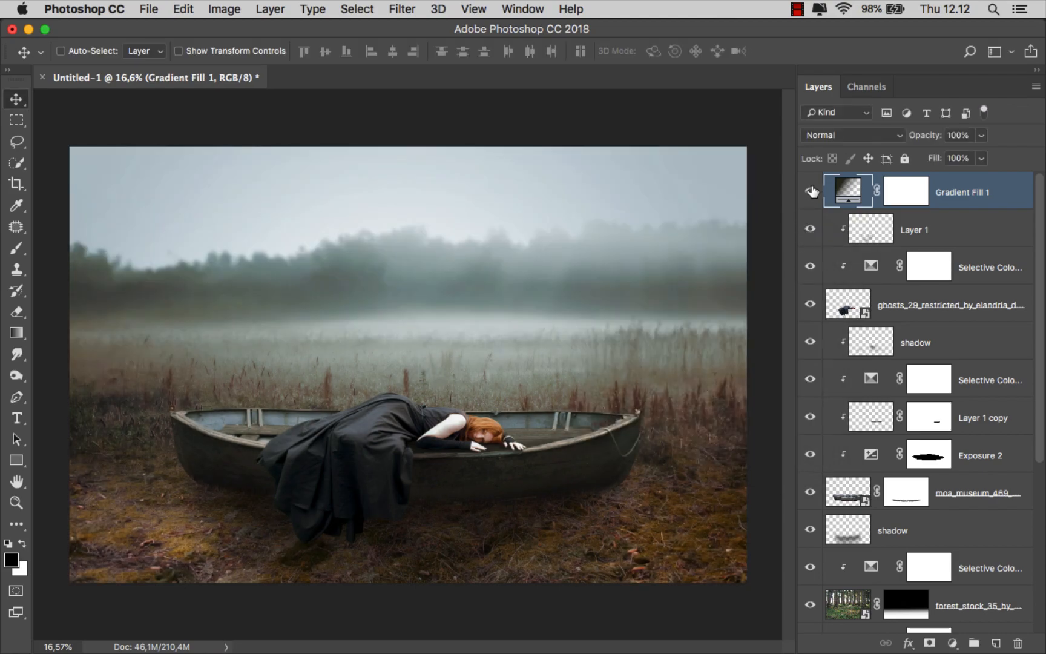
click(810, 191)
- Duplicate the gradient fill layer, lower the copy's opacity to 52%, and compare it hidden and shown
key(super+j)
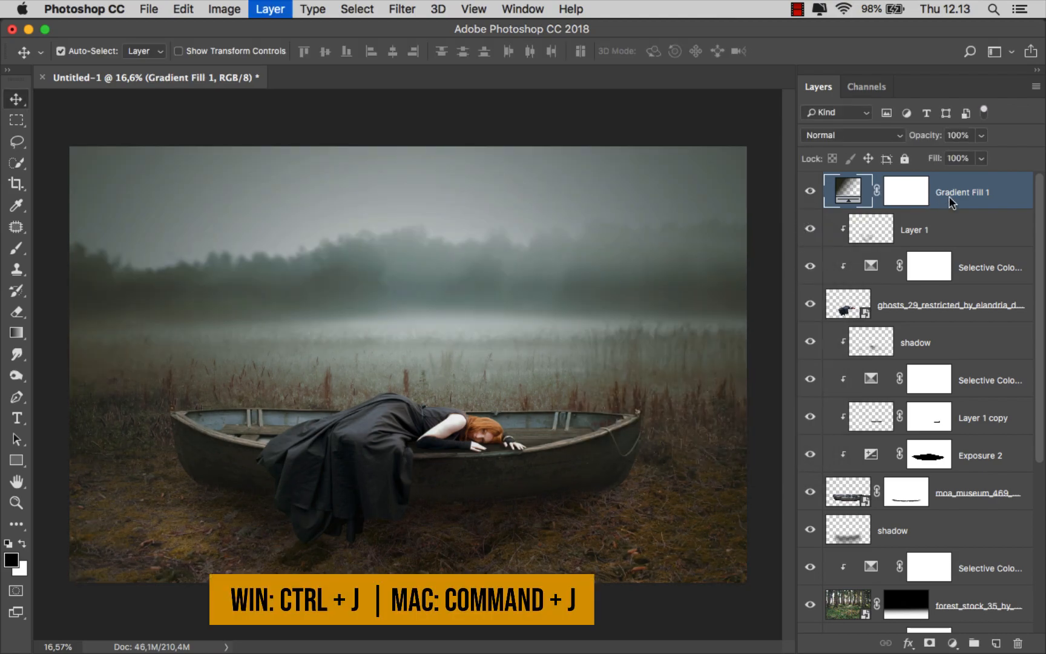
click(981, 135)
drag(979, 154, 946, 155)
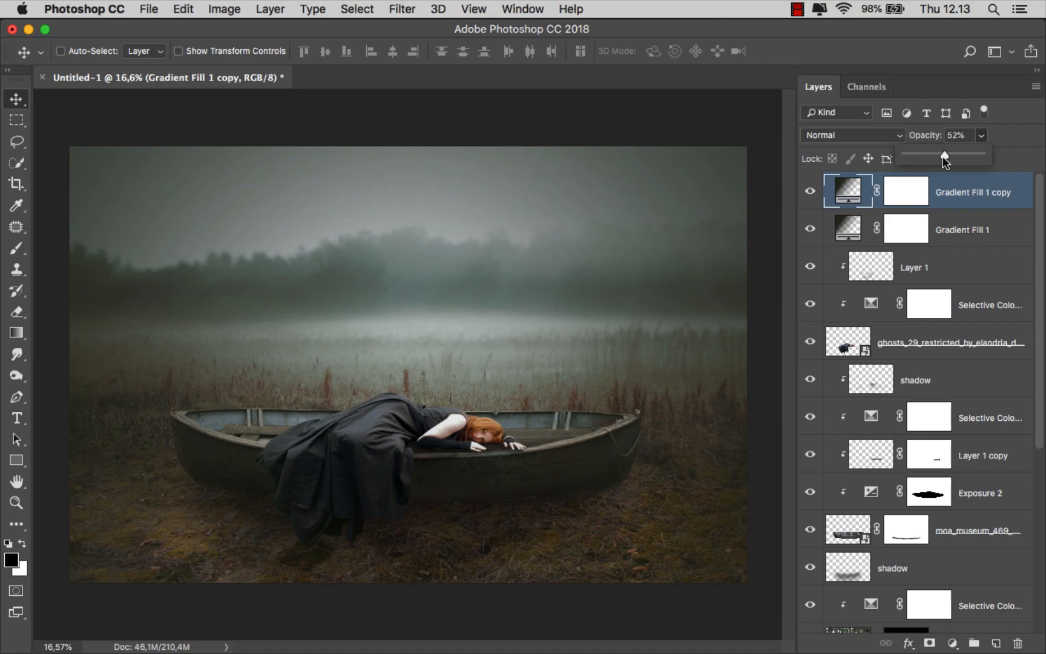
click(952, 193)
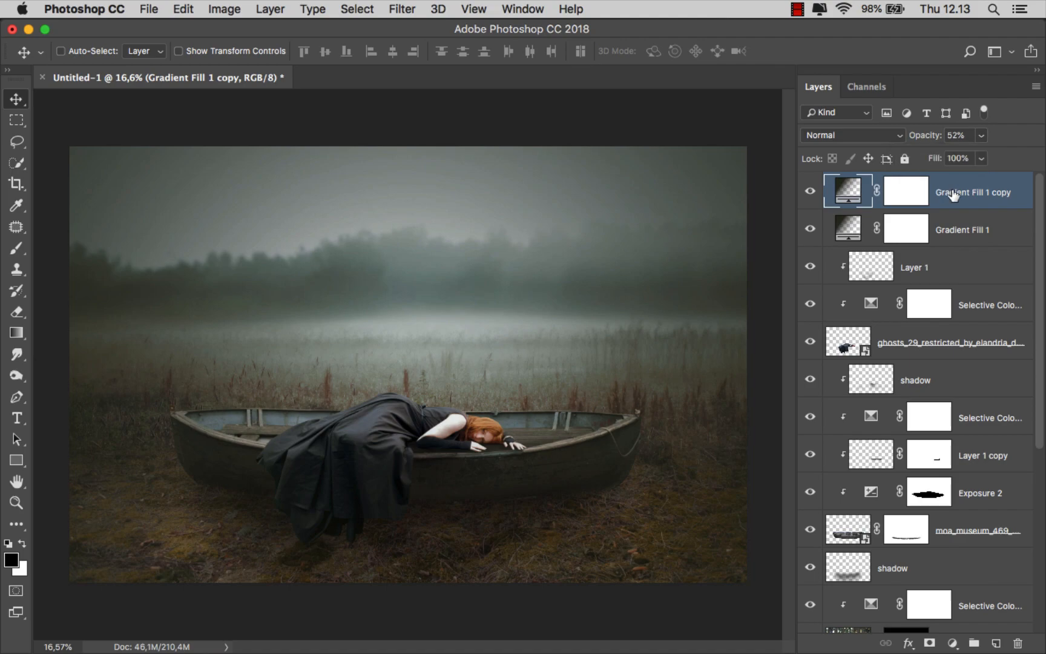
click(811, 191)
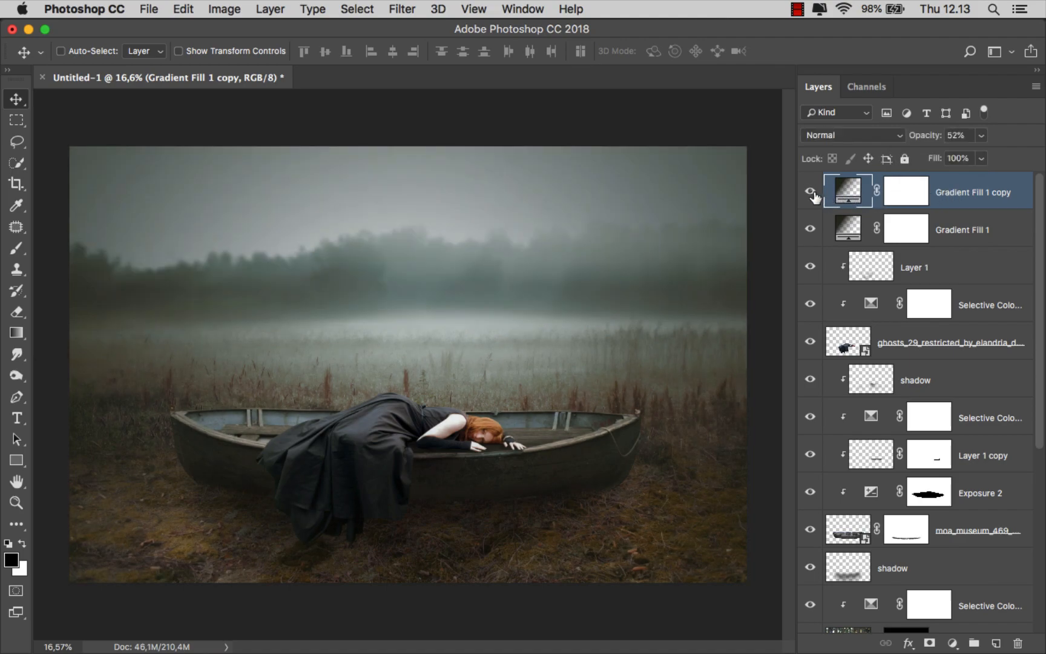
click(811, 192)
- Stamp all visible layers onto a new top layer, convert it to a smart object and rename it ACR
key(super+0)
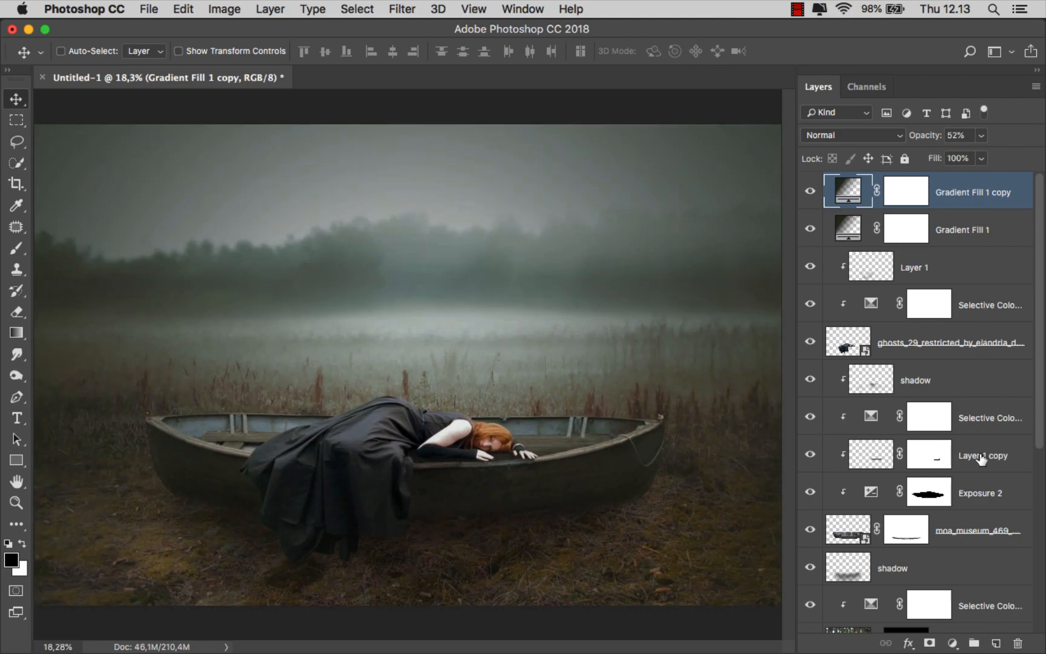
click(996, 643)
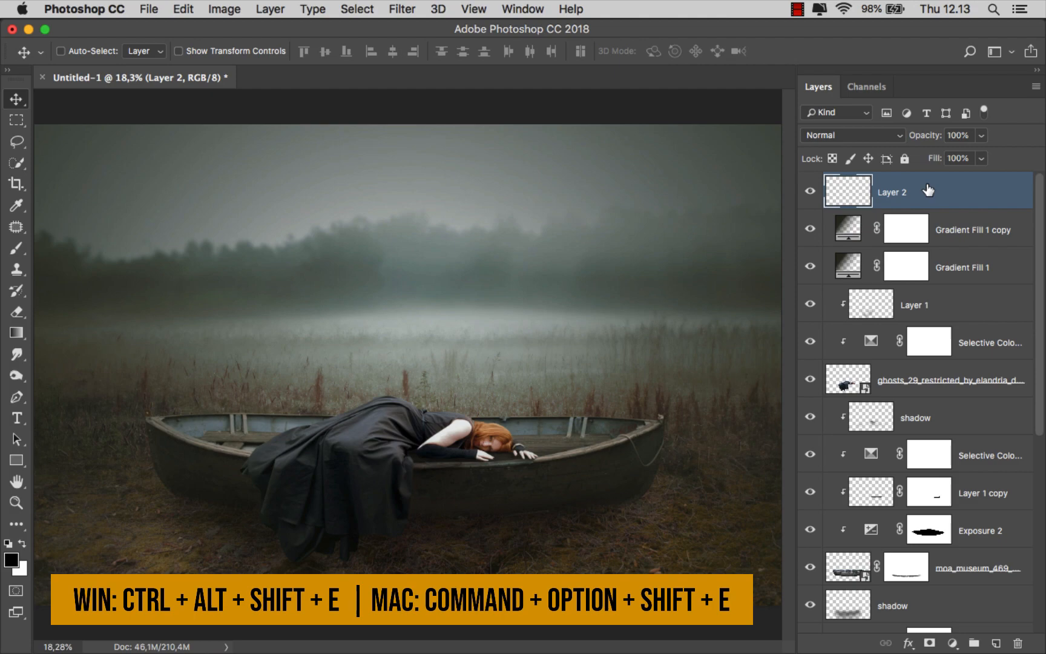
key(super+alt+shift+e)
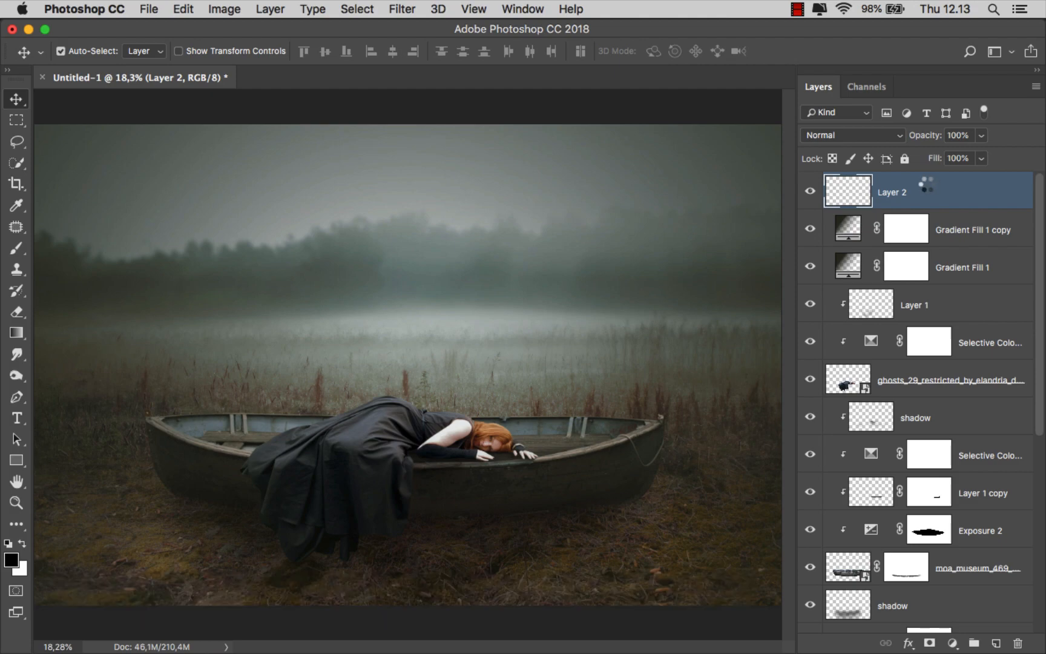
right_click(926, 183)
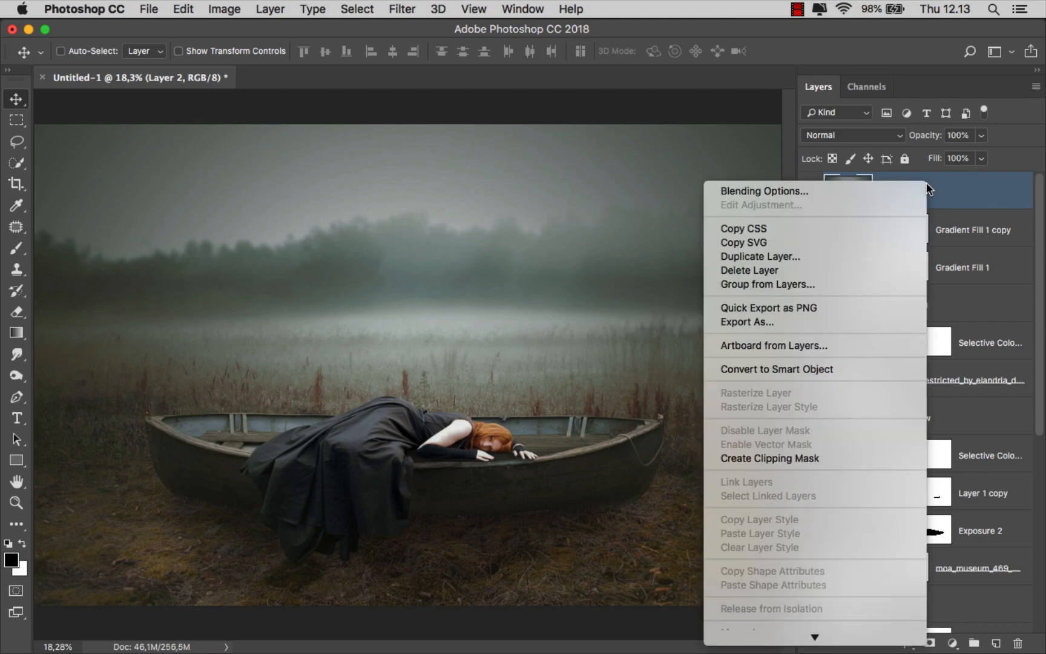
click(852, 364)
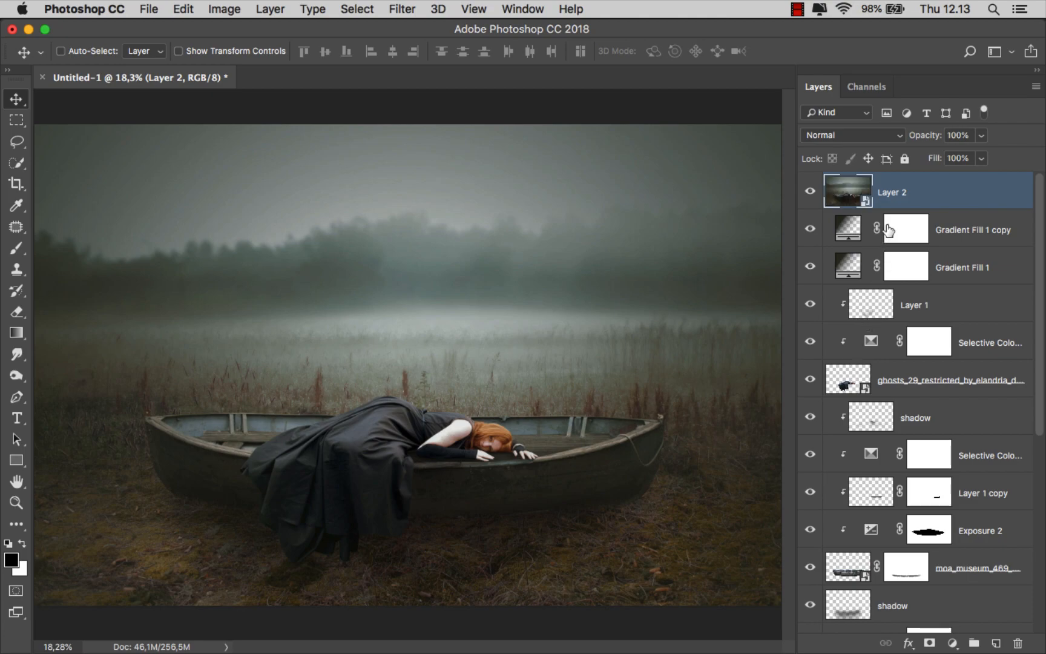
double_click(892, 192)
text(ACR)
key(Return)
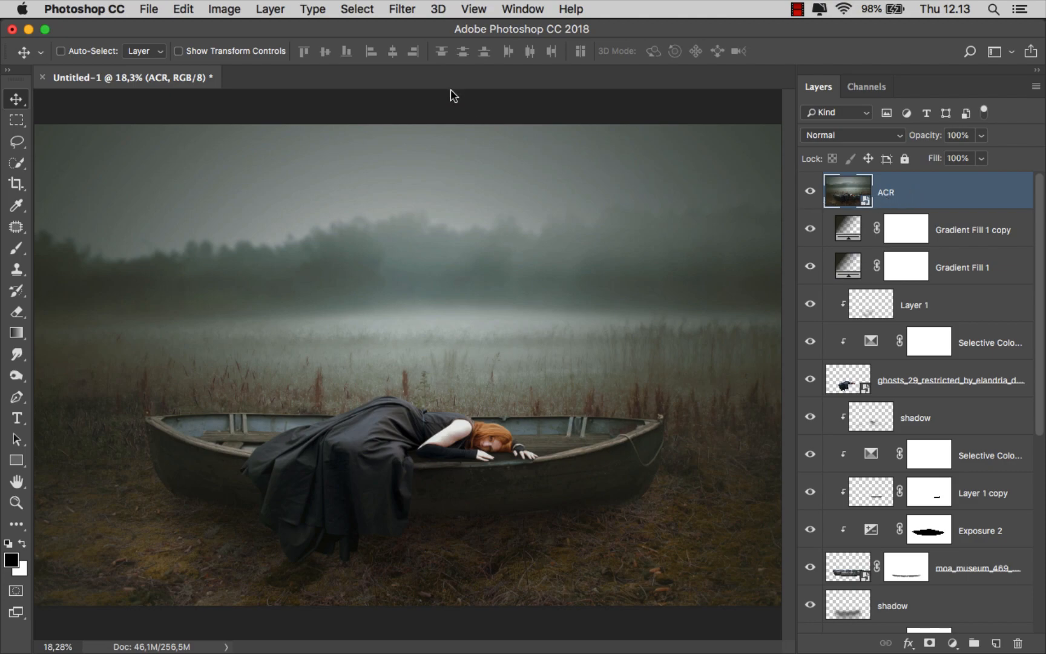
- Apply the Camera Raw Filter to the ACR layer with temperature -7, tint -8, exposure -0,10, shadows -11, whites -27, blacks +4 and vibrance -16
click(402, 10)
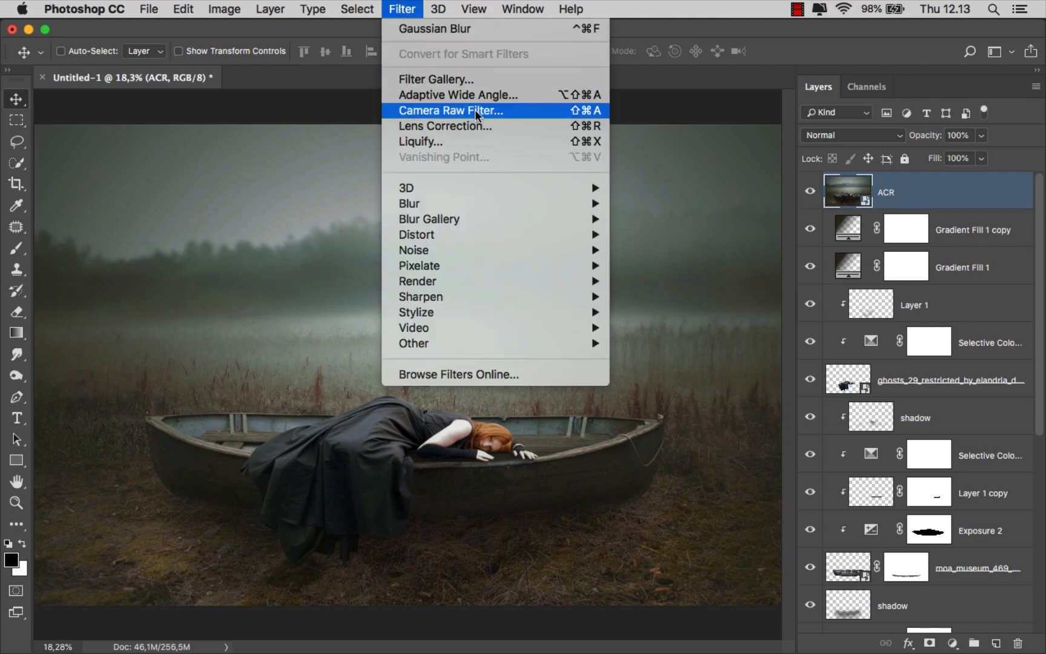
click(504, 111)
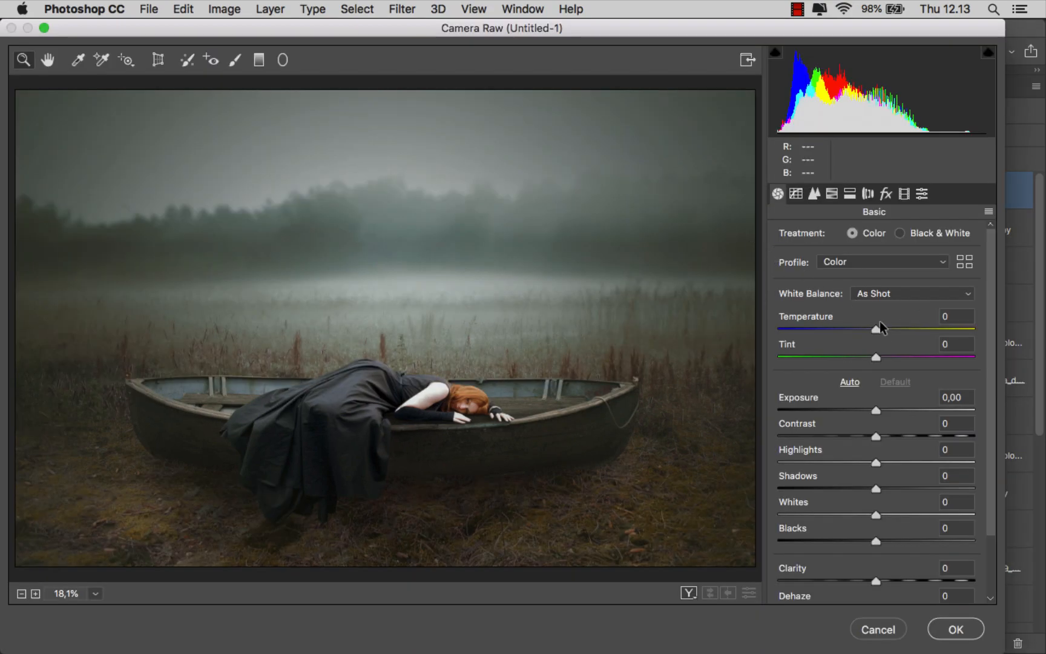
drag(875, 330, 865, 357)
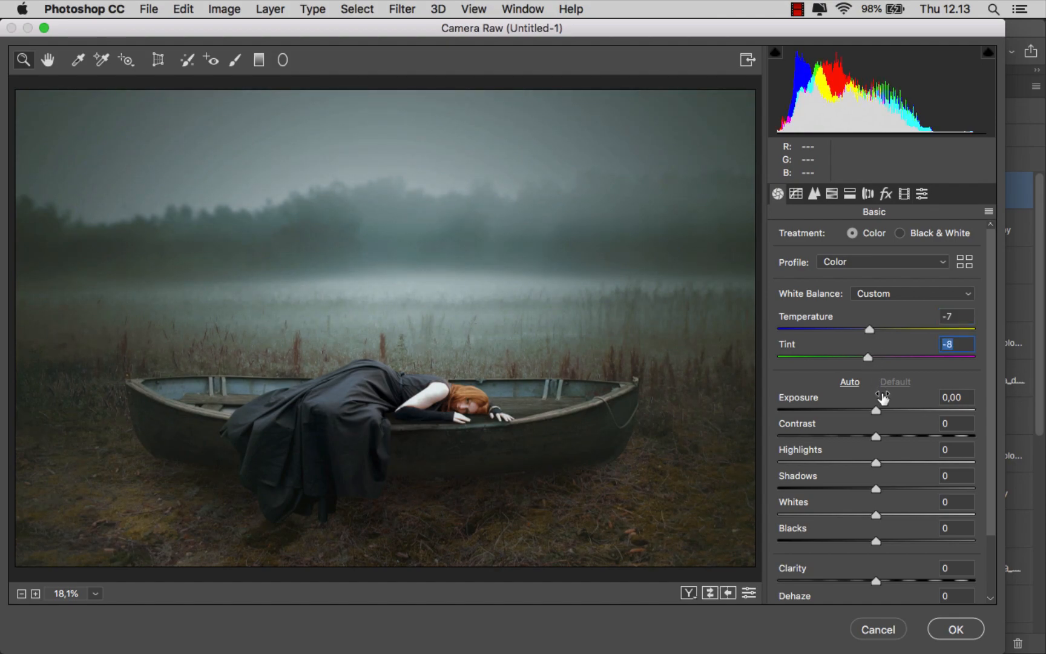
drag(877, 408, 874, 409)
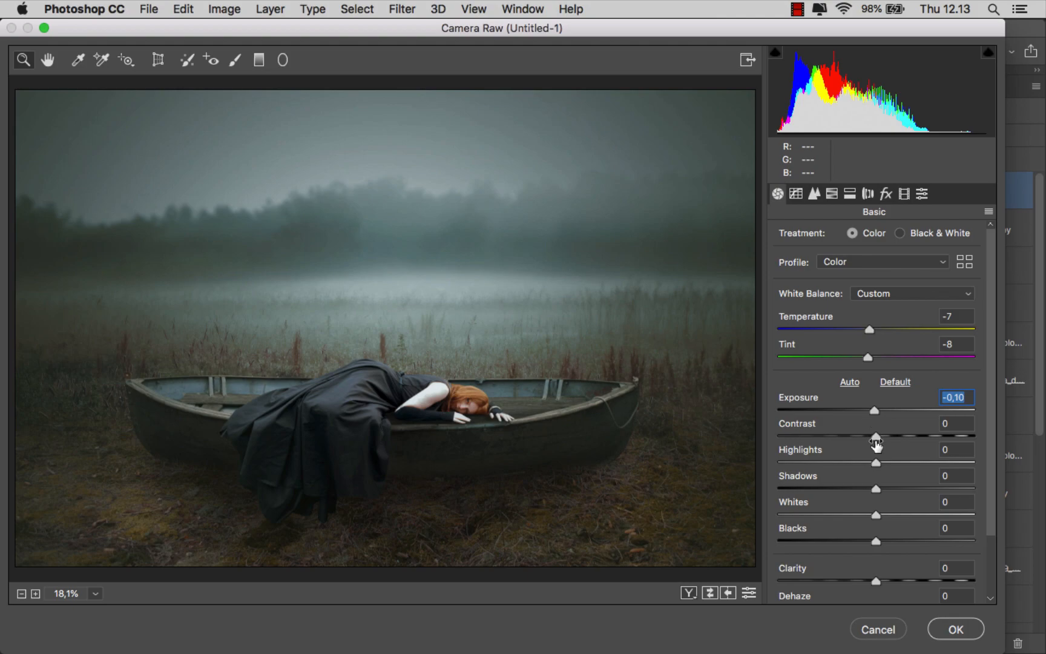
drag(874, 487, 882, 540)
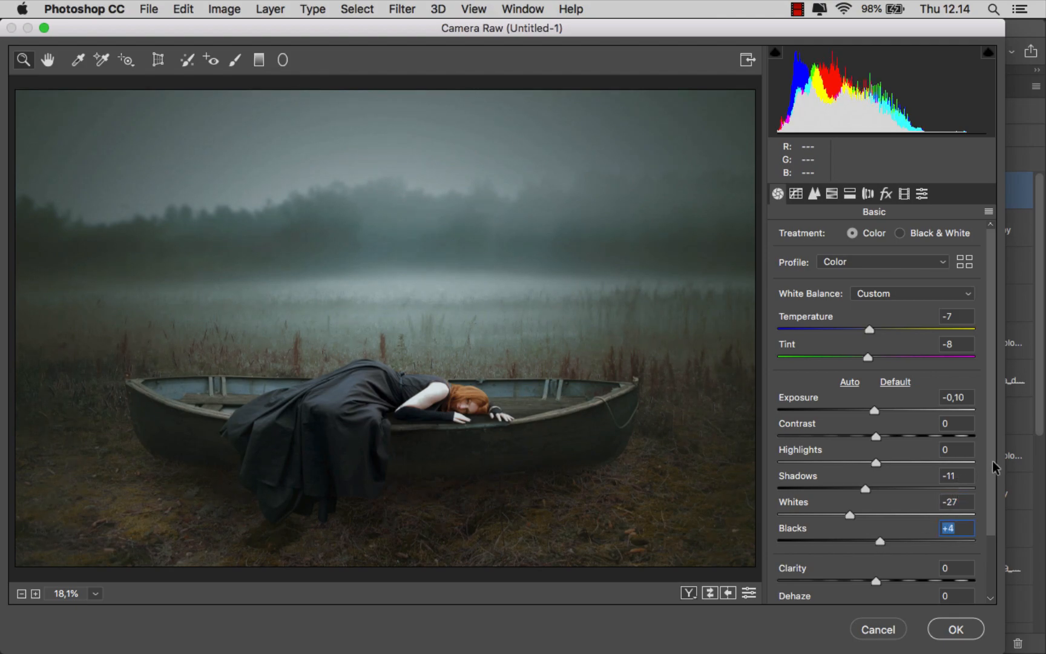
drag(992, 462, 991, 537)
drag(877, 566, 858, 560)
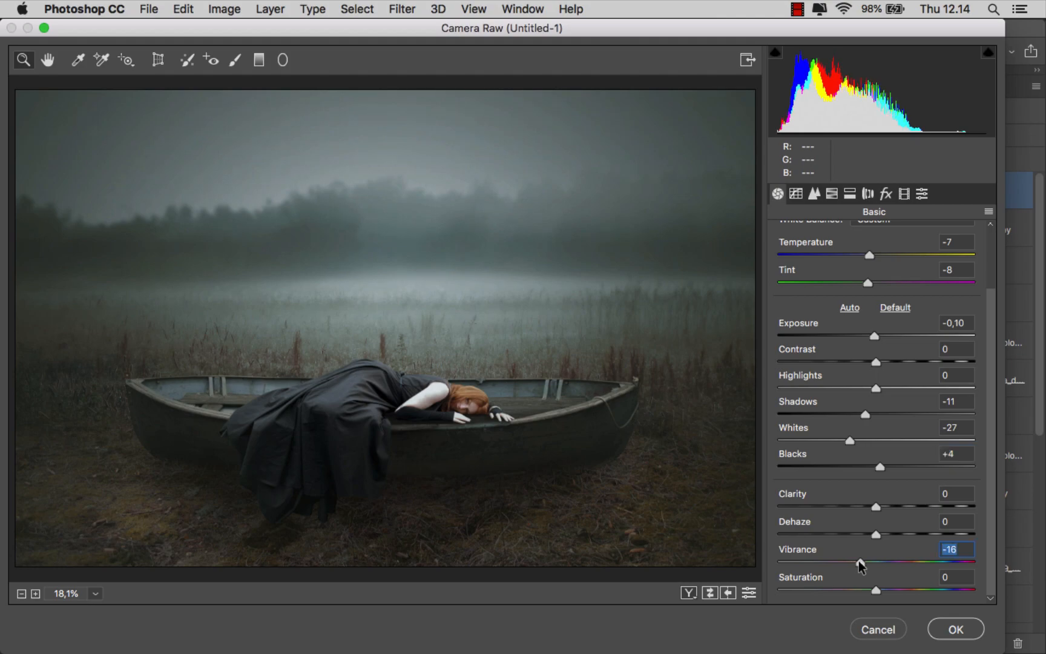
- Set the blue primary calibration to hue -23 and saturation +26, and the HSL yellows hue to +7
click(904, 194)
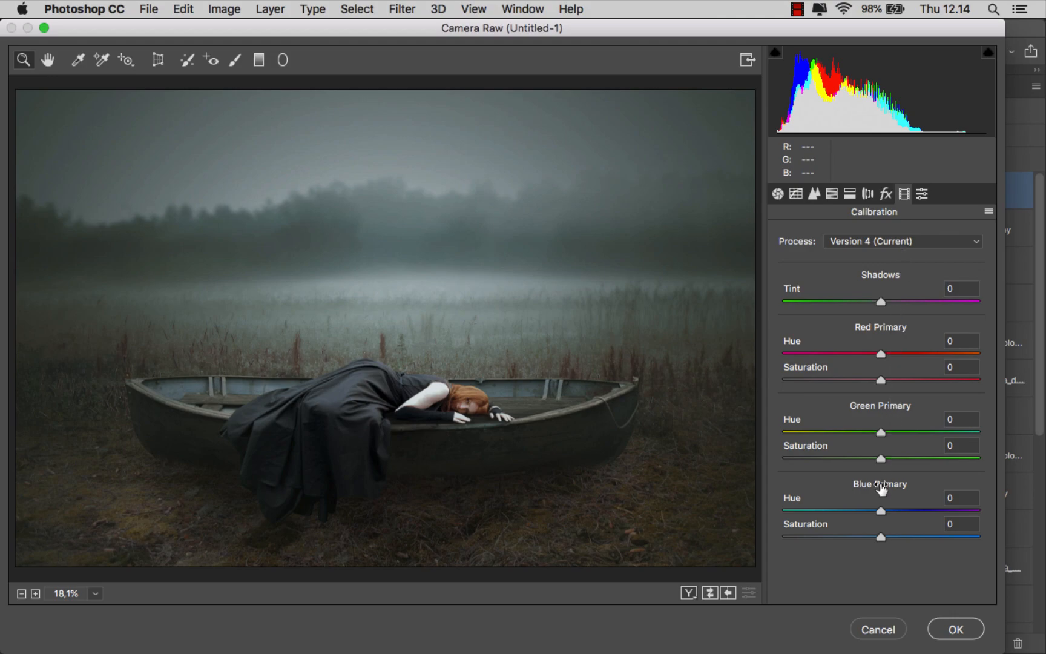
drag(880, 510, 906, 533)
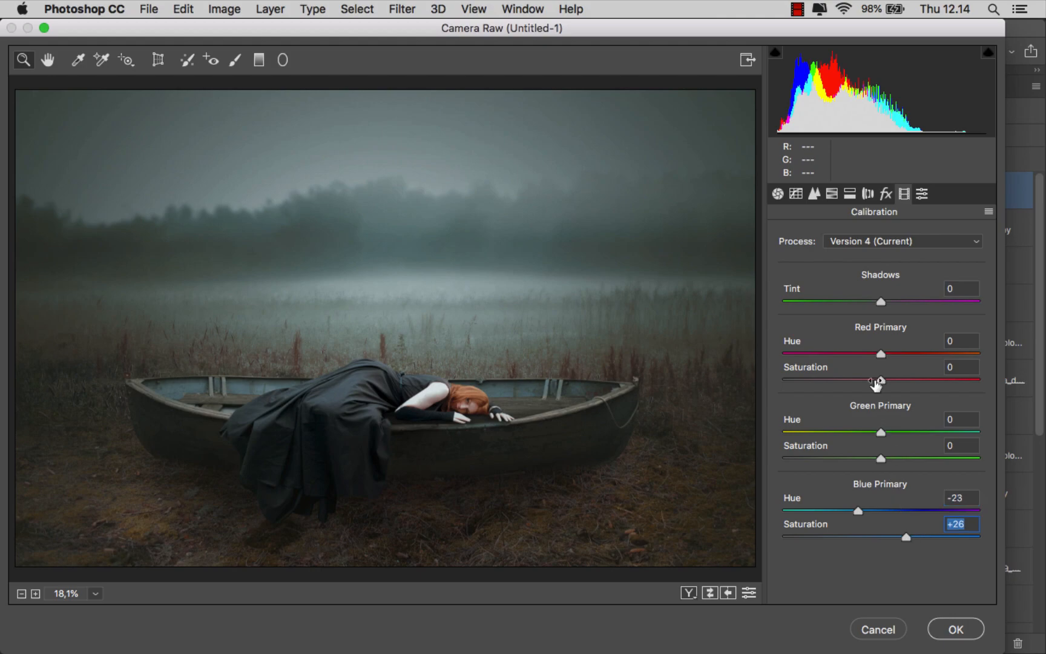
click(828, 195)
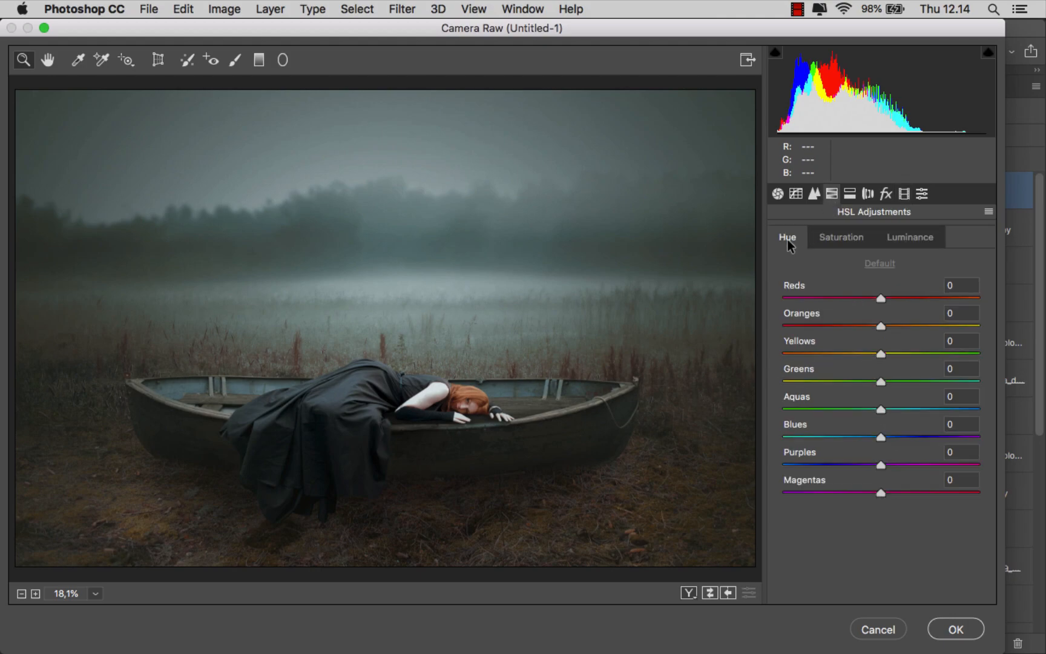
mouse_move(882, 354)
mouse_down()
mouse_move(935, 356)
mouse_move(827, 346)
mouse_move(901, 348)
mouse_move(888, 345)
mouse_up()
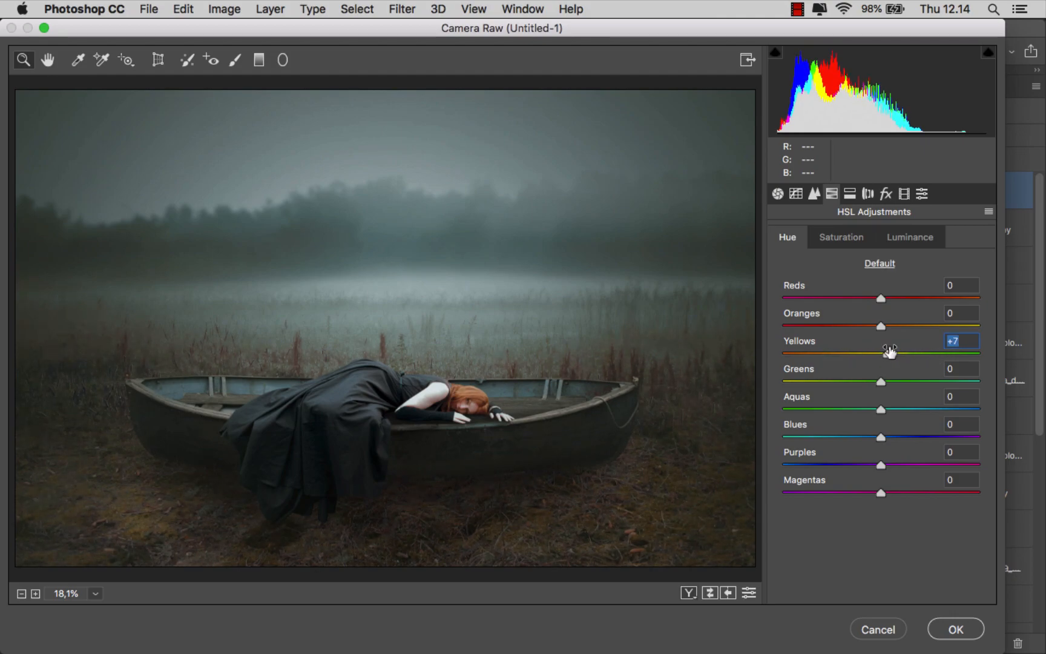
- Set the parametric tone curve's lights to -26 and shadows to +4, apply the filter, and compare the image before and after
click(796, 195)
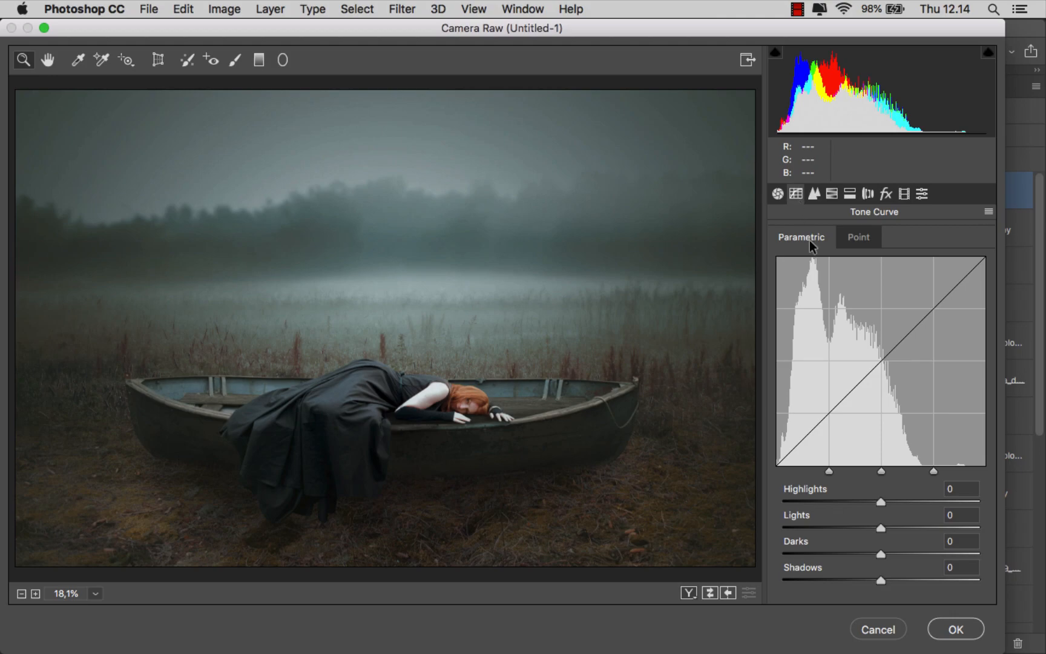
drag(881, 528, 854, 526)
drag(885, 575, 890, 577)
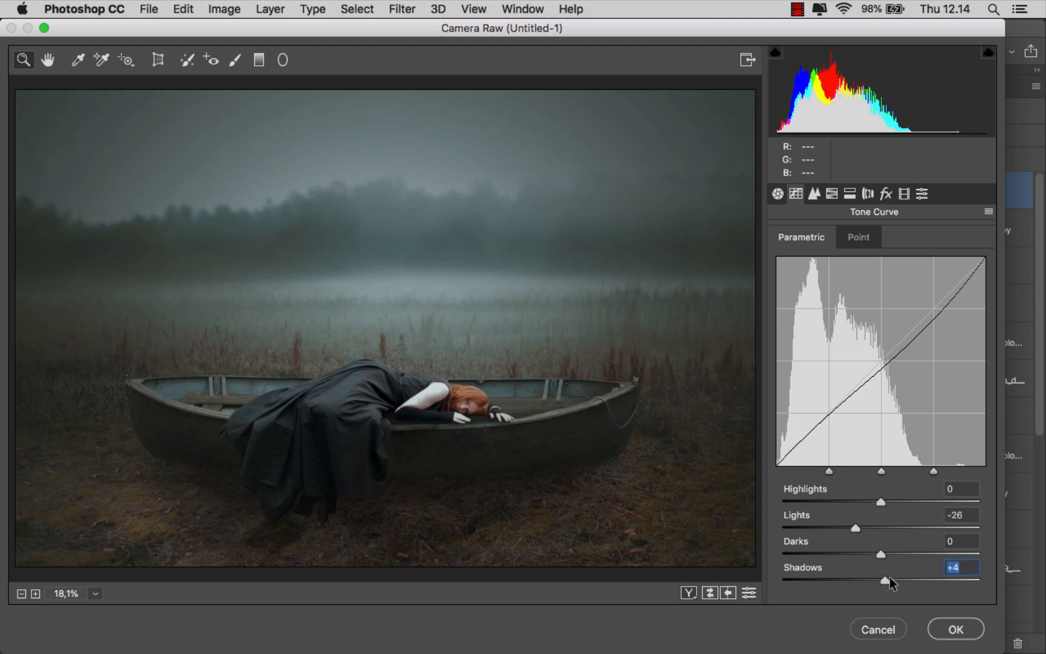
click(711, 590)
click(711, 589)
click(947, 627)
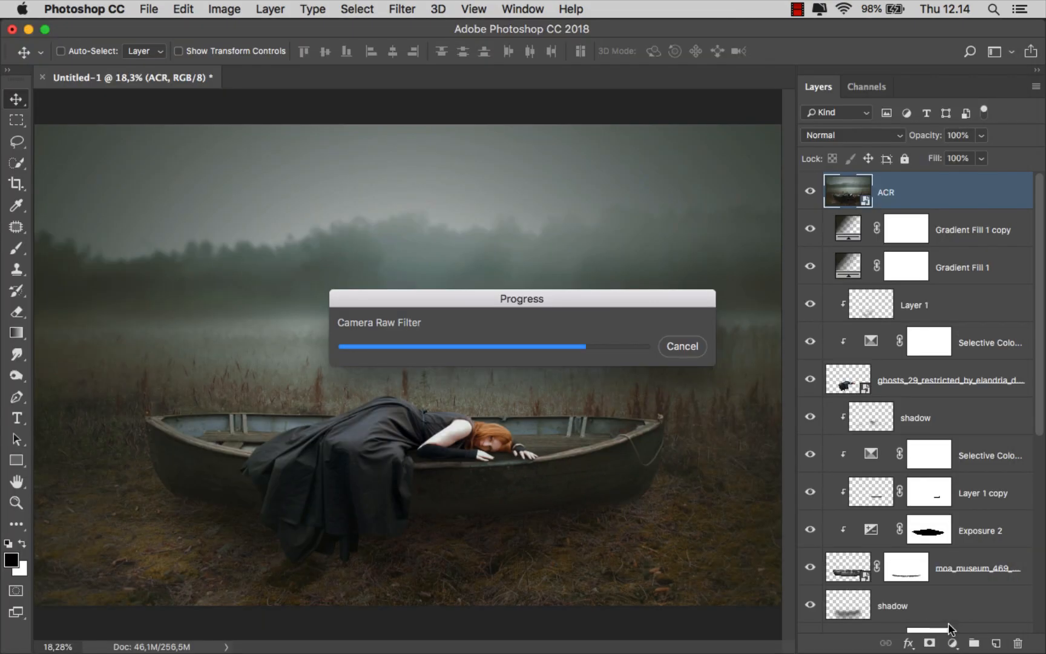
click(809, 195)
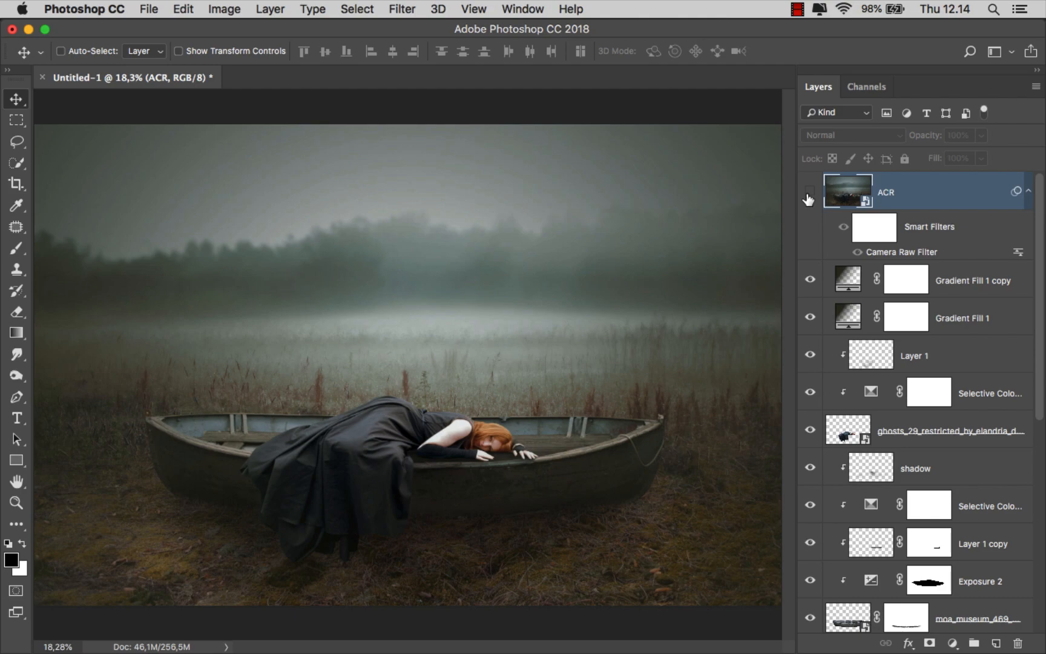
click(809, 195)
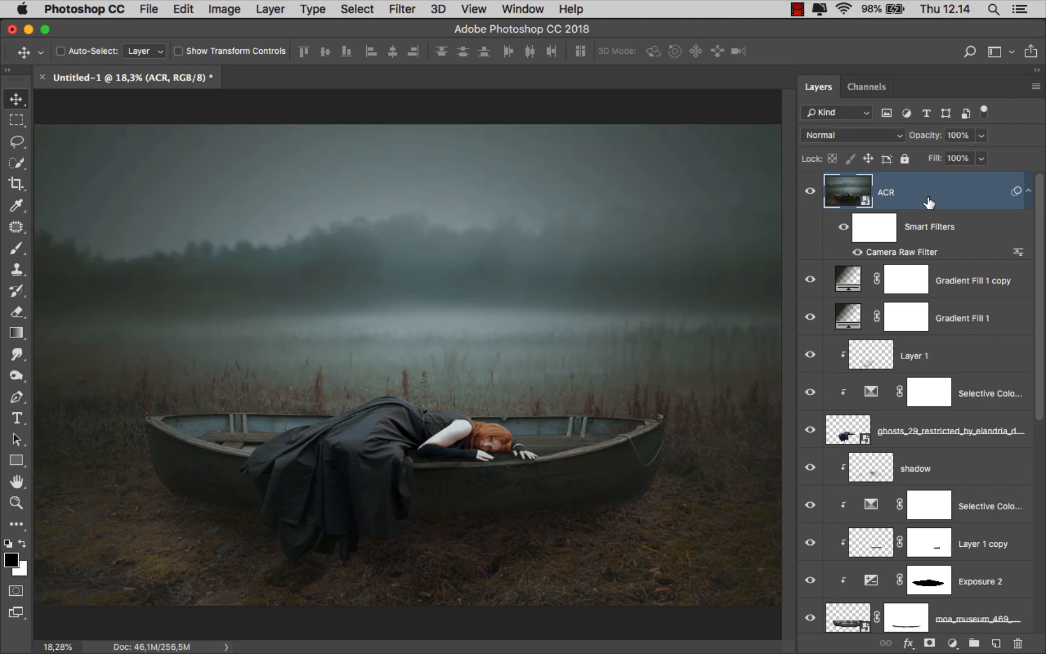
- Add a Curves adjustment above the ACR layer, moving the white point to input 239 and adding a midtone point at input 127, output 134
click(953, 643)
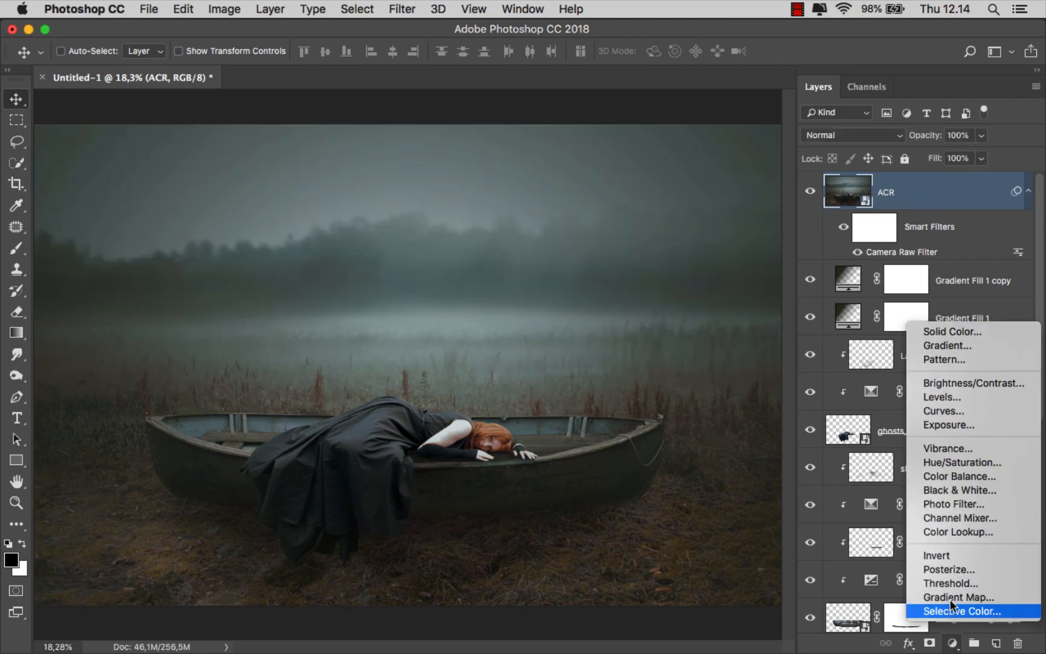
click(961, 411)
drag(762, 264, 755, 261)
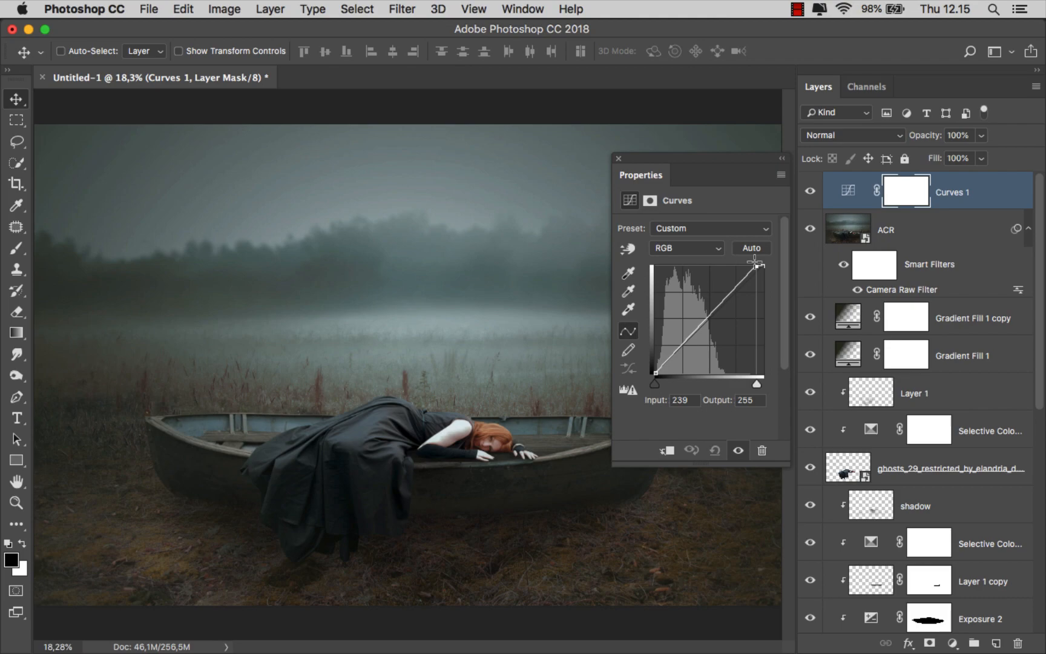
click(708, 315)
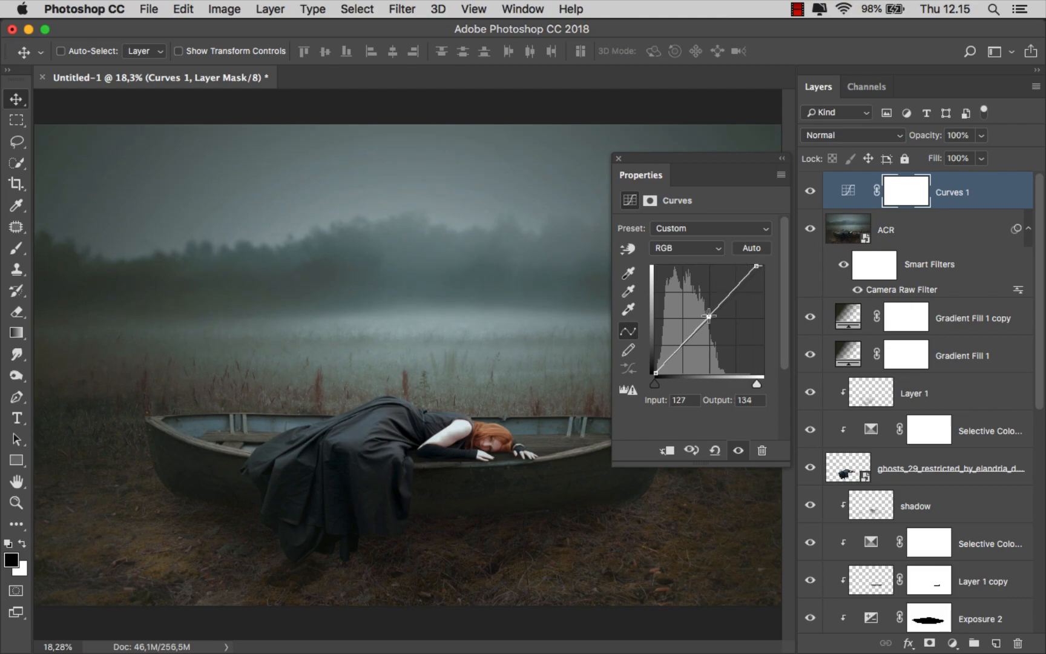
click(618, 159)
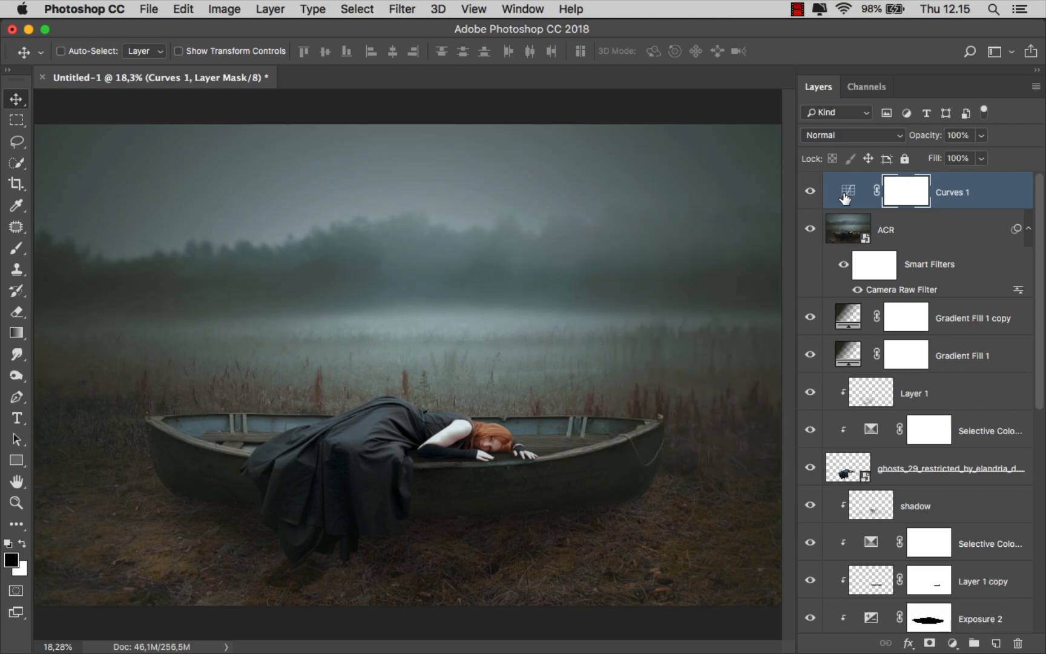
- Invert the curves mask to black, draw a white-to-transparent radial gradient from the image centre to the lower-right corner, and compare the adjustment hidden and shown
key(super+i)
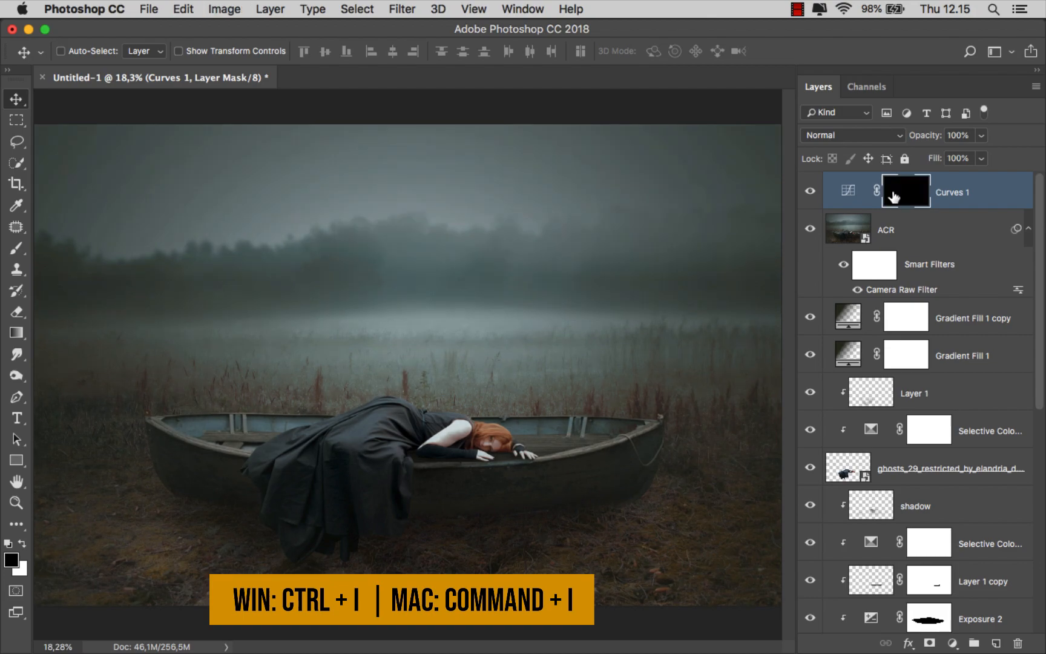
click(16, 332)
click(67, 333)
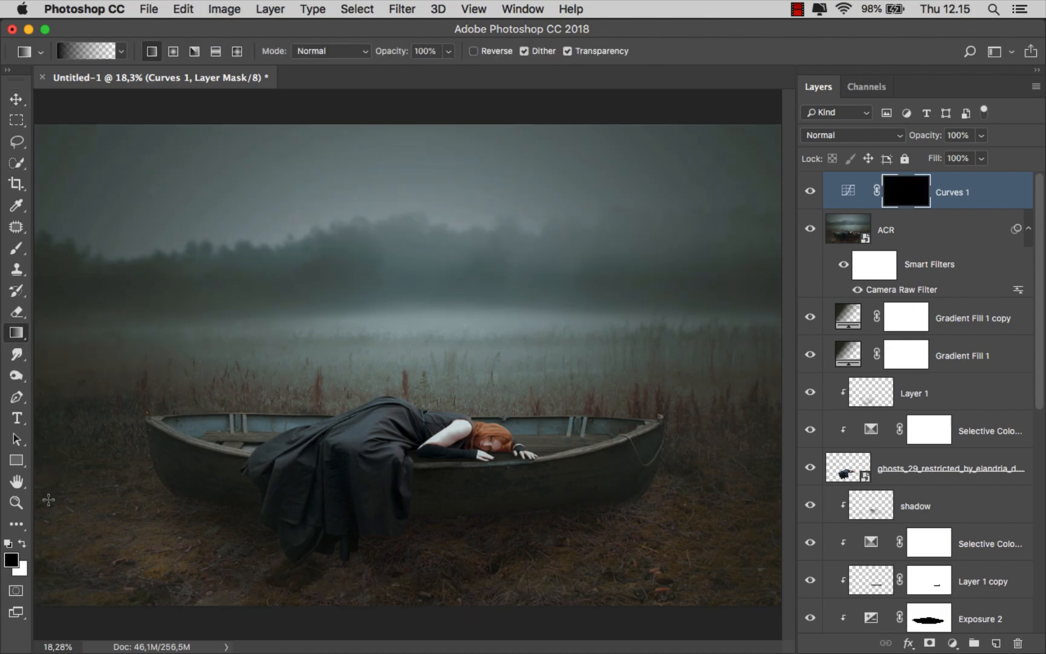
click(25, 545)
click(173, 51)
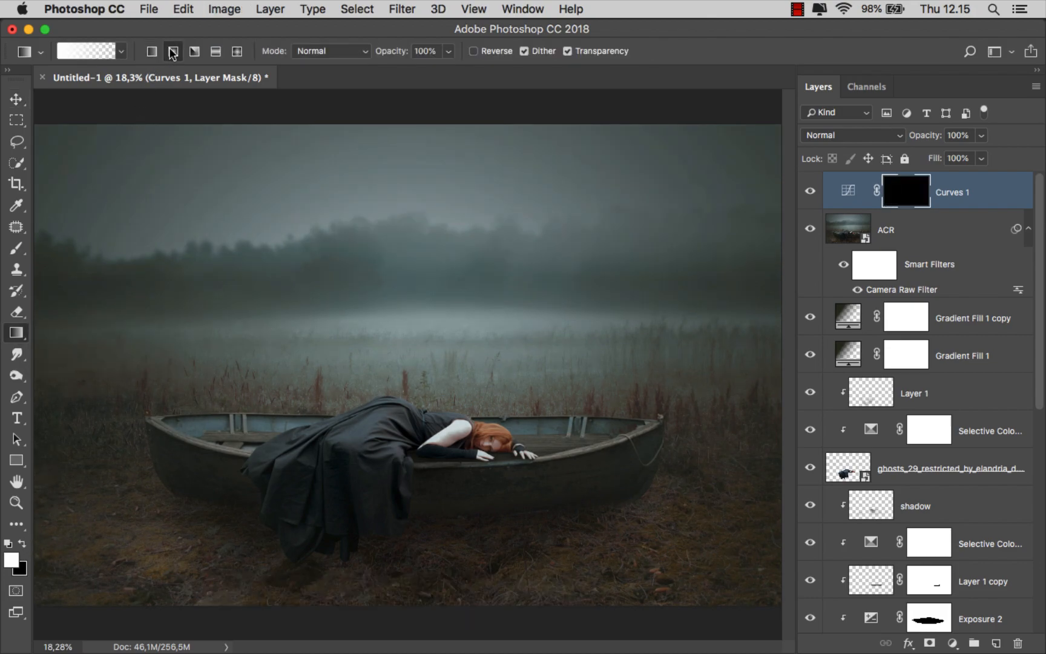
click(122, 52)
click(377, 26)
drag(420, 343, 785, 604)
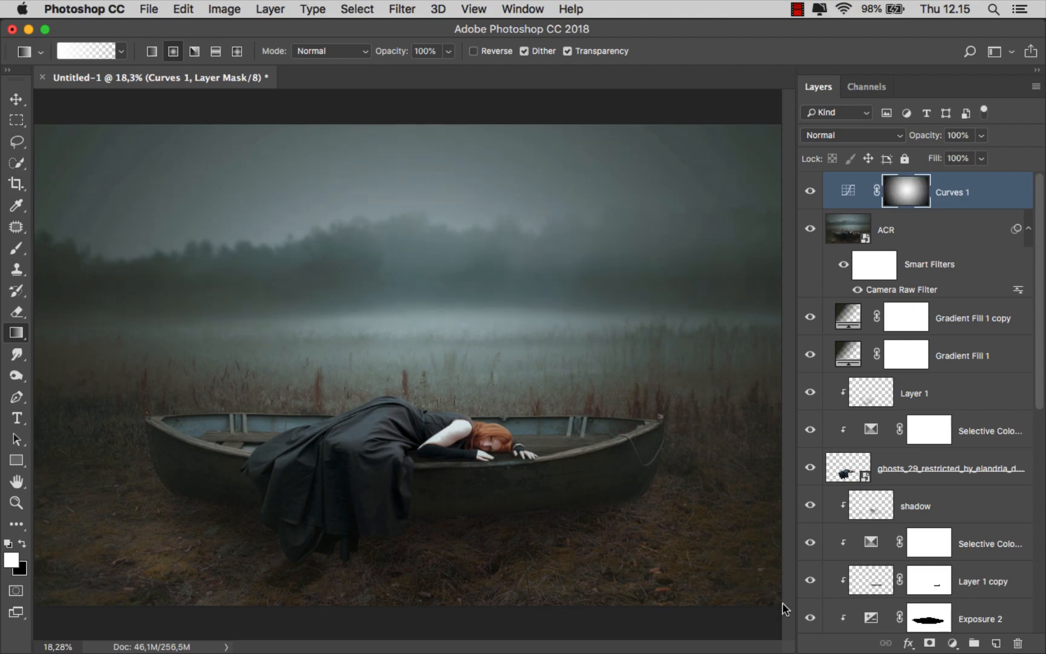
click(810, 191)
click(809, 191)
- Create a new layer above the curves adjustment and stamp all visible layers onto it
click(961, 197)
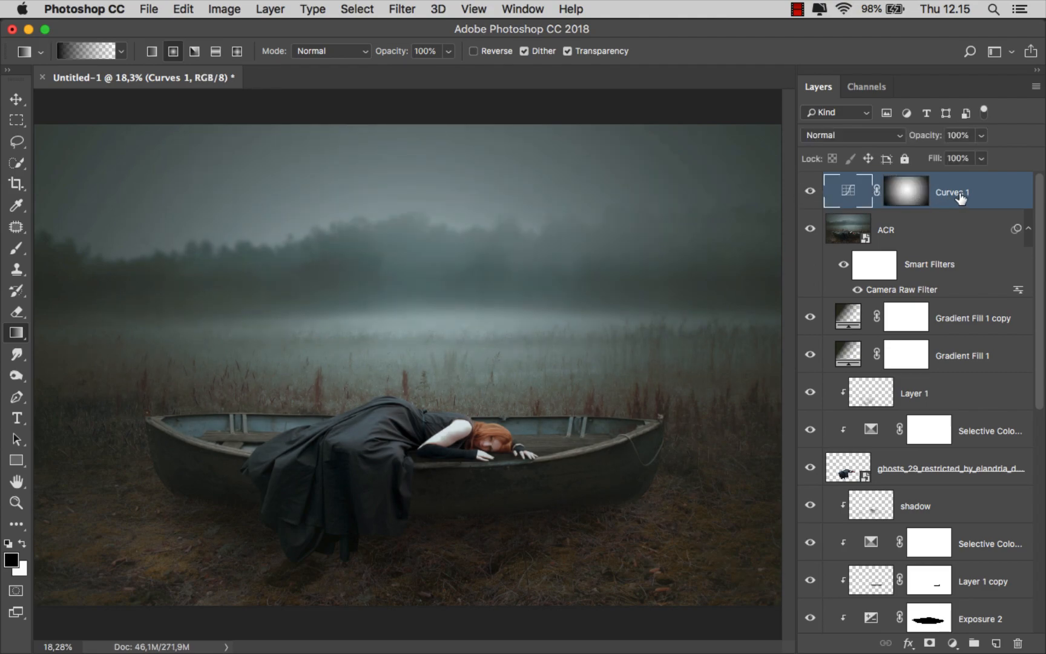
click(995, 643)
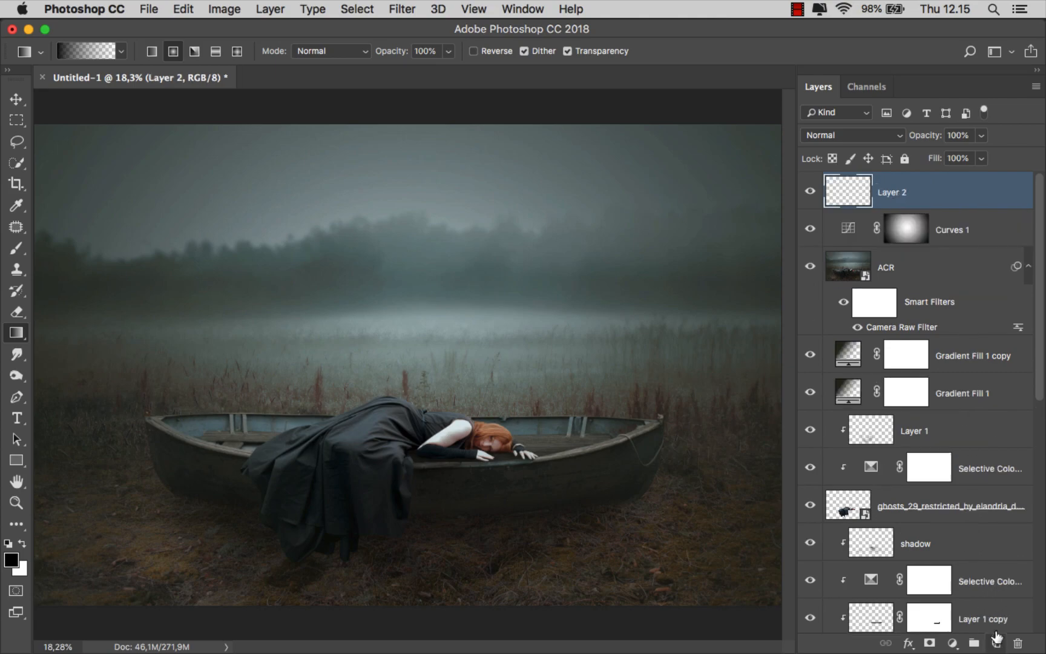
key(super+alt+shift+e)
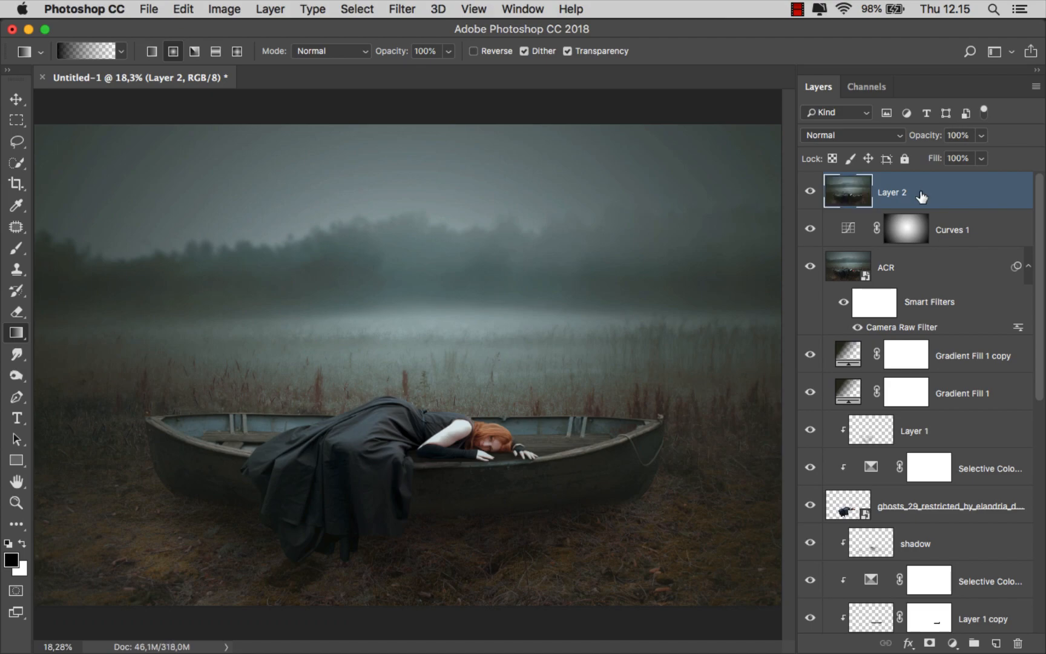
- Blur the stamped layer with a Gaussian Blur of 200,1 pixels and hide it behind a black layer mask
click(403, 9)
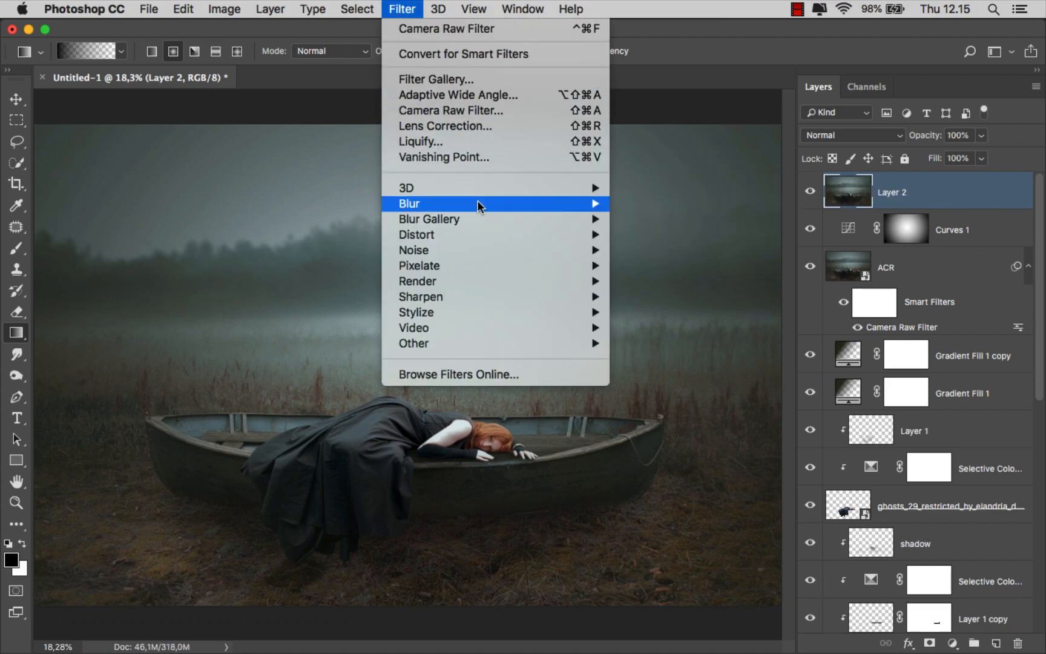
mouse_move(477, 202)
click(665, 266)
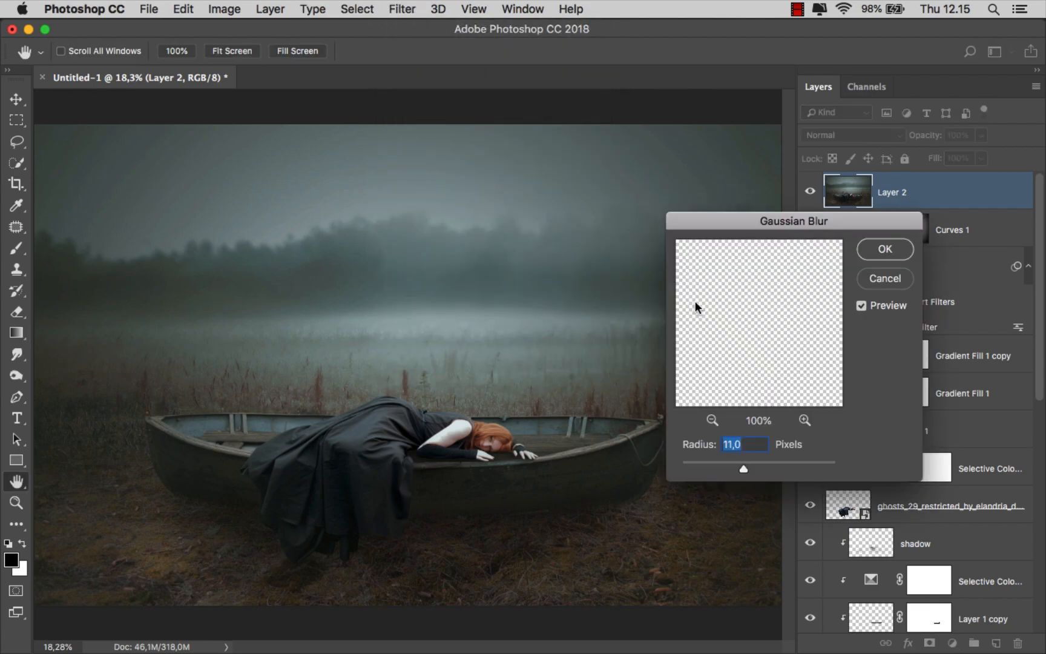
drag(758, 471, 808, 467)
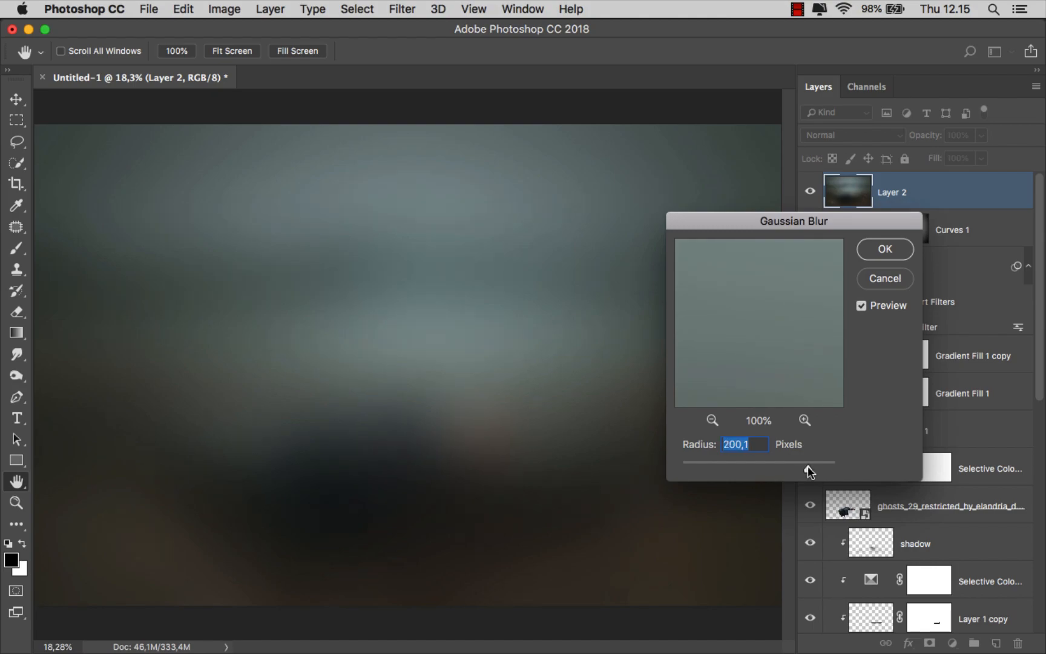
click(871, 249)
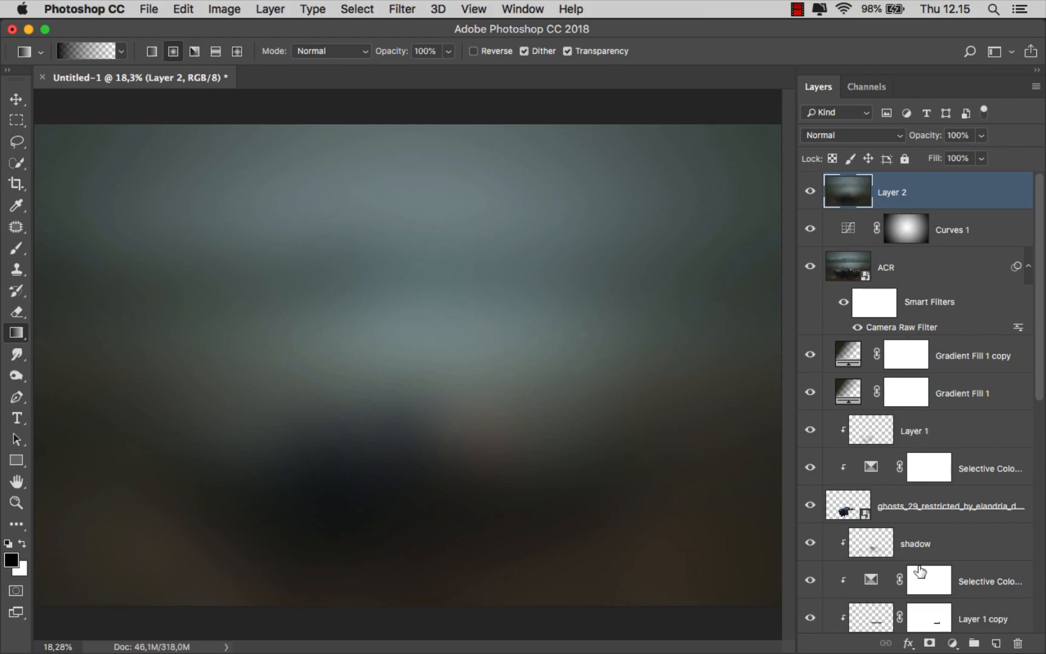
click(929, 643)
key(super+i)
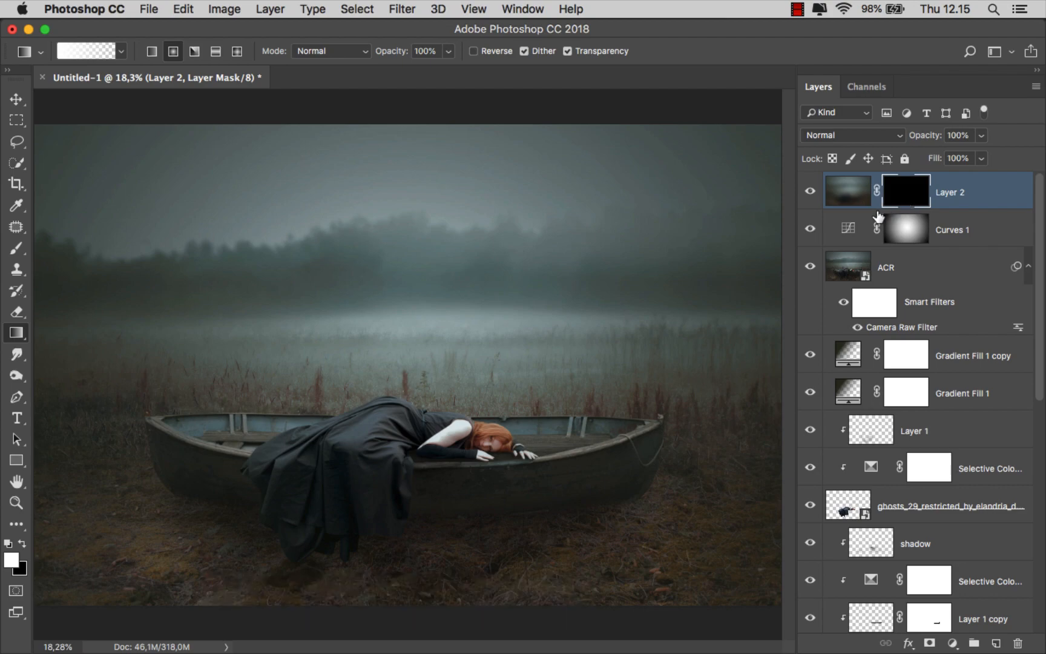
- Paint white on Layer 2's mask over the ground and reeds in the image's right part with a roughly 1000 px brush at 10% opacity
click(16, 248)
click(58, 249)
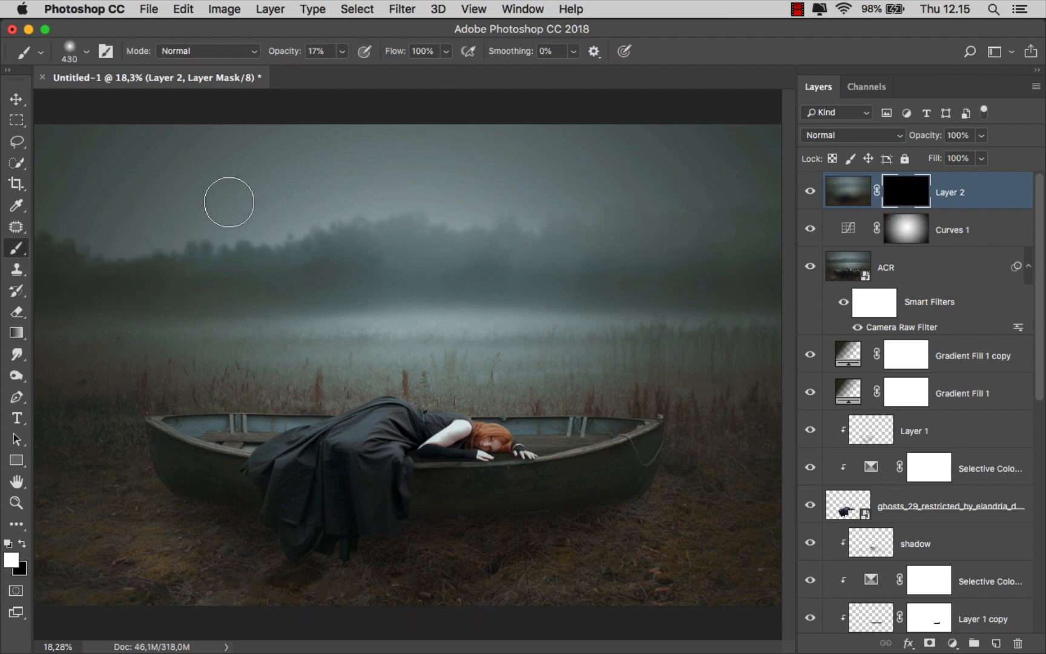
click(340, 55)
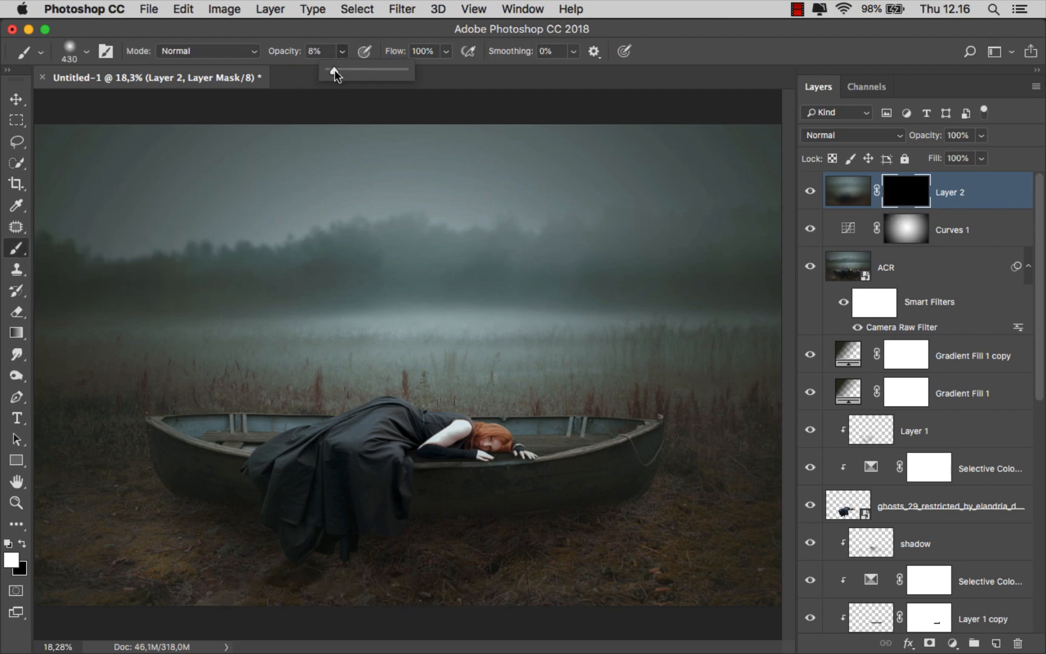
drag(558, 394, 631, 385)
scroll(610, 390, down, 1)
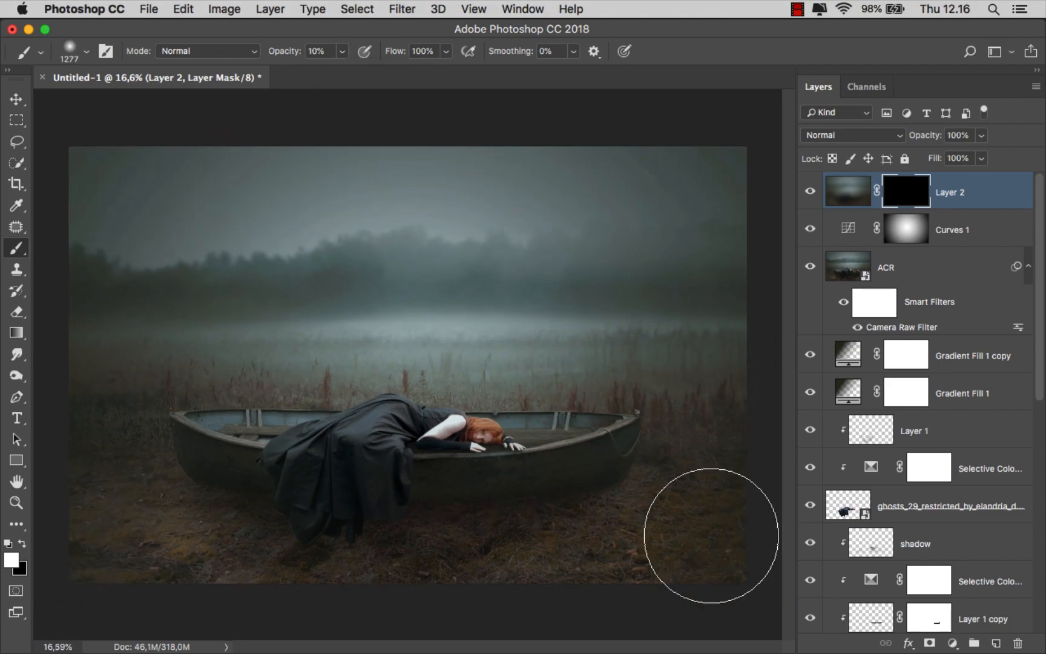
click(627, 554)
key(bracketleft)
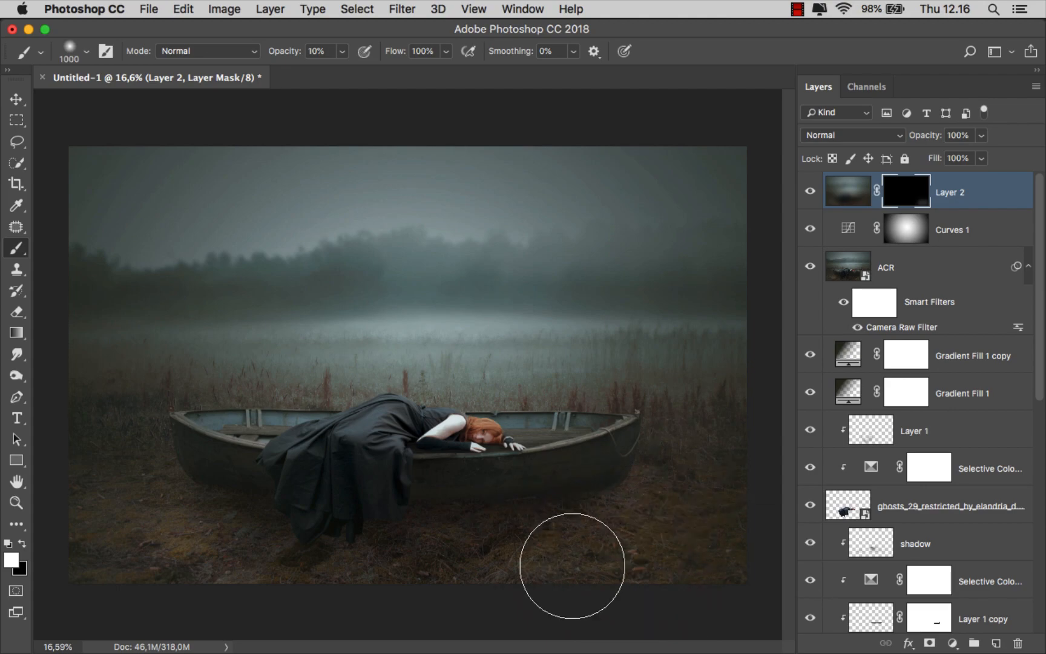
click(653, 498)
drag(714, 390, 695, 387)
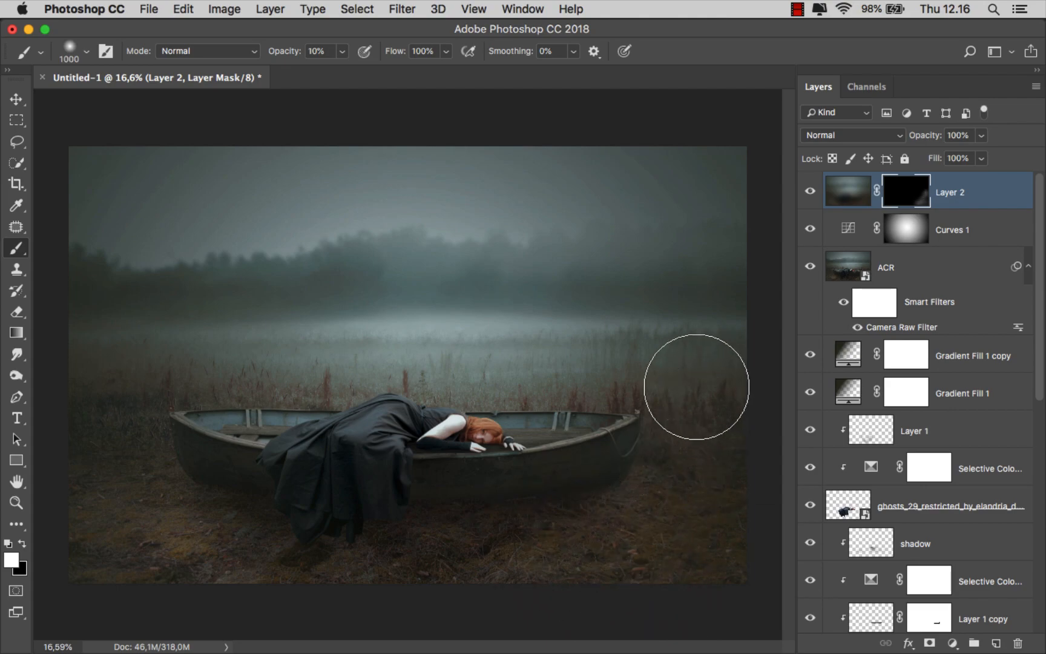
- Paint white on the mask with an 898 px brush over the ground below the dress, the boat's left end and the left treeline
key(bracketleft)
scroll(385, 521, up, 1)
click(358, 538)
mouse_move(332, 549)
mouse_down()
mouse_move(301, 544)
mouse_move(411, 514)
mouse_move(292, 498)
mouse_move(250, 457)
mouse_move(272, 543)
mouse_move(243, 564)
mouse_move(66, 569)
mouse_move(79, 560)
mouse_move(78, 411)
mouse_move(126, 429)
mouse_move(165, 418)
mouse_move(160, 459)
mouse_up()
drag(119, 285, 137, 282)
scroll(164, 264, down, 1)
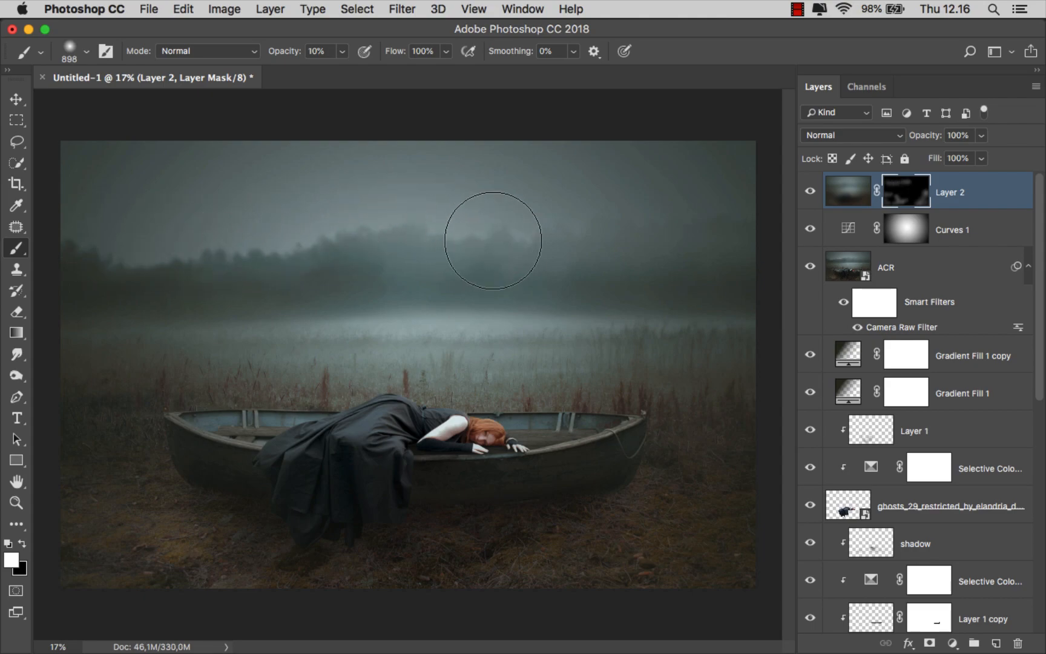
- Brush faint blur haze into the mask over the reeds beside the boat's right end and the middle of the hull
scroll(607, 348, up, 1)
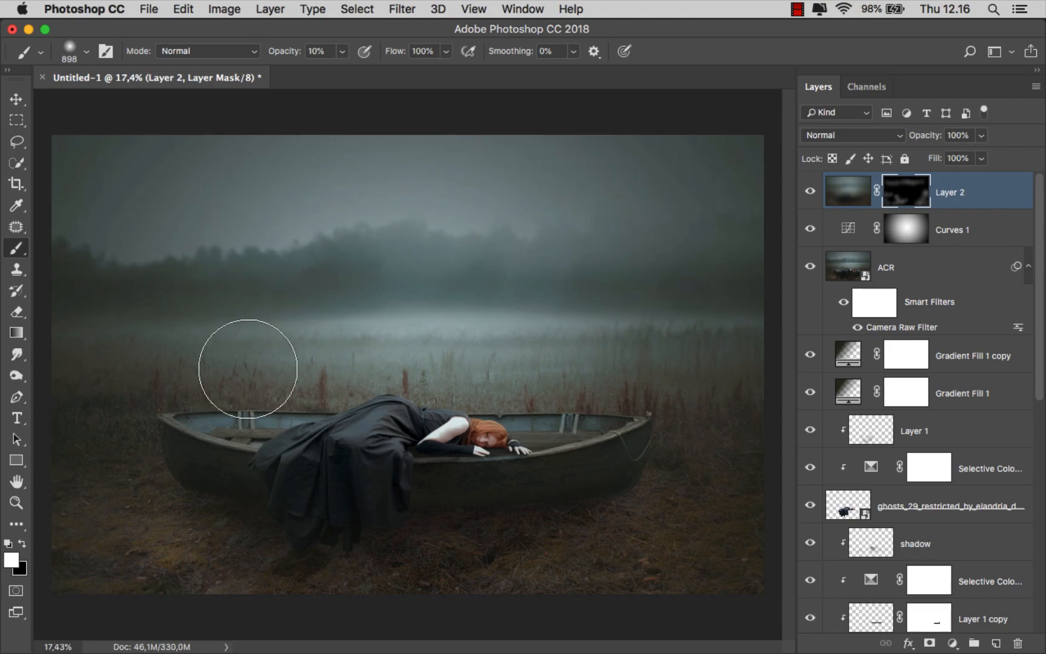
scroll(697, 402, up, 1)
click(666, 396)
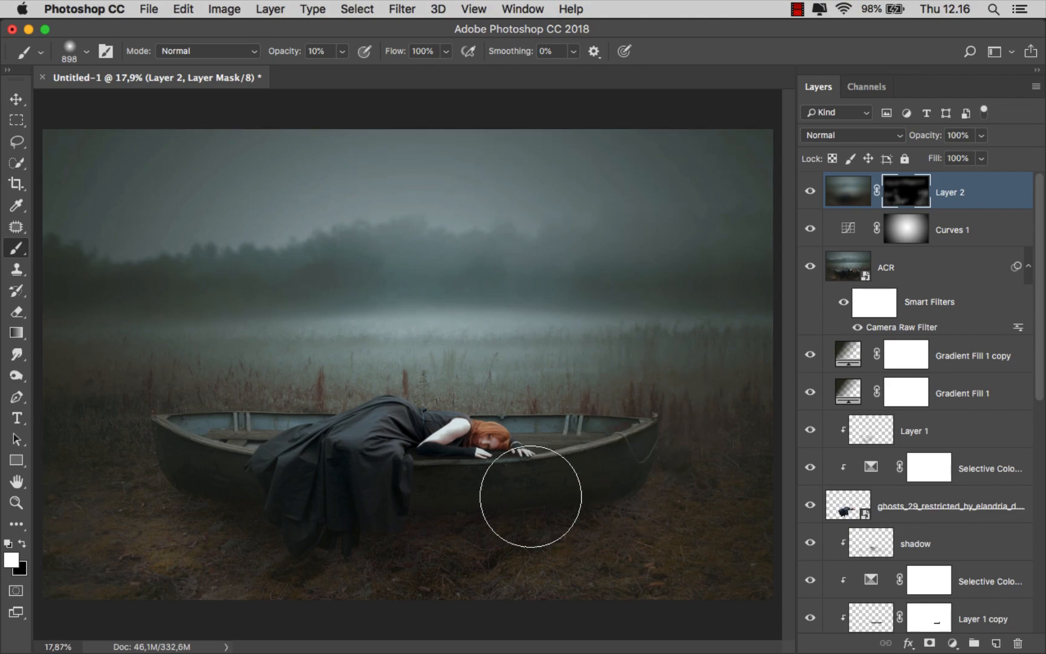
drag(470, 484, 442, 471)
- Paint haze over the dress, the hull and the nearby ground with 531 and 734 px brushes, undoing one stroke and brushing below the dress
scroll(436, 461, up, 1)
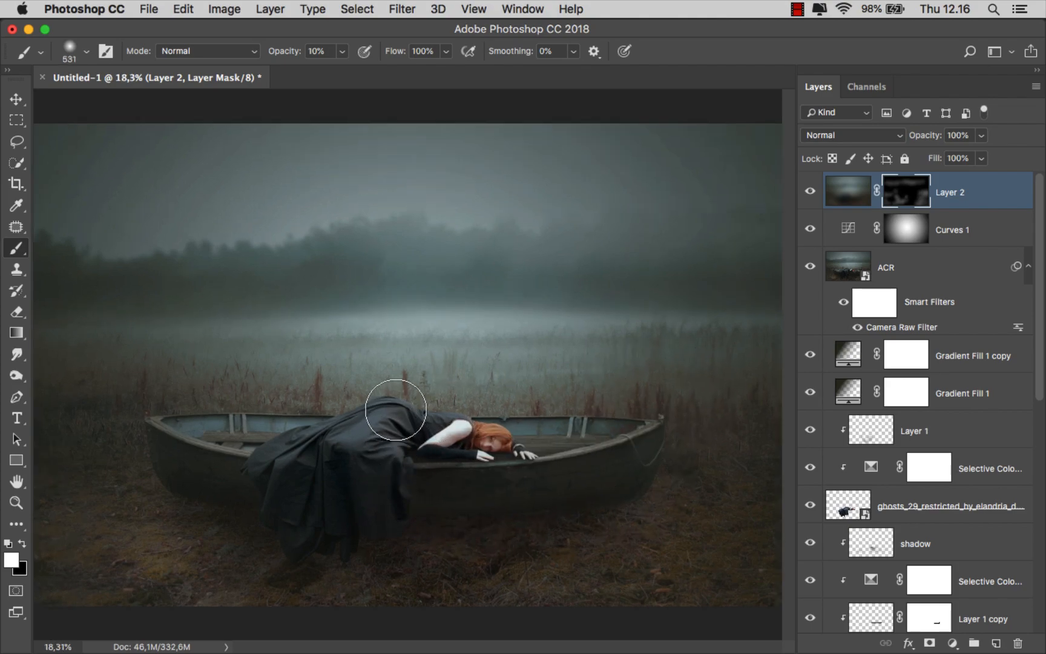
drag(320, 416, 248, 445)
drag(366, 460, 390, 460)
drag(245, 486, 149, 481)
mouse_move(563, 540)
mouse_down()
mouse_move(611, 507)
mouse_move(662, 490)
mouse_up()
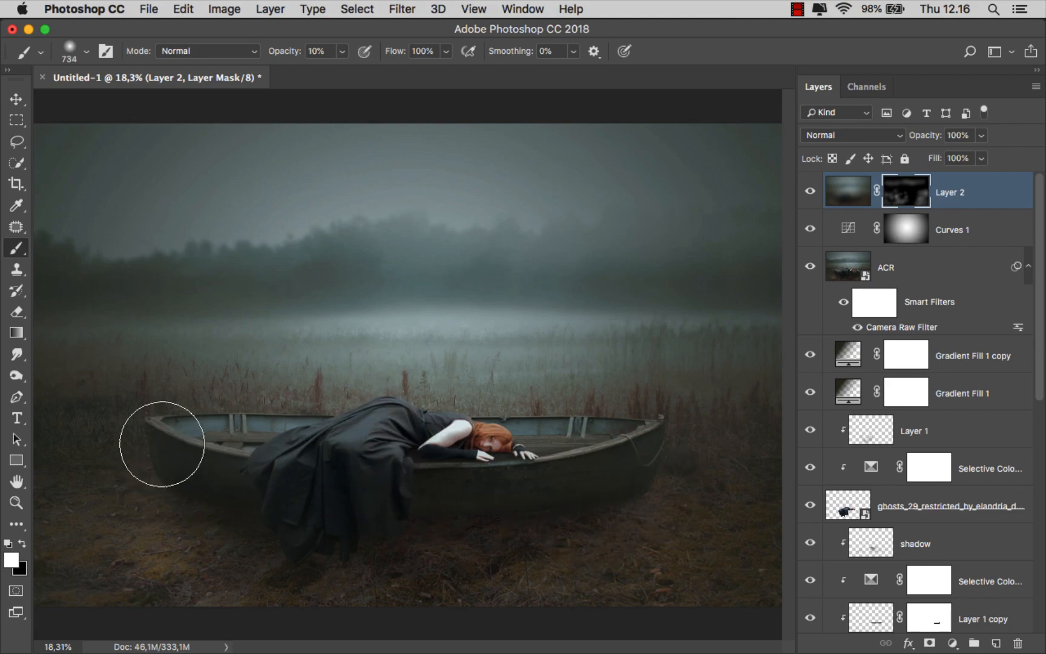
key(super+z)
mouse_move(427, 564)
mouse_down()
mouse_move(377, 560)
mouse_move(373, 570)
mouse_move(392, 538)
mouse_move(336, 552)
mouse_move(296, 538)
mouse_up()
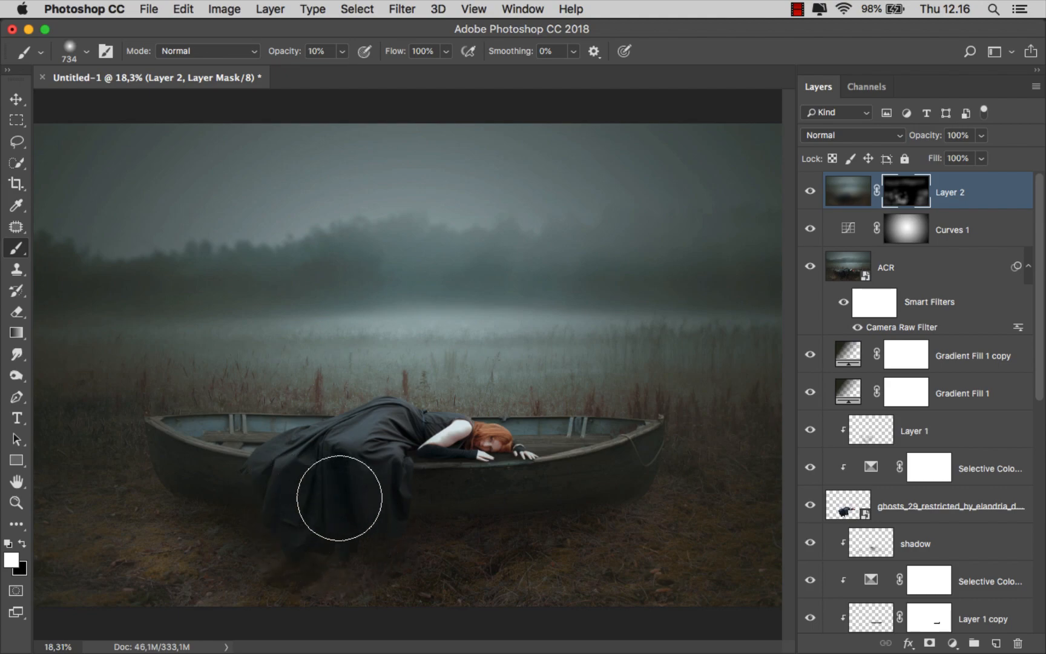
- Enlarge the brush to 1029 px and paint more haze on the mask over the lower-right foreground ground
scroll(490, 512, down, 1)
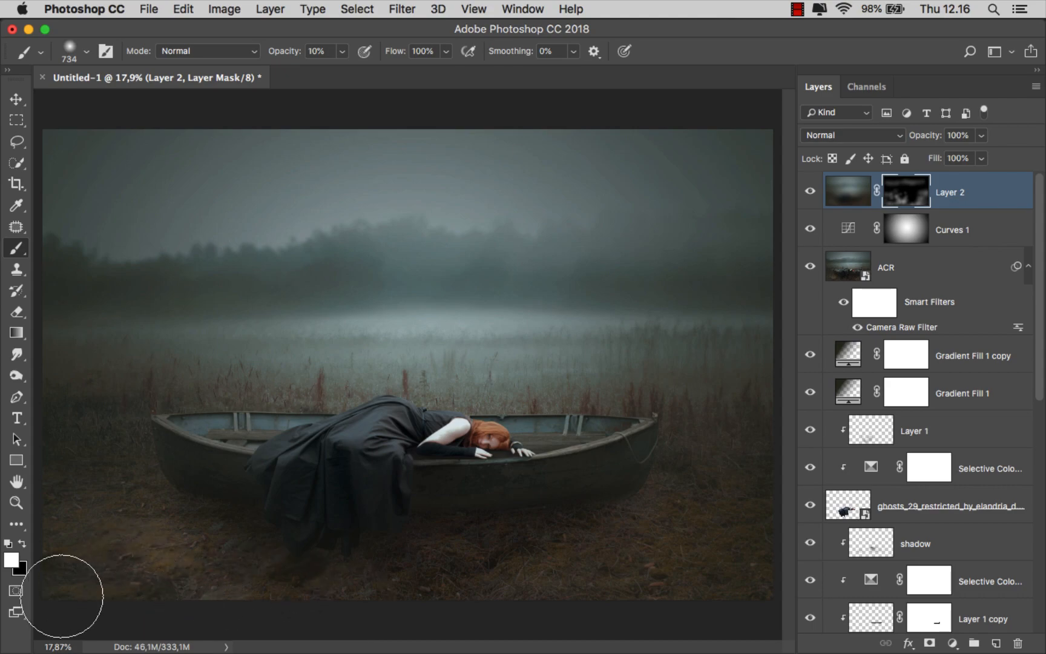
scroll(739, 566, down, 3)
drag(694, 537, 705, 541)
scroll(718, 564, up, 1)
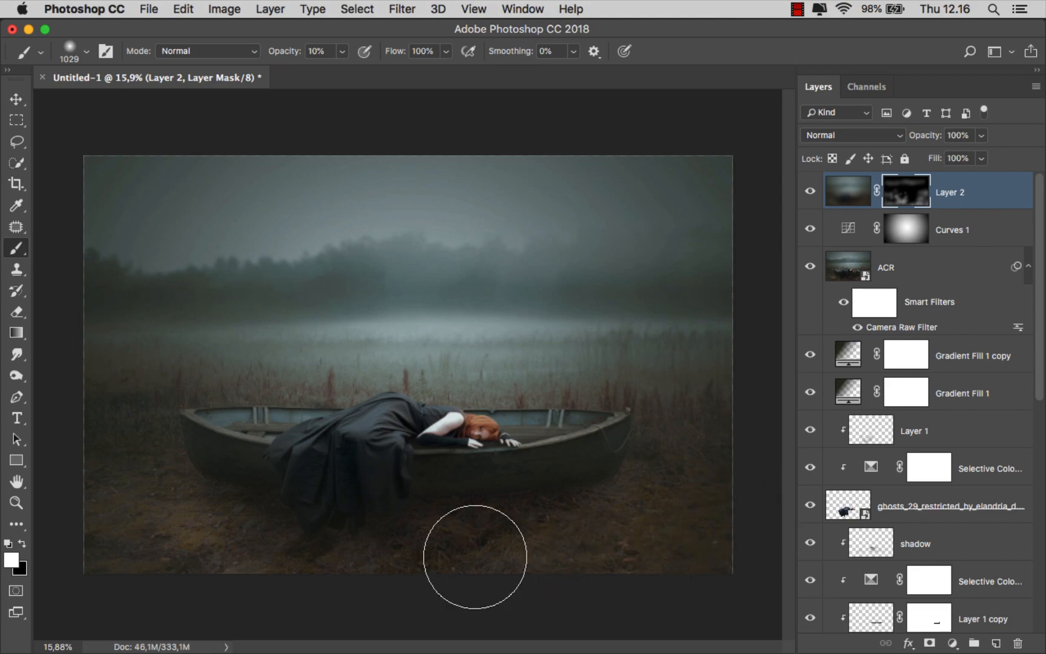
scroll(439, 568, up, 1)
scroll(159, 527, up, 1)
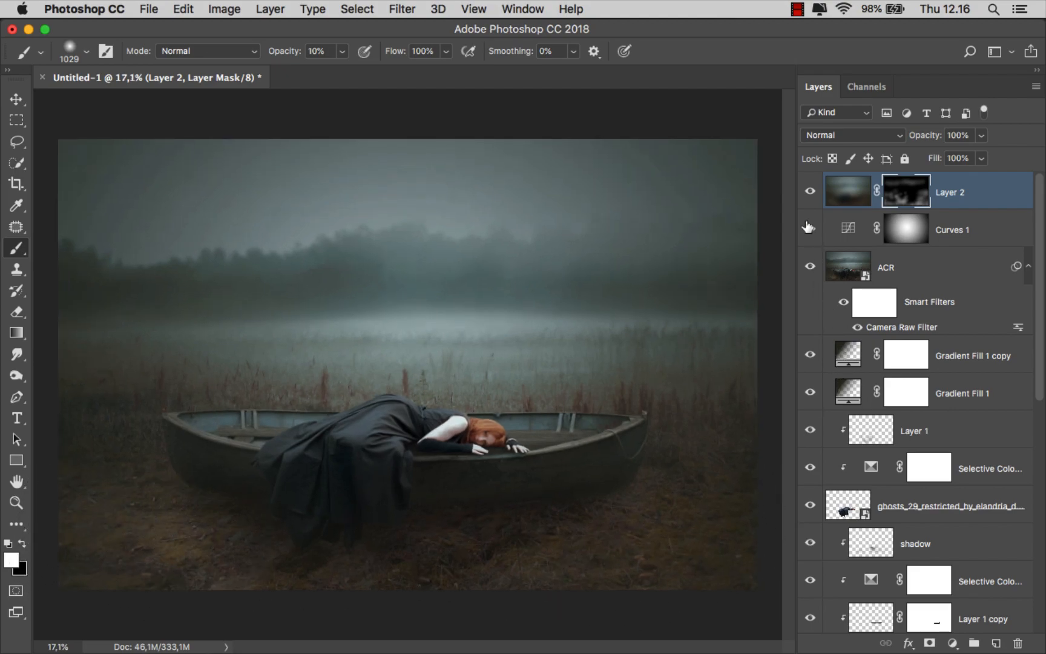
- Compare the composite with Layer 2 hidden and shown, and view the whole image with the layer's pixels active instead of its mask
click(811, 191)
click(813, 192)
key(super+2)
key(v)
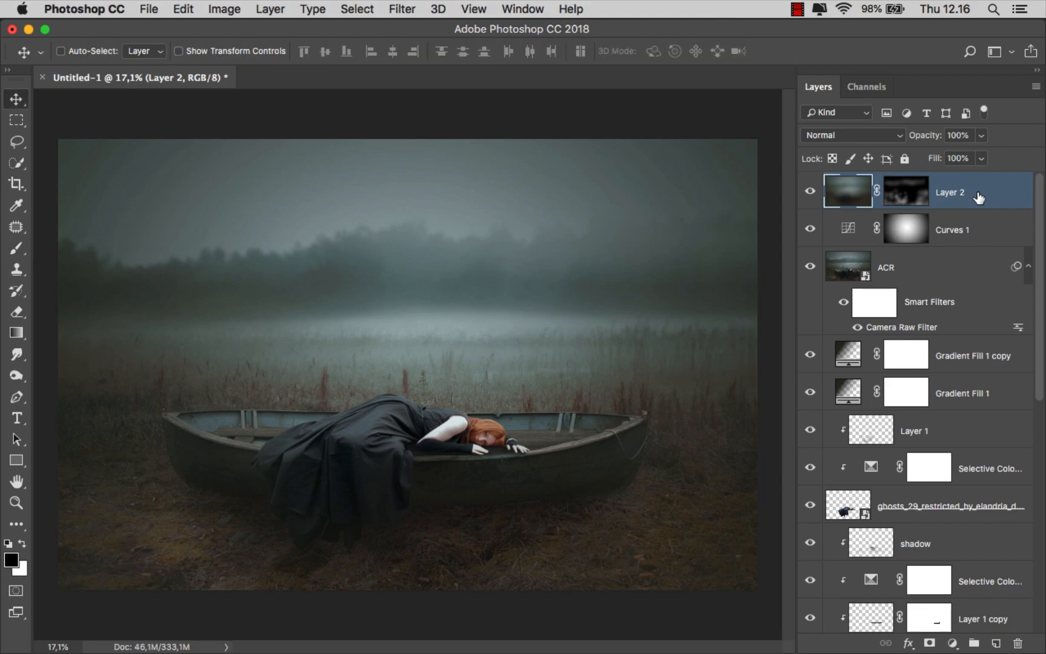
key(super+0)
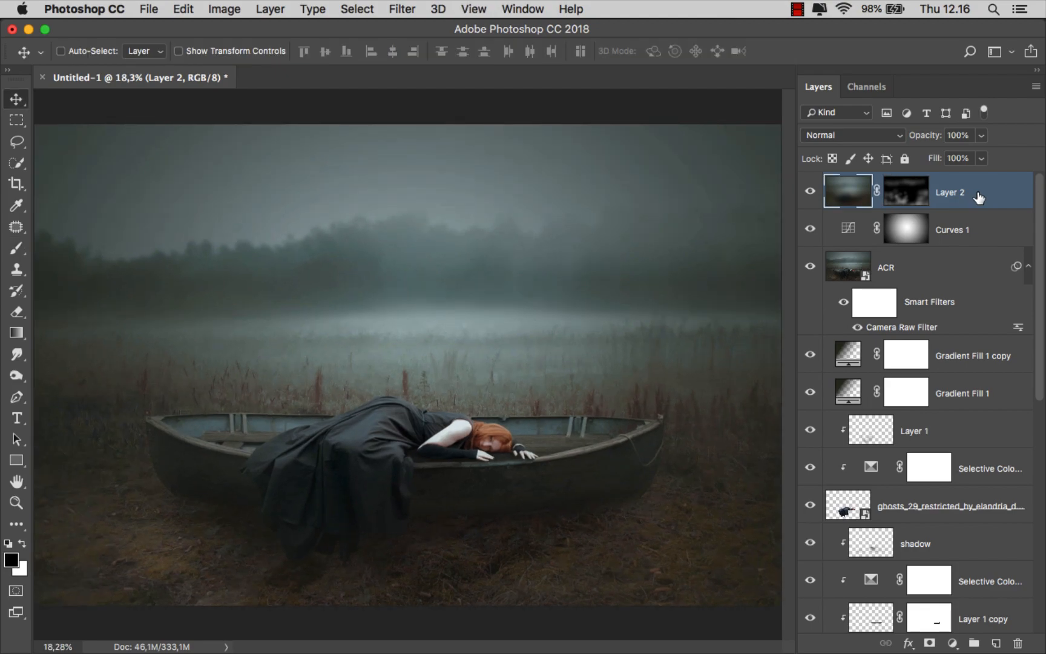